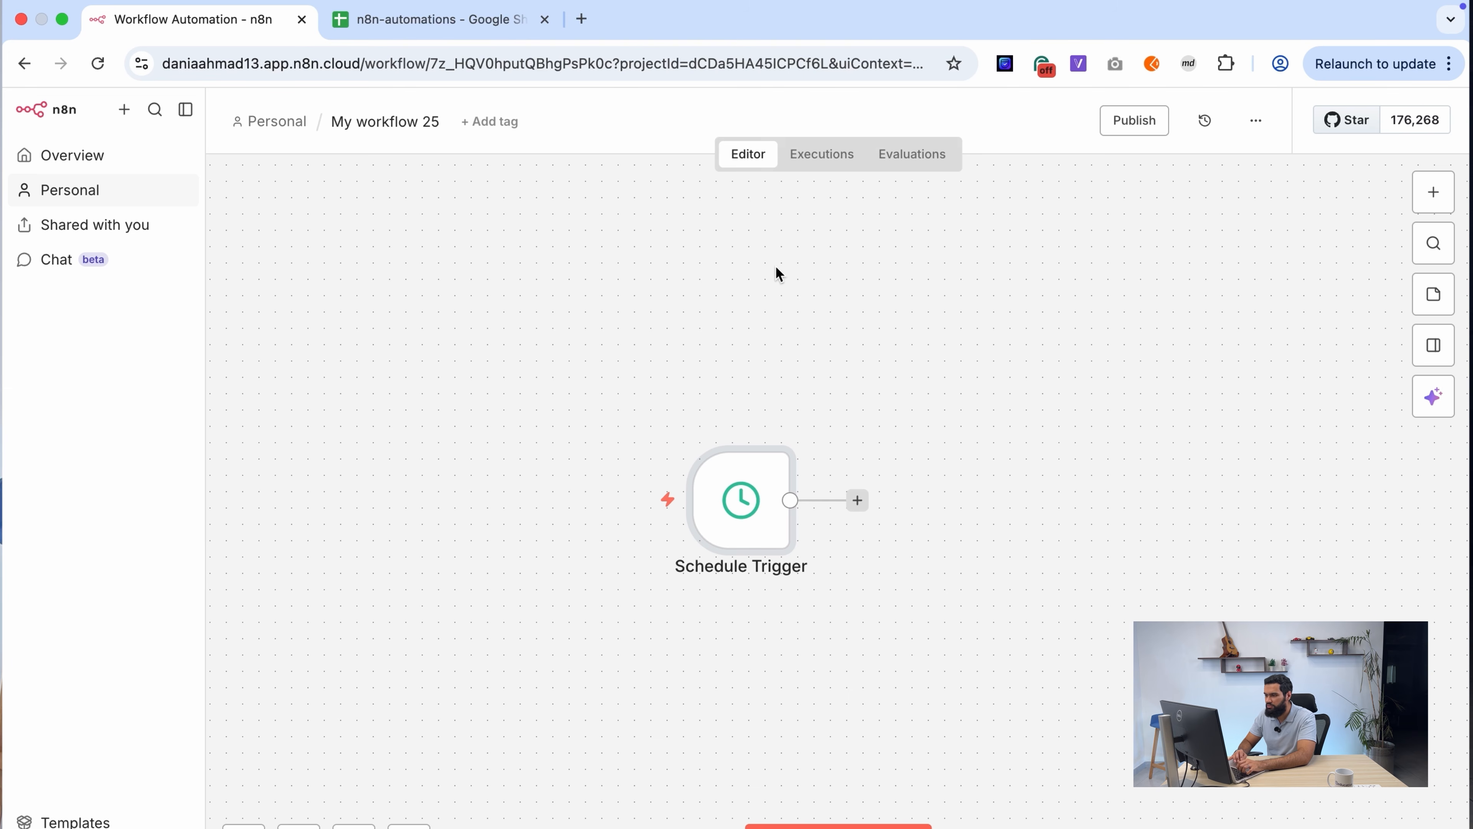
Step: Switch to the n8n-automations spreadsheet in Google Sheets and examine its post_text, status and scheduled_at columns
click(459, 21)
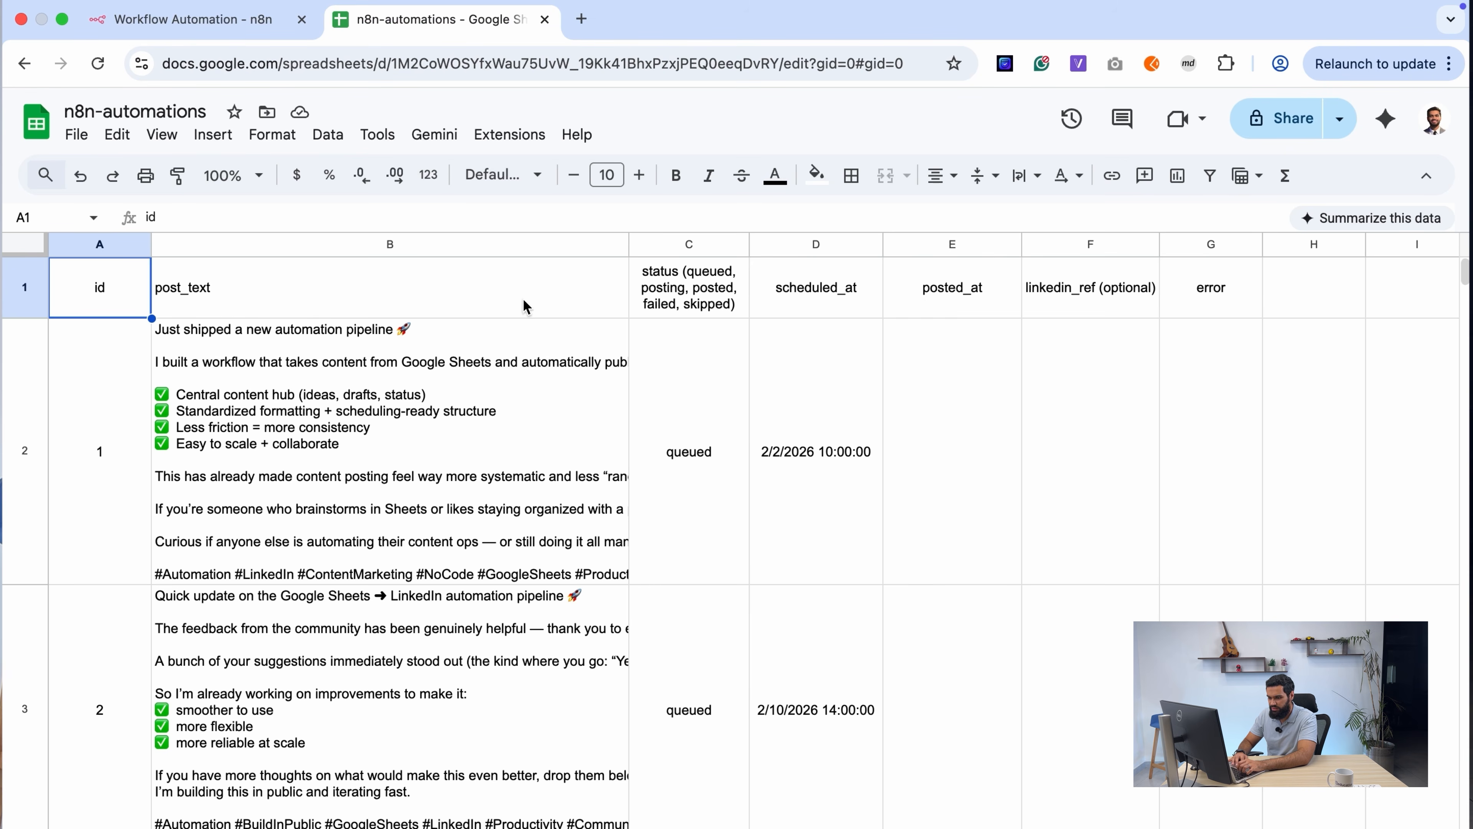
click(364, 374)
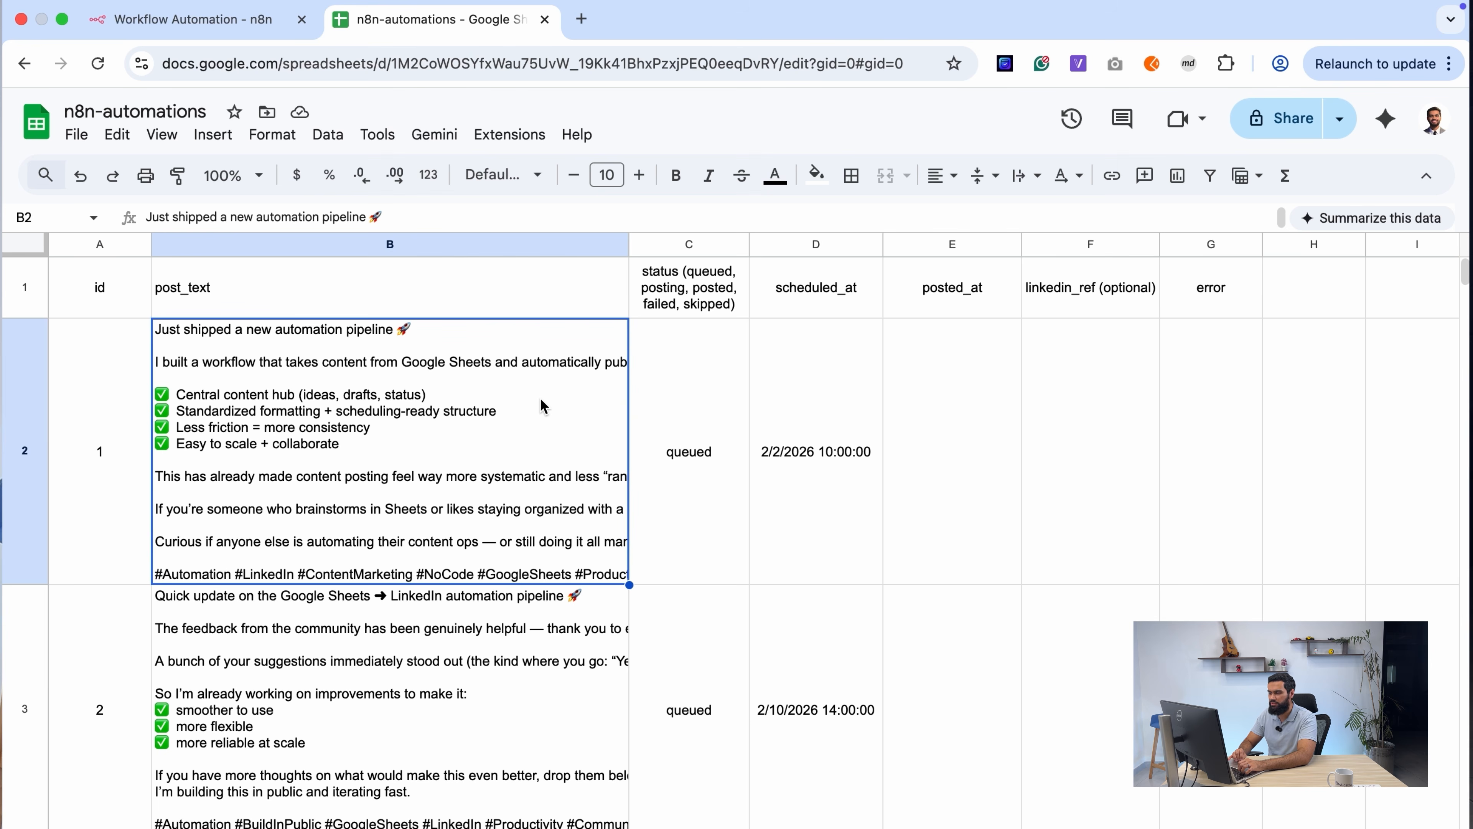
scroll(589, 510, down, 5)
scroll(588, 510, down, 1)
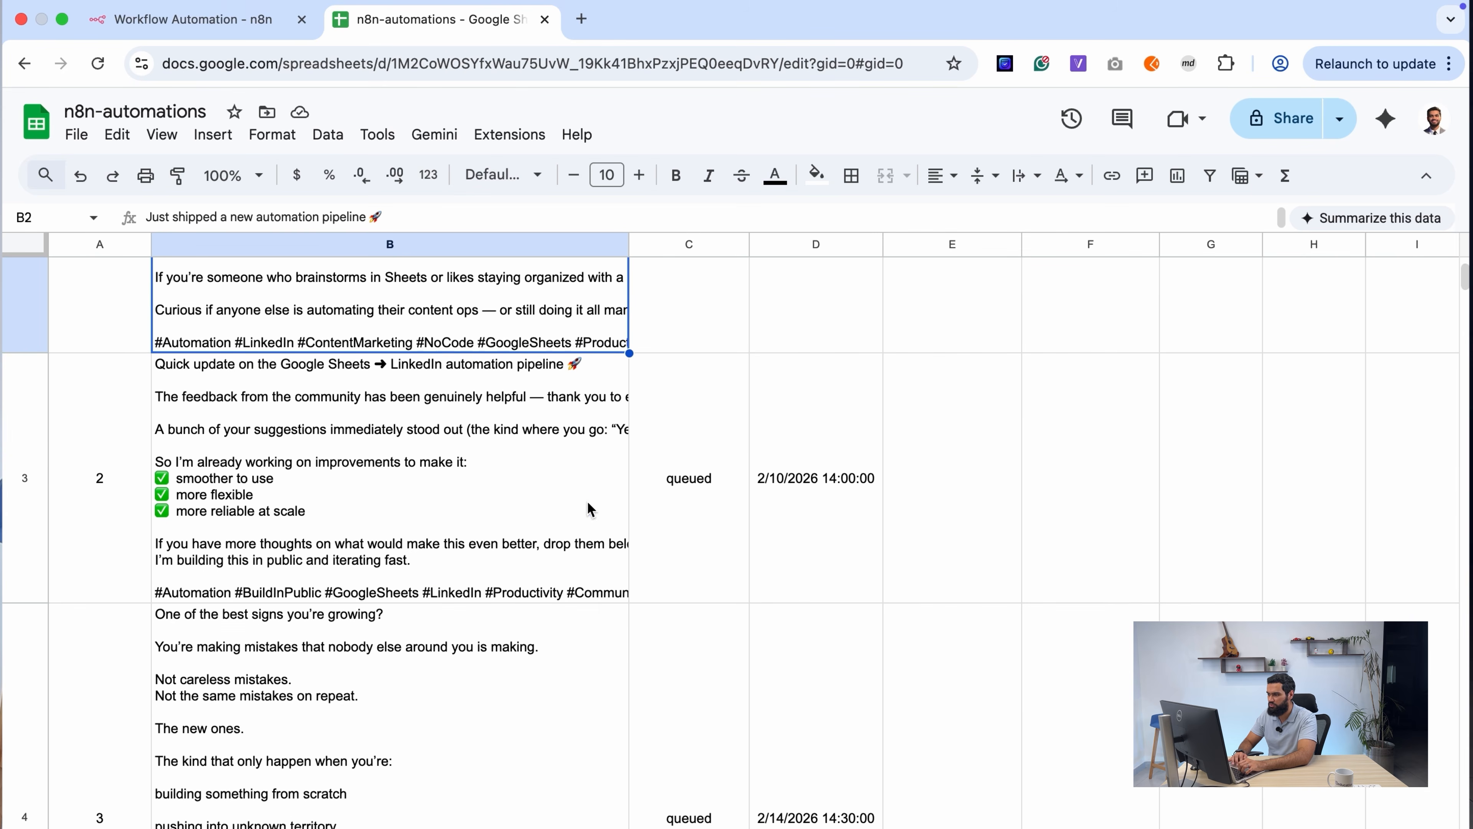
scroll(603, 296, up, 6)
click(703, 284)
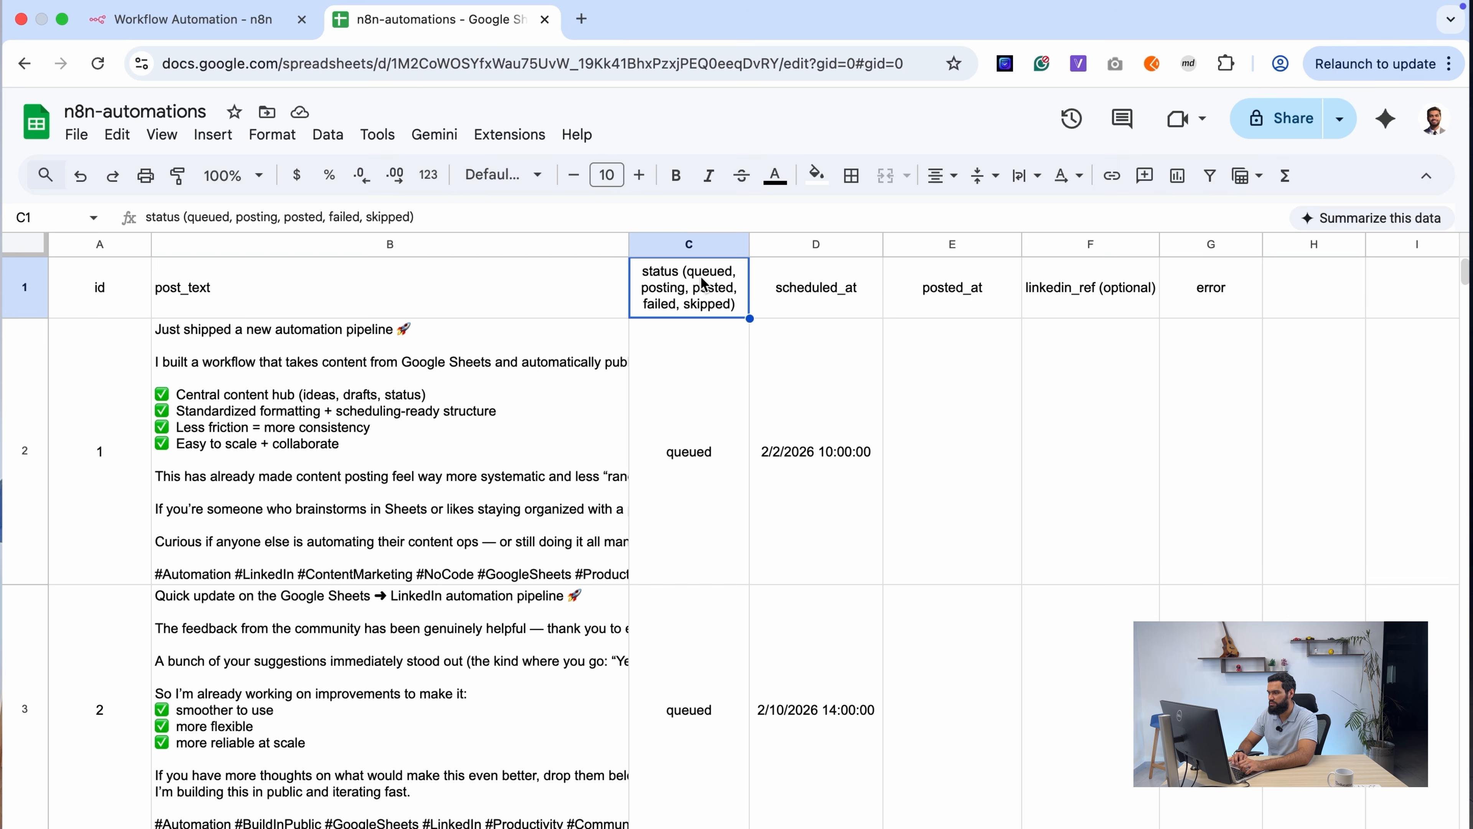
click(820, 288)
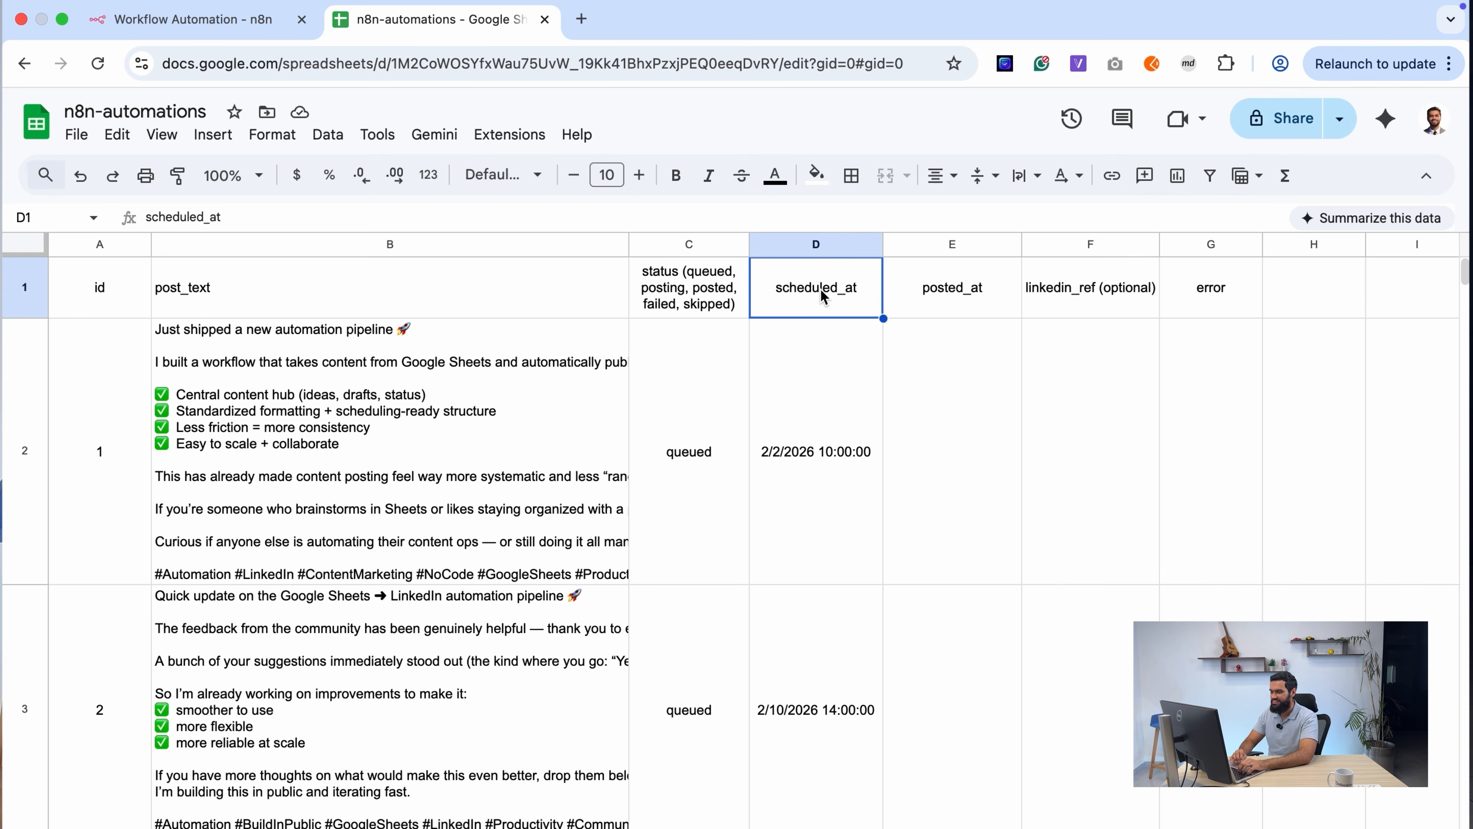
click(827, 439)
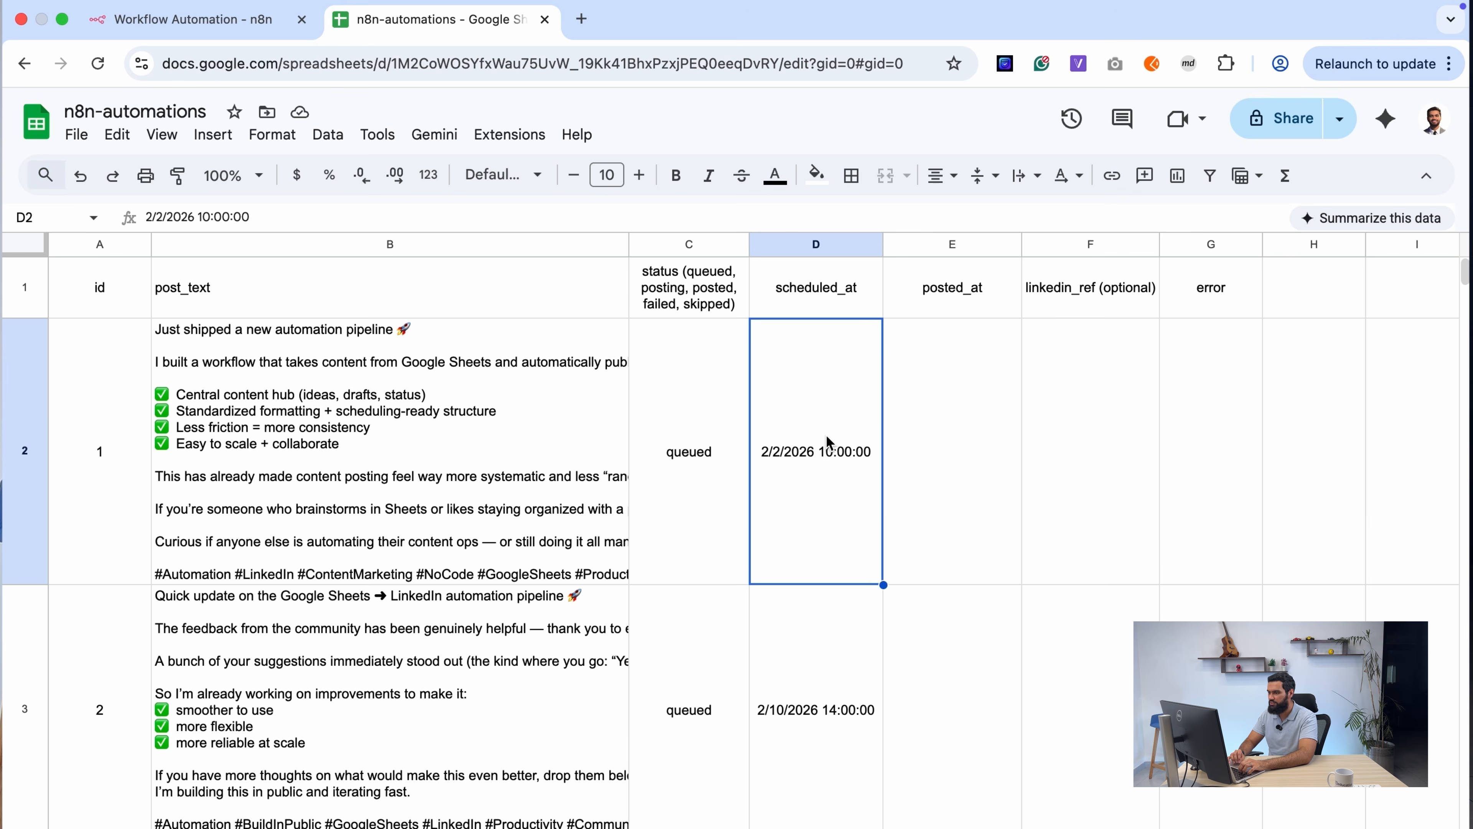
scroll(825, 434, down, 1)
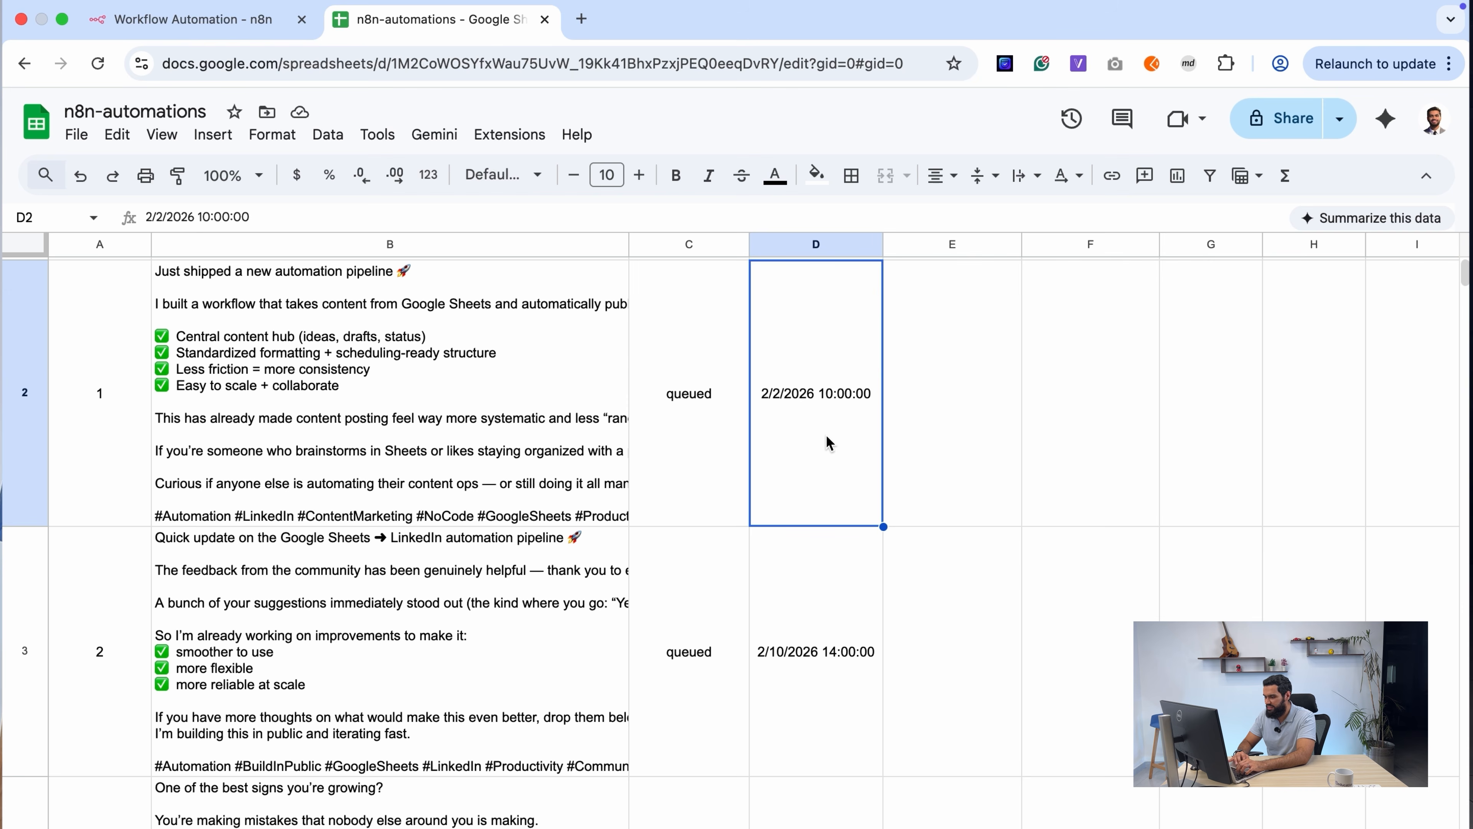
scroll(829, 444, up, 1)
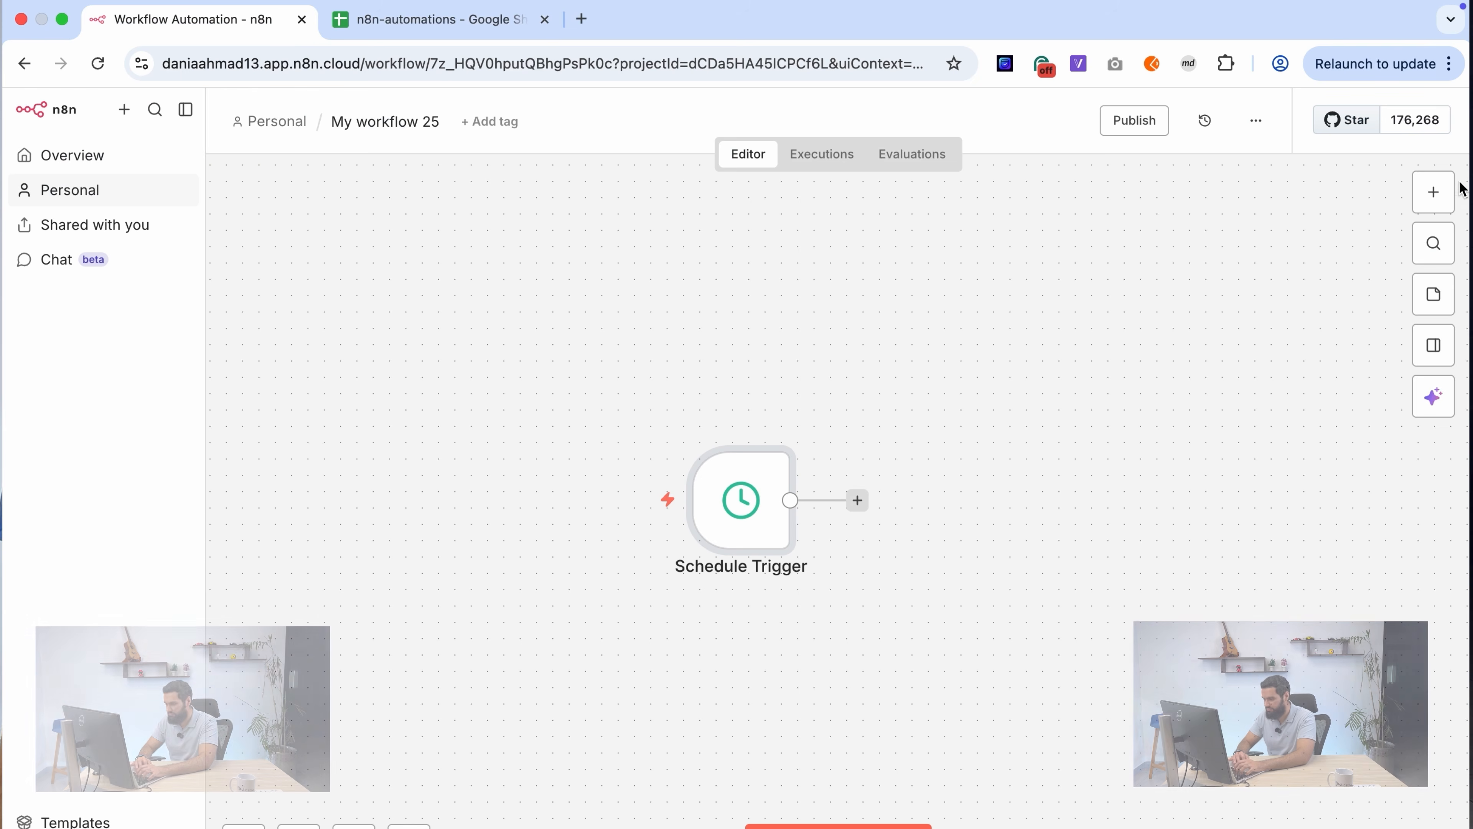
Step: In the n8n workflow, add a Google Sheets node with the Get row(s) in sheet action
click(1434, 188)
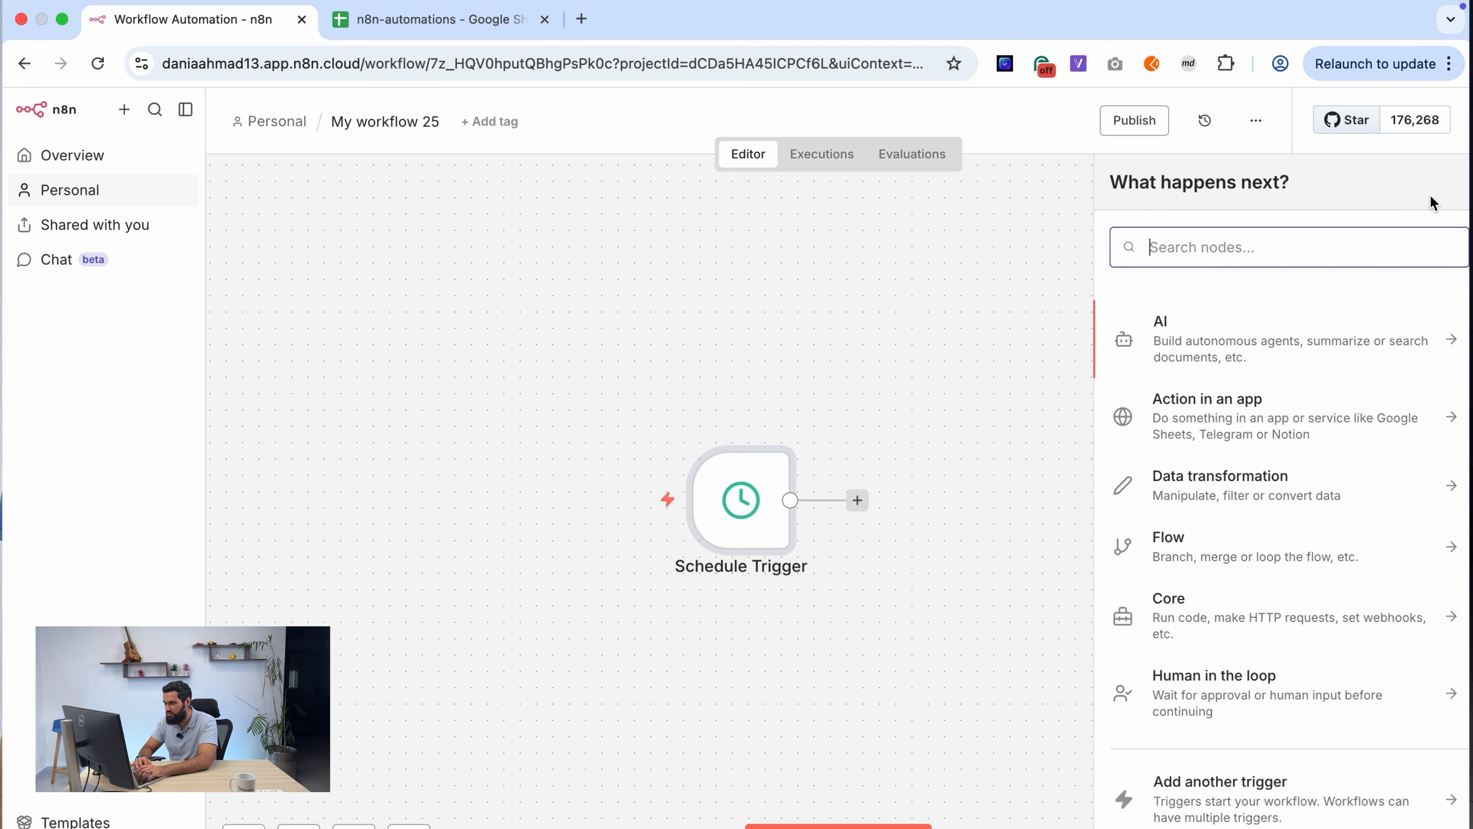
text(googl)
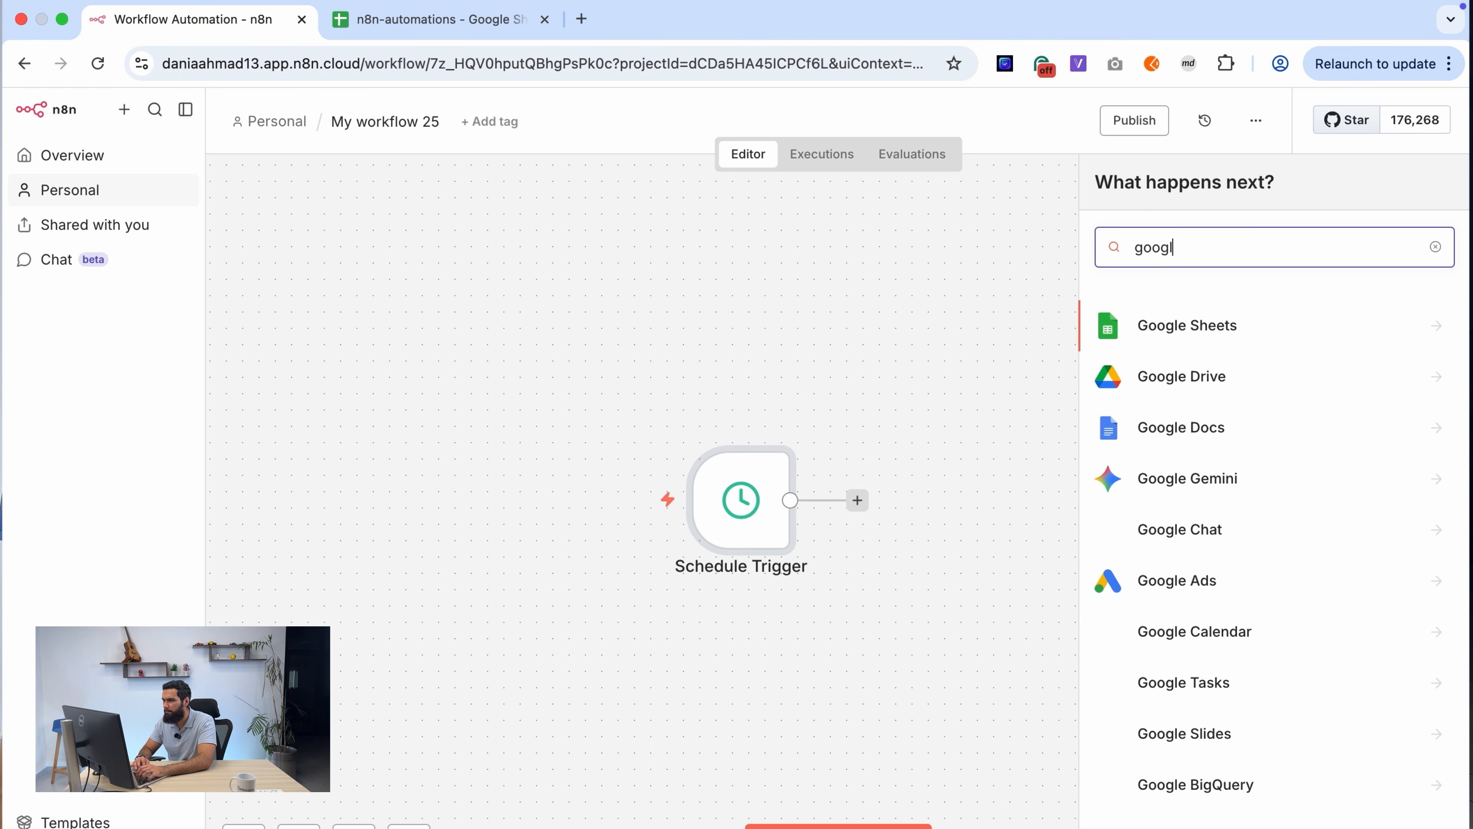
click(1228, 324)
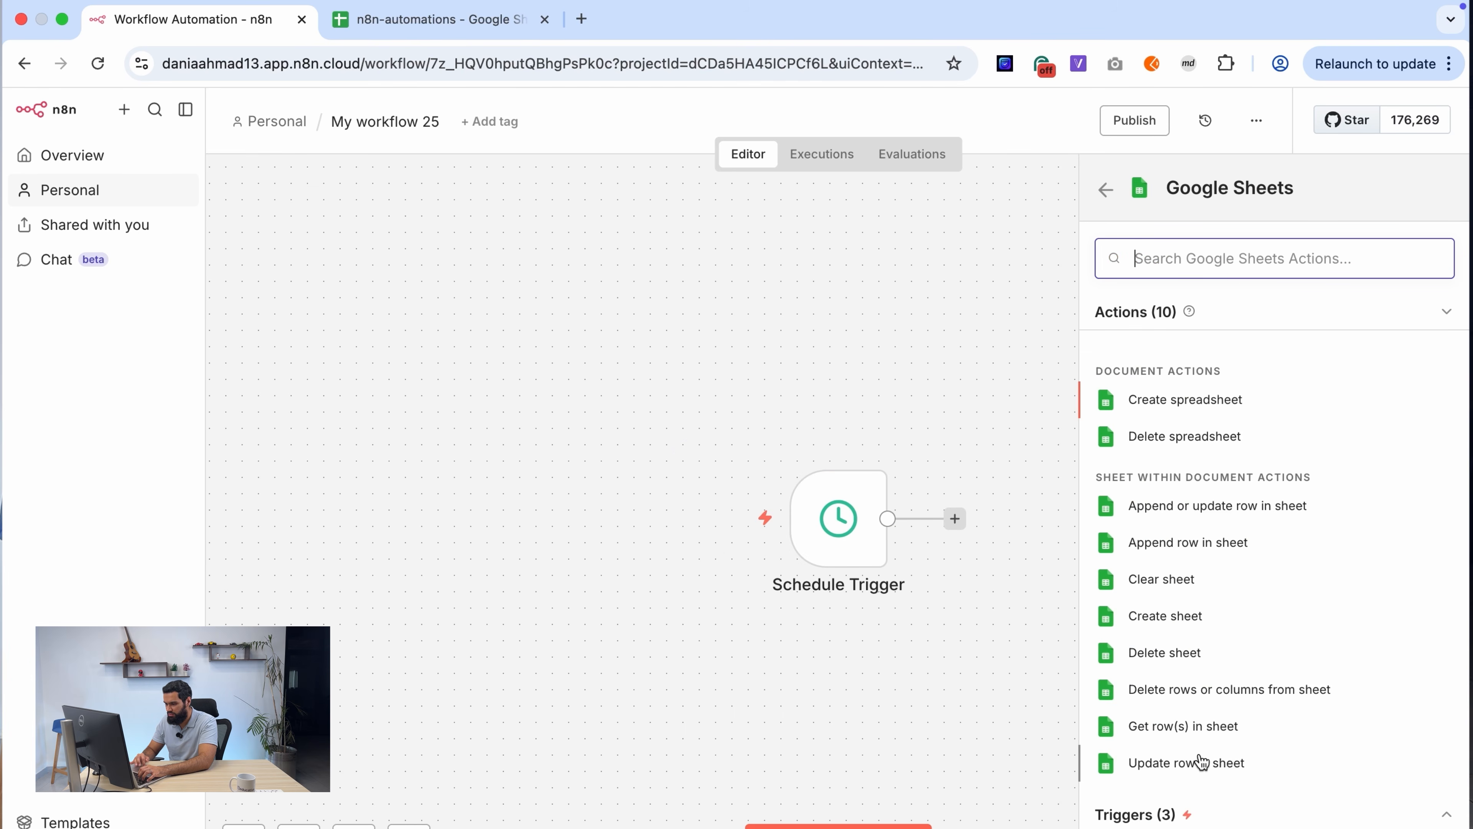
click(1215, 736)
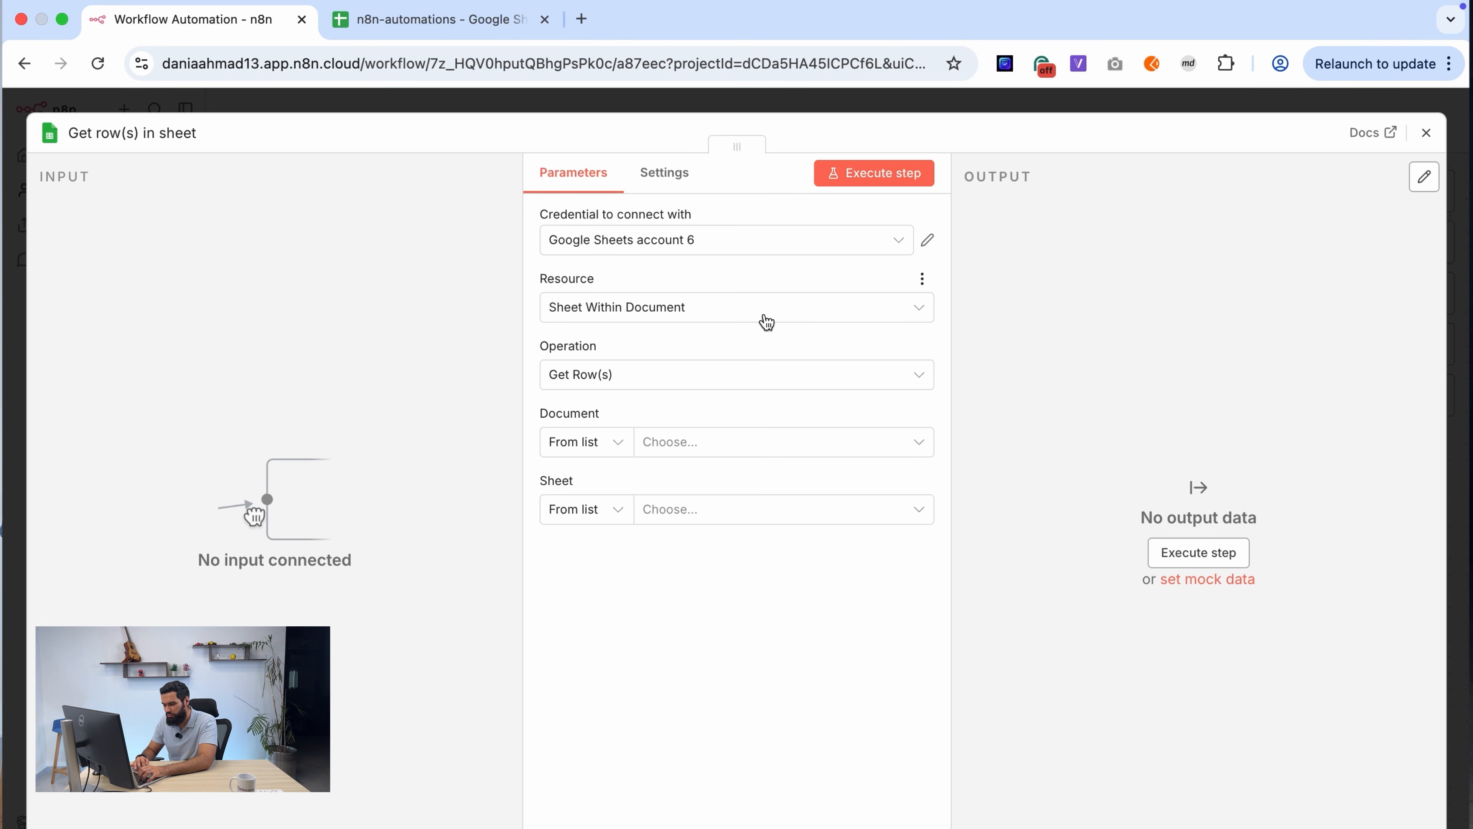
Step: Set the Get row(s) node's document by URL to the n8n-automations spreadsheet and choose the LinkedInQueue sheet
click(609, 442)
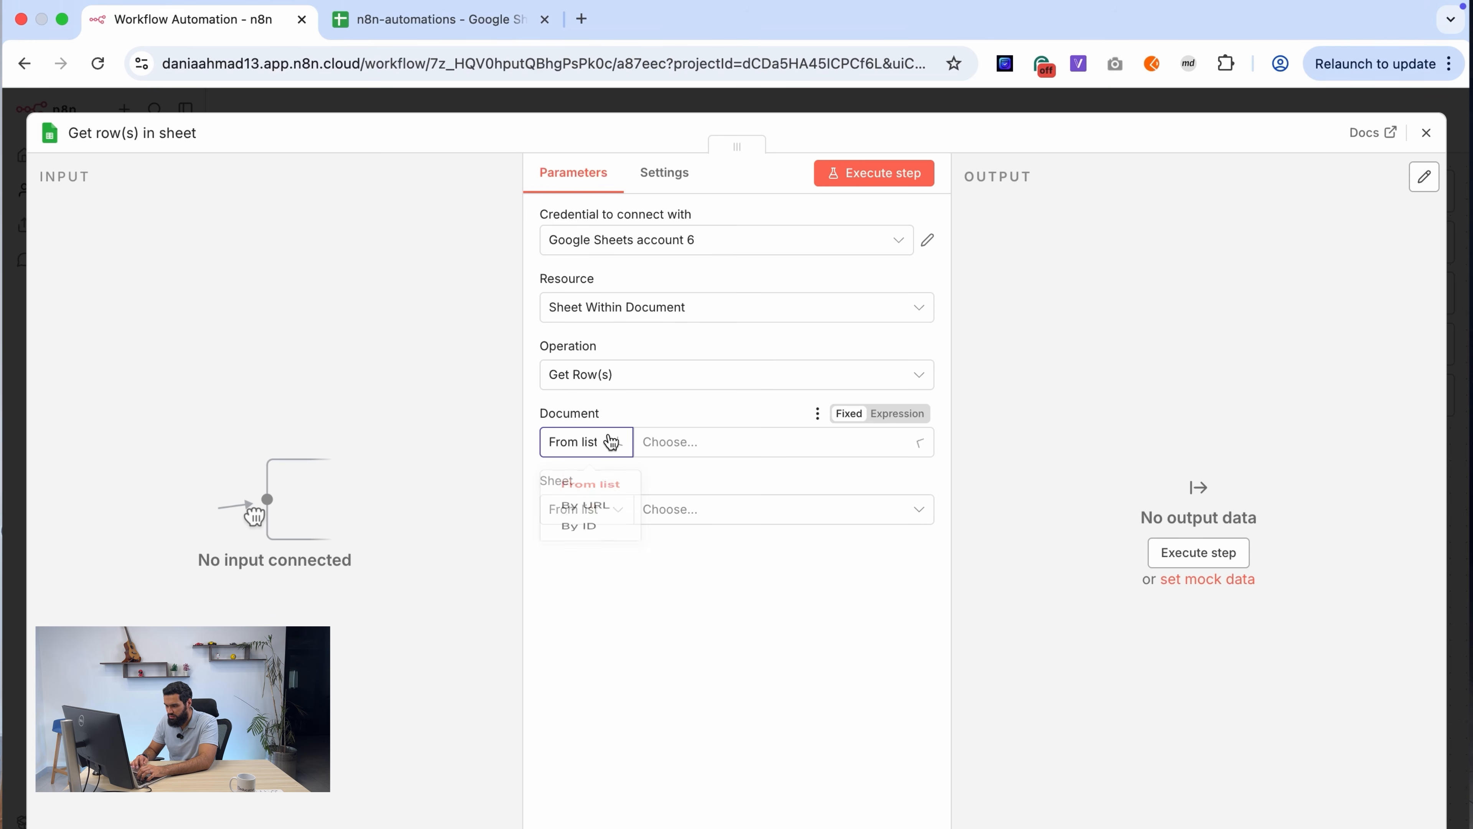
click(607, 527)
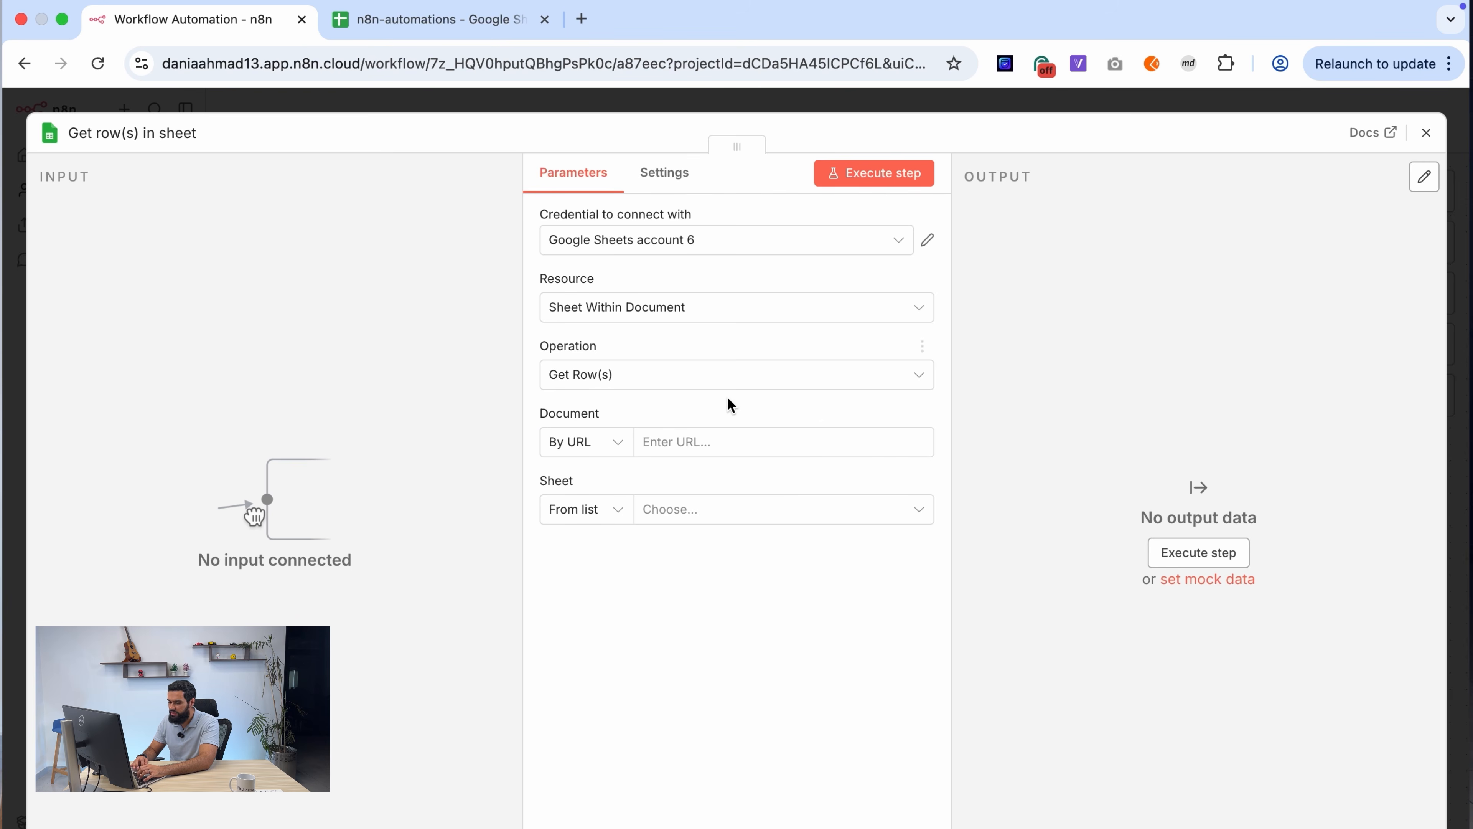
click(714, 432)
key(cmd+v)
click(685, 592)
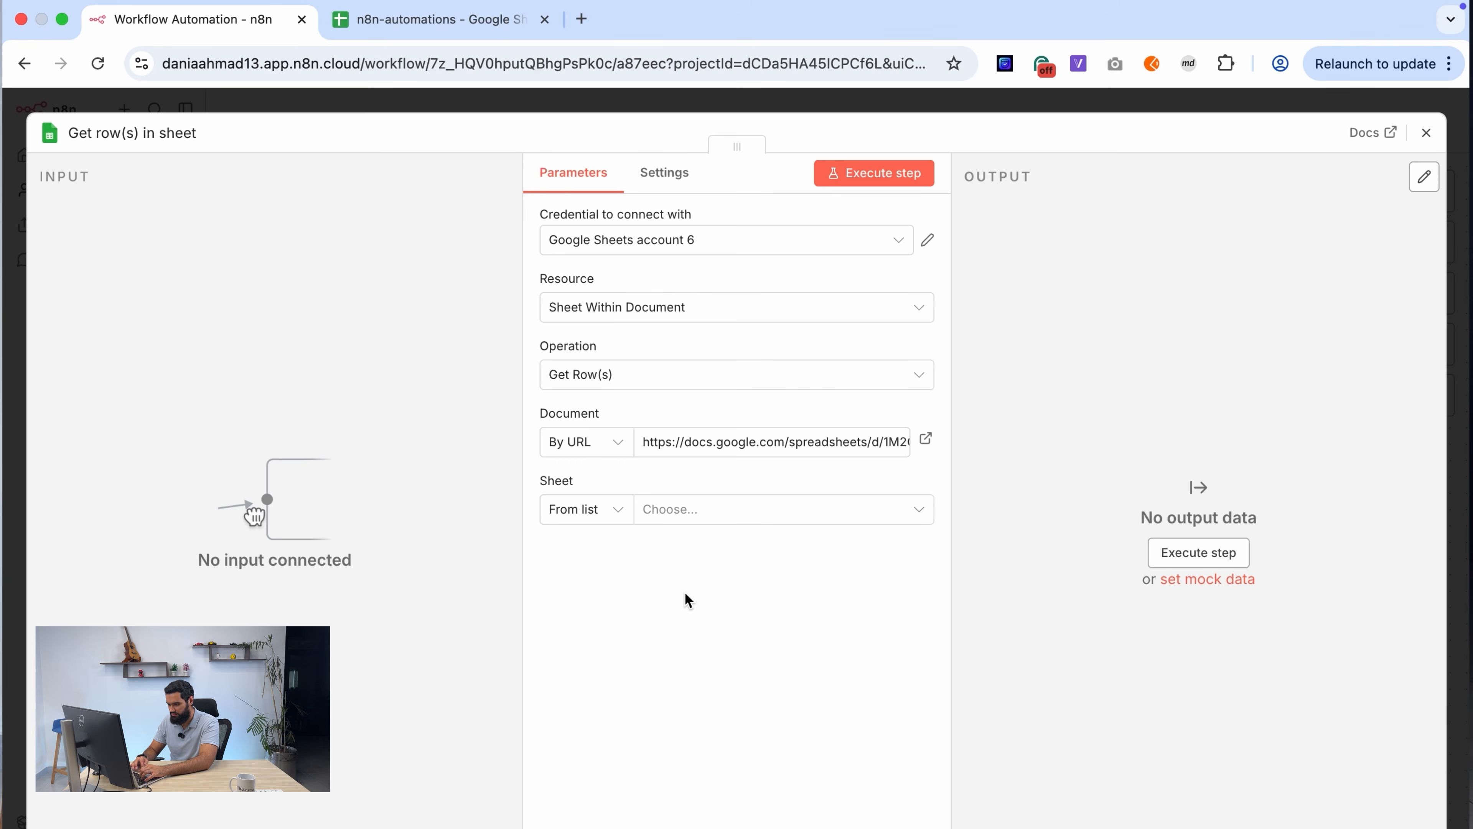
click(693, 516)
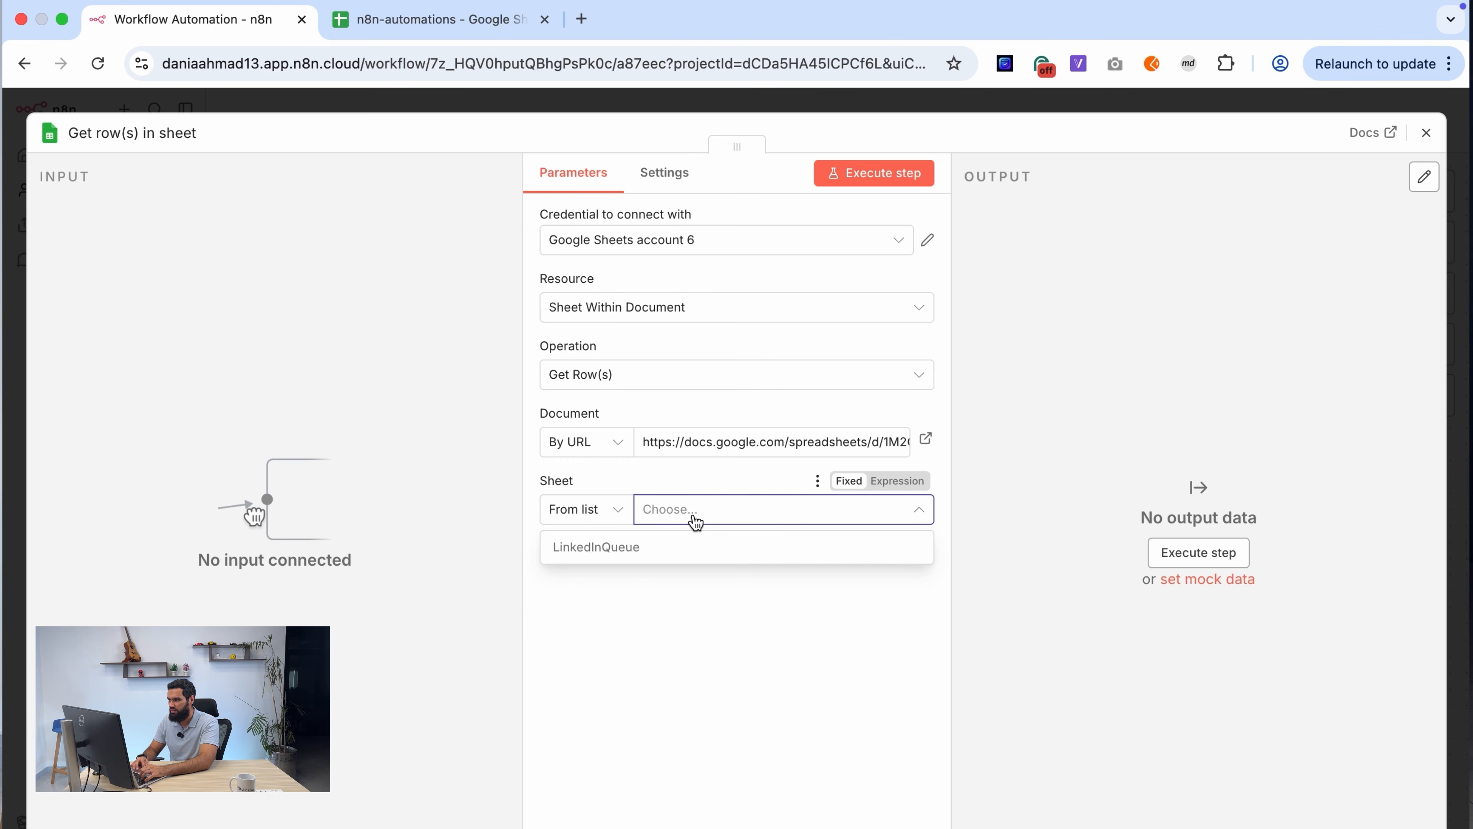
click(691, 545)
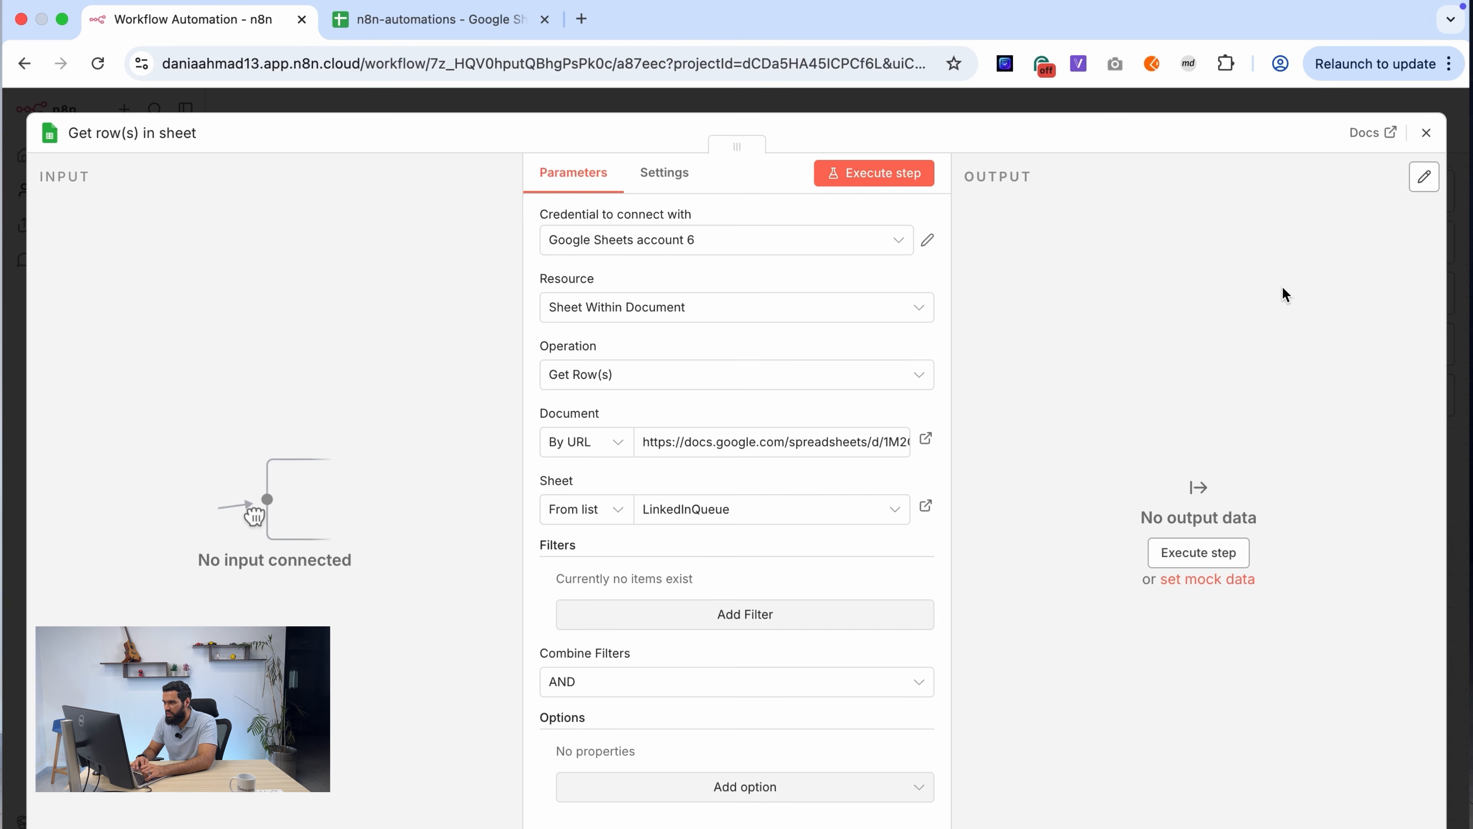
click(1428, 132)
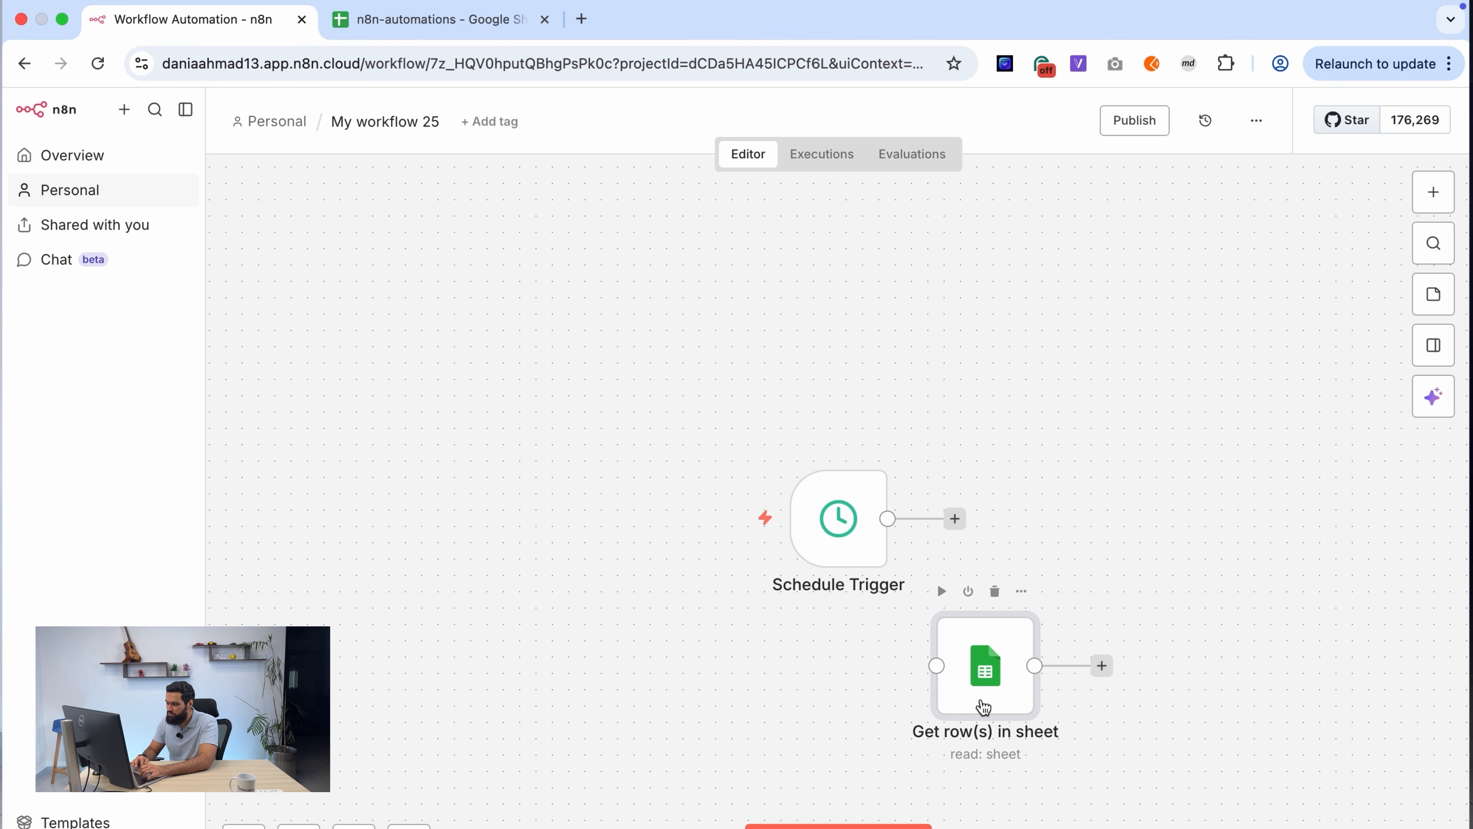
Step: Place the Get row(s) in sheet node beside the Schedule Trigger and connect the trigger's output to it
drag(982, 703, 1048, 557)
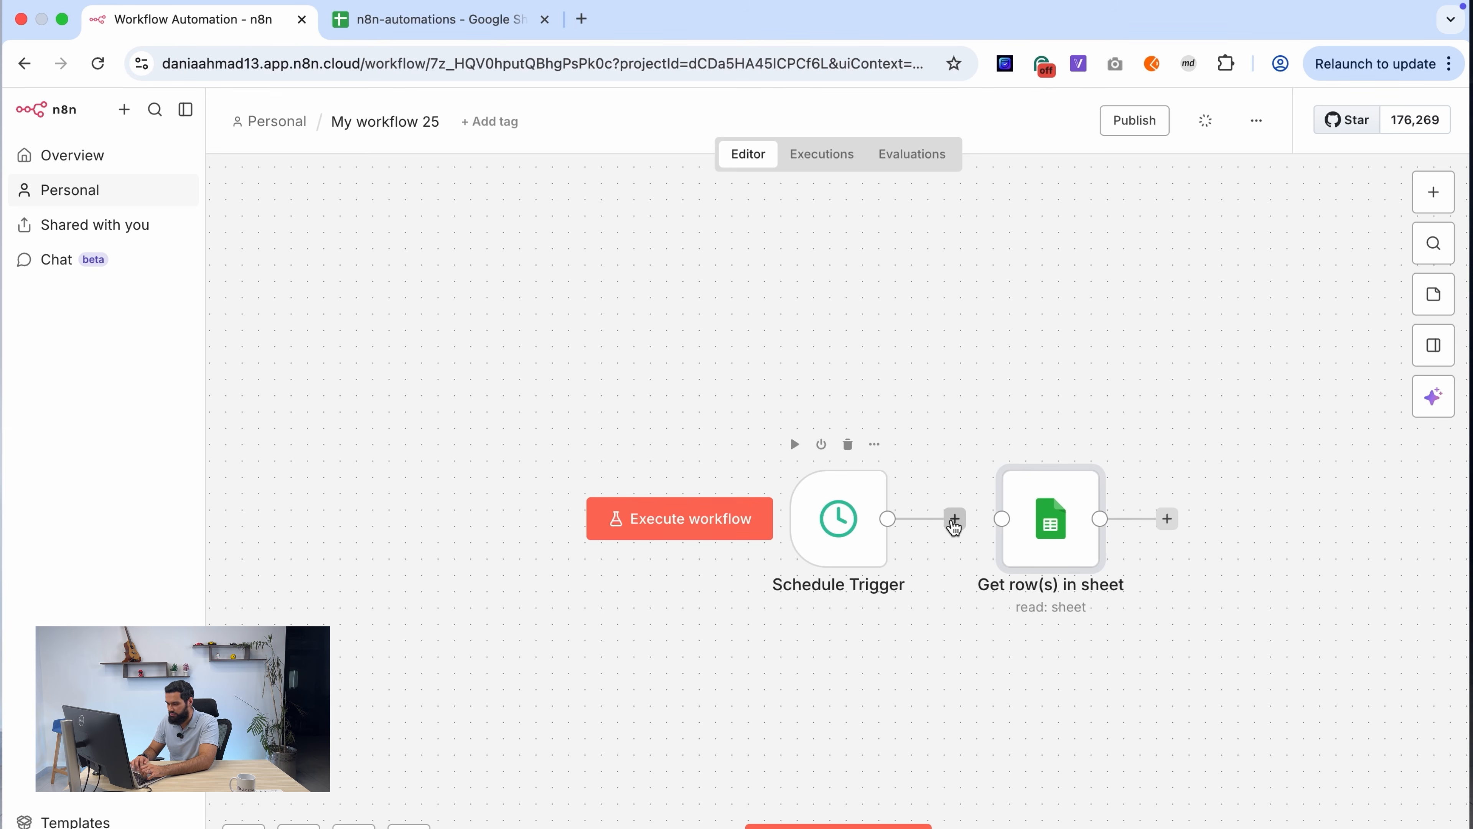
drag(954, 527, 1014, 526)
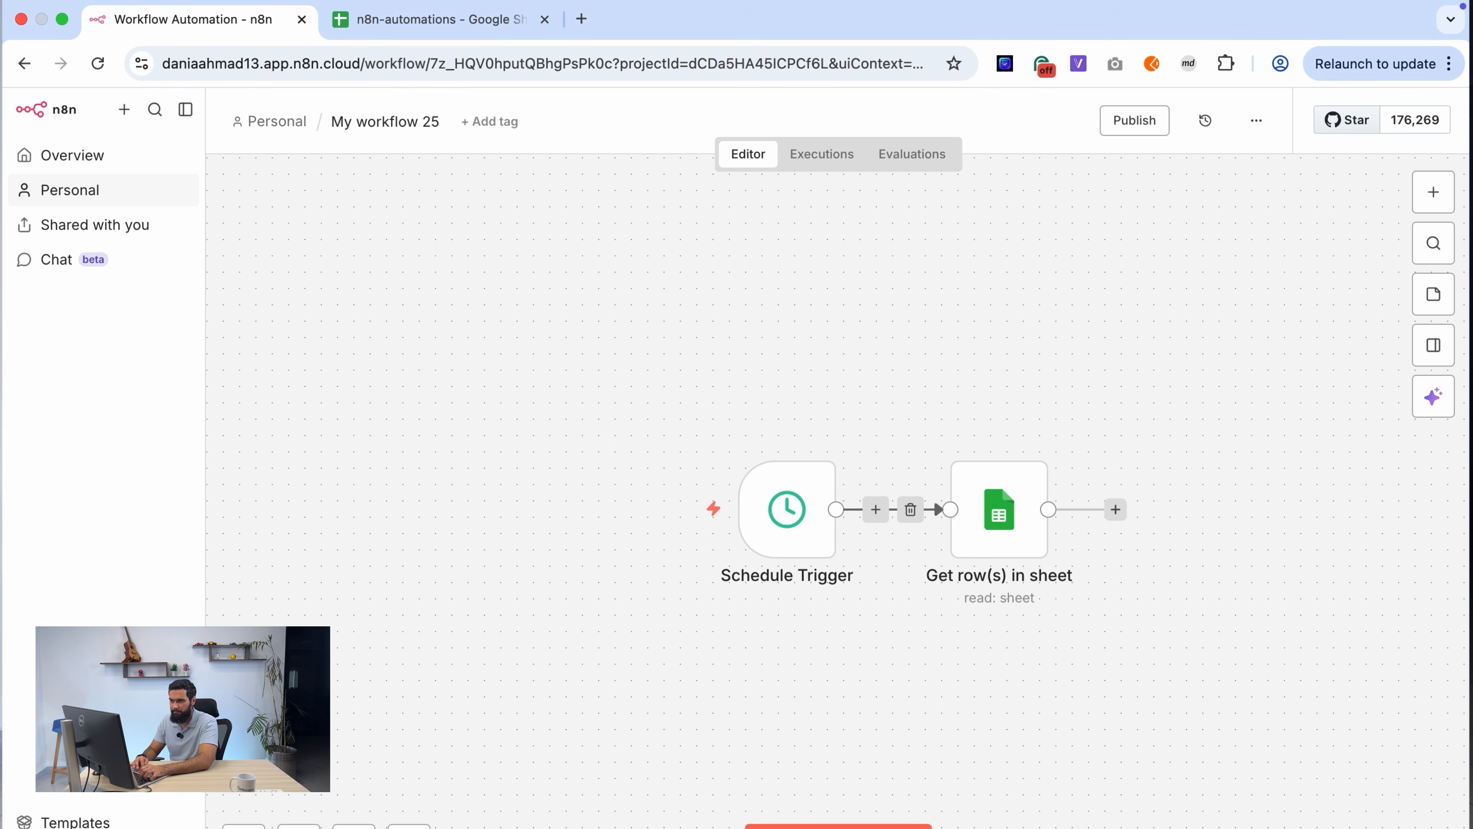
Step: Add a Code in JavaScript node after the Get row(s) in sheet node
scroll(838, 493, right, 3)
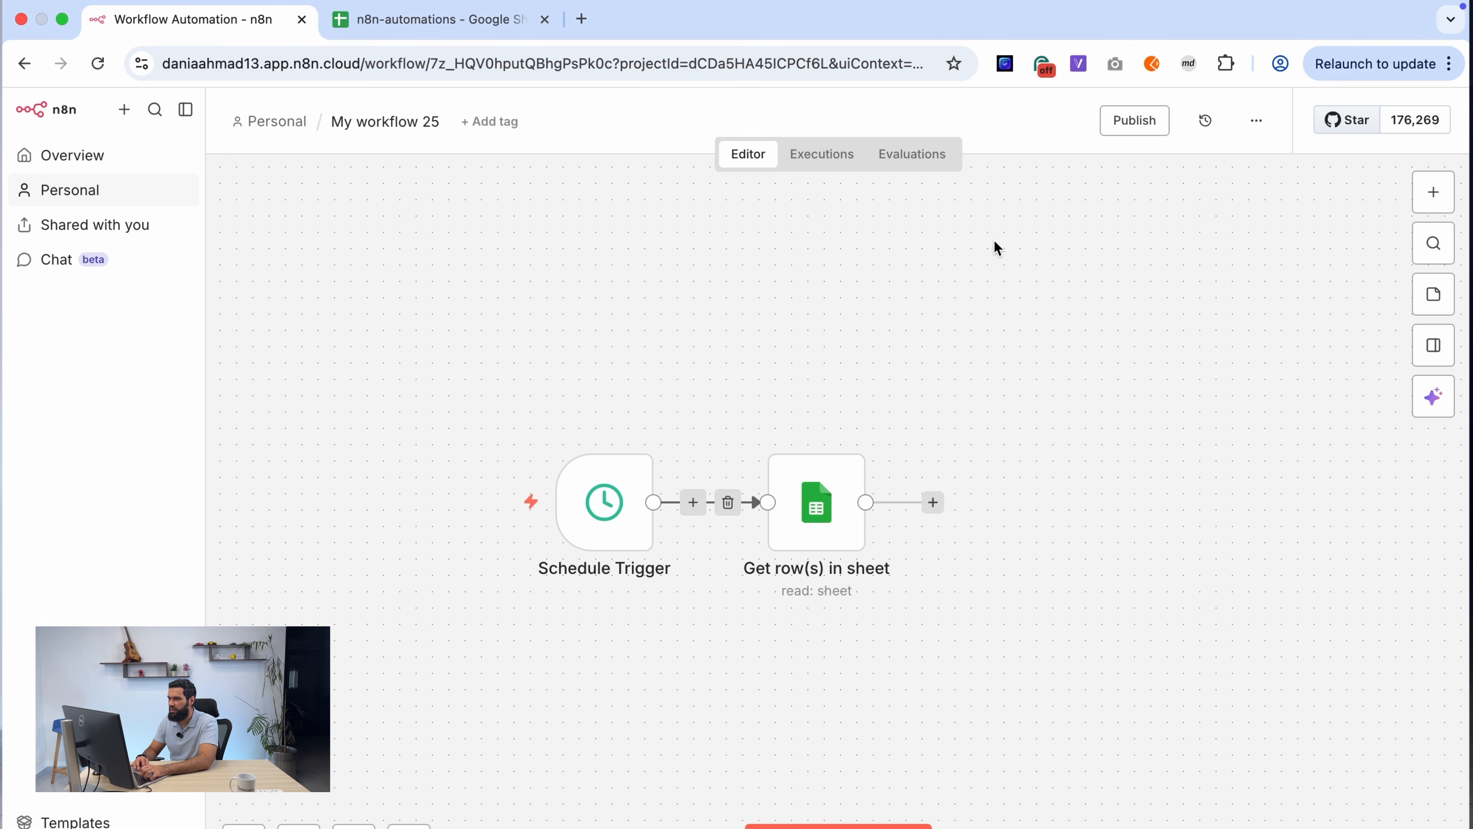
click(933, 502)
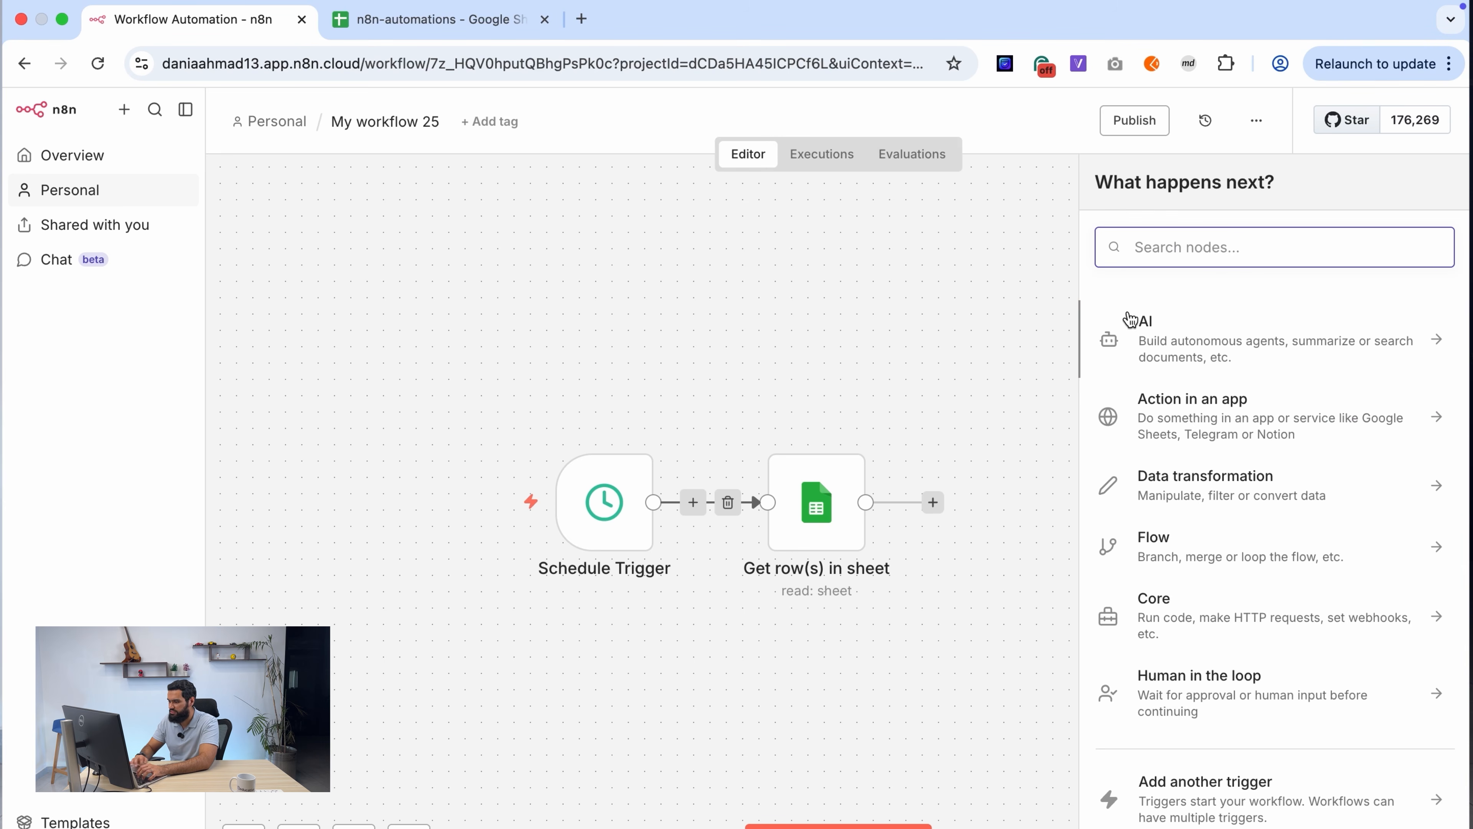
text(code)
key(Return)
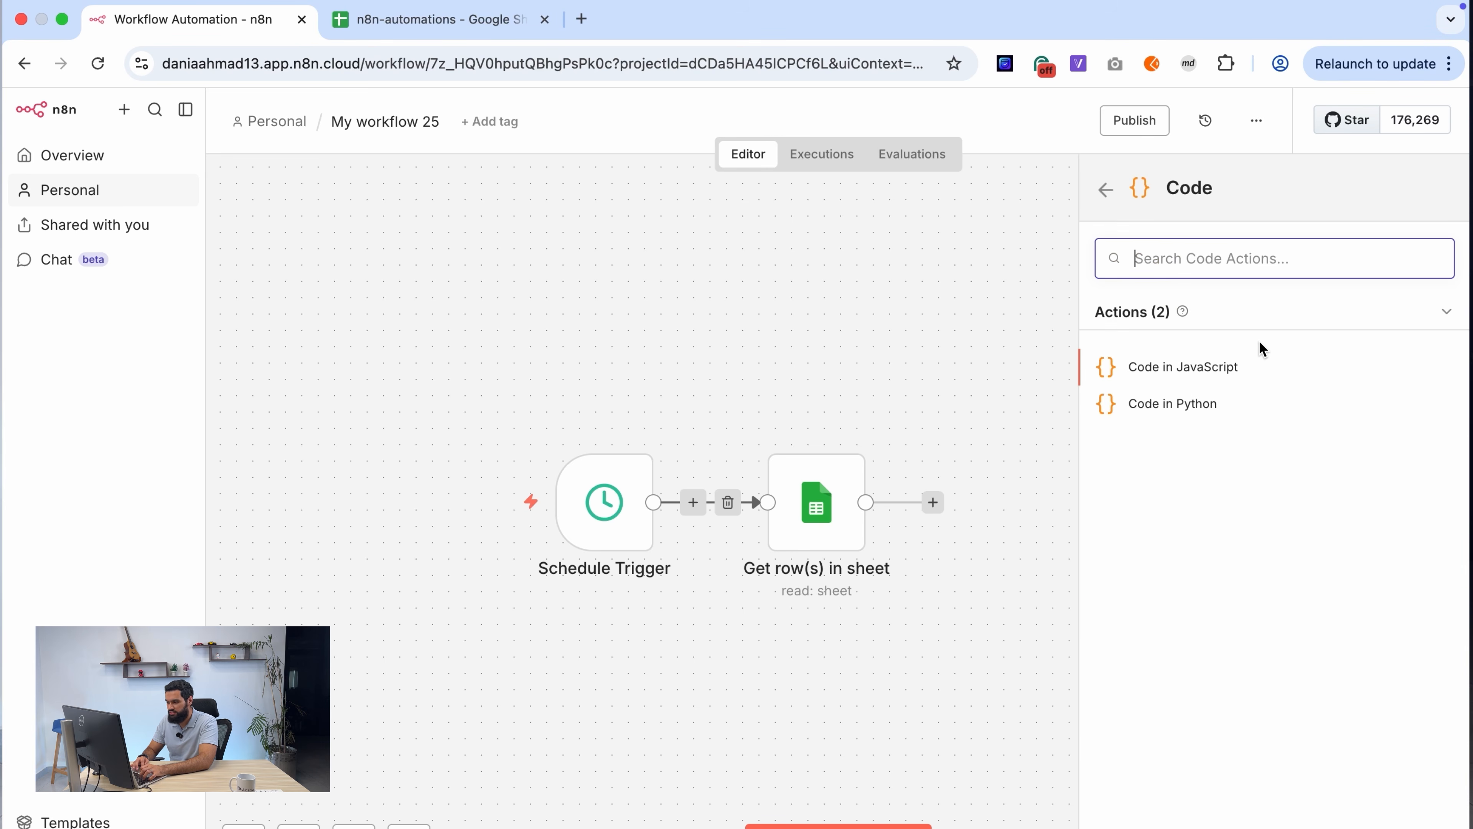
click(1222, 365)
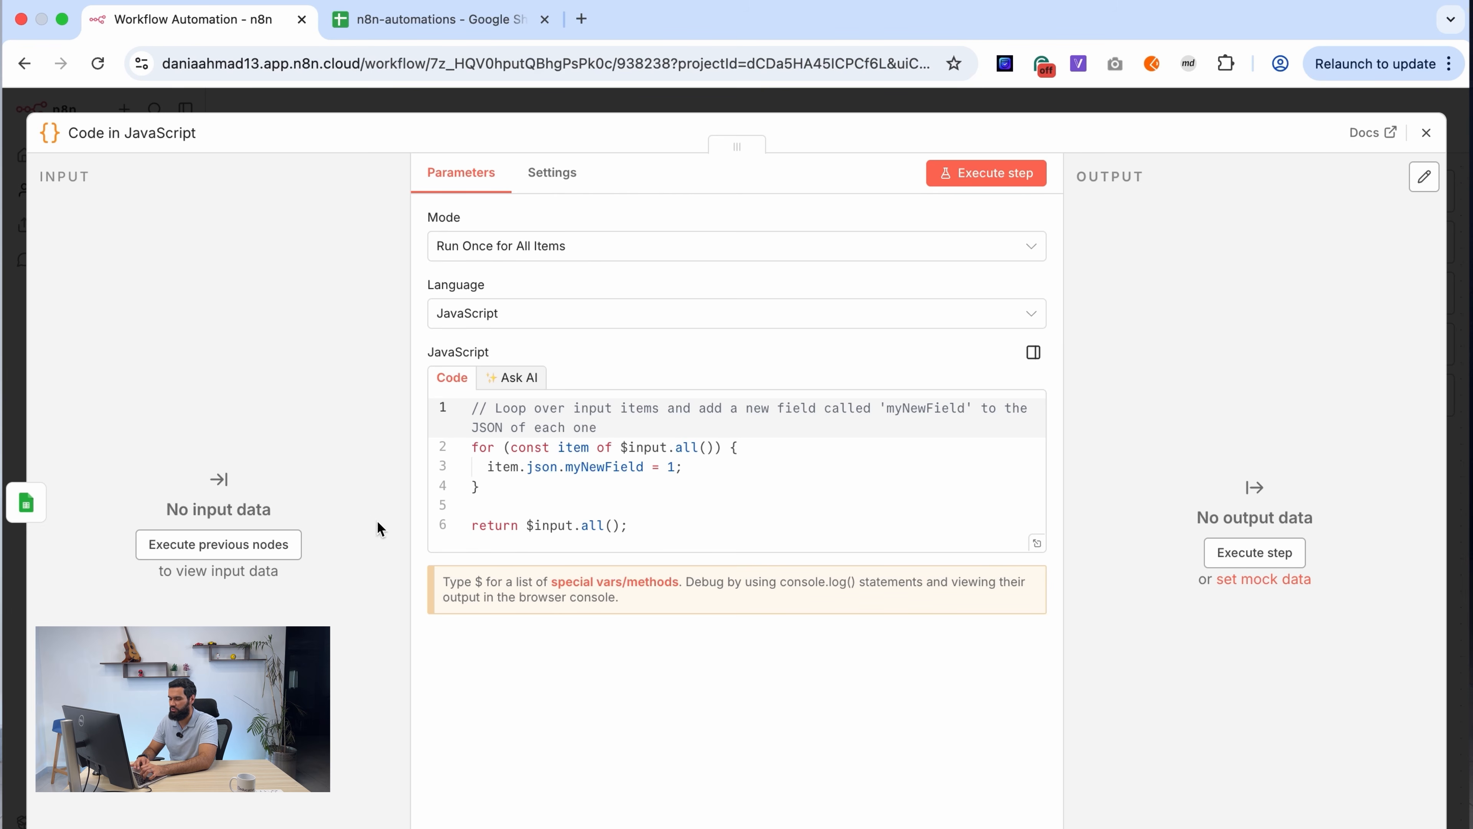
Step: Replace the default JavaScript with code returning the earliest due item with status queued, or row_number -1 when none is due
click(674, 512)
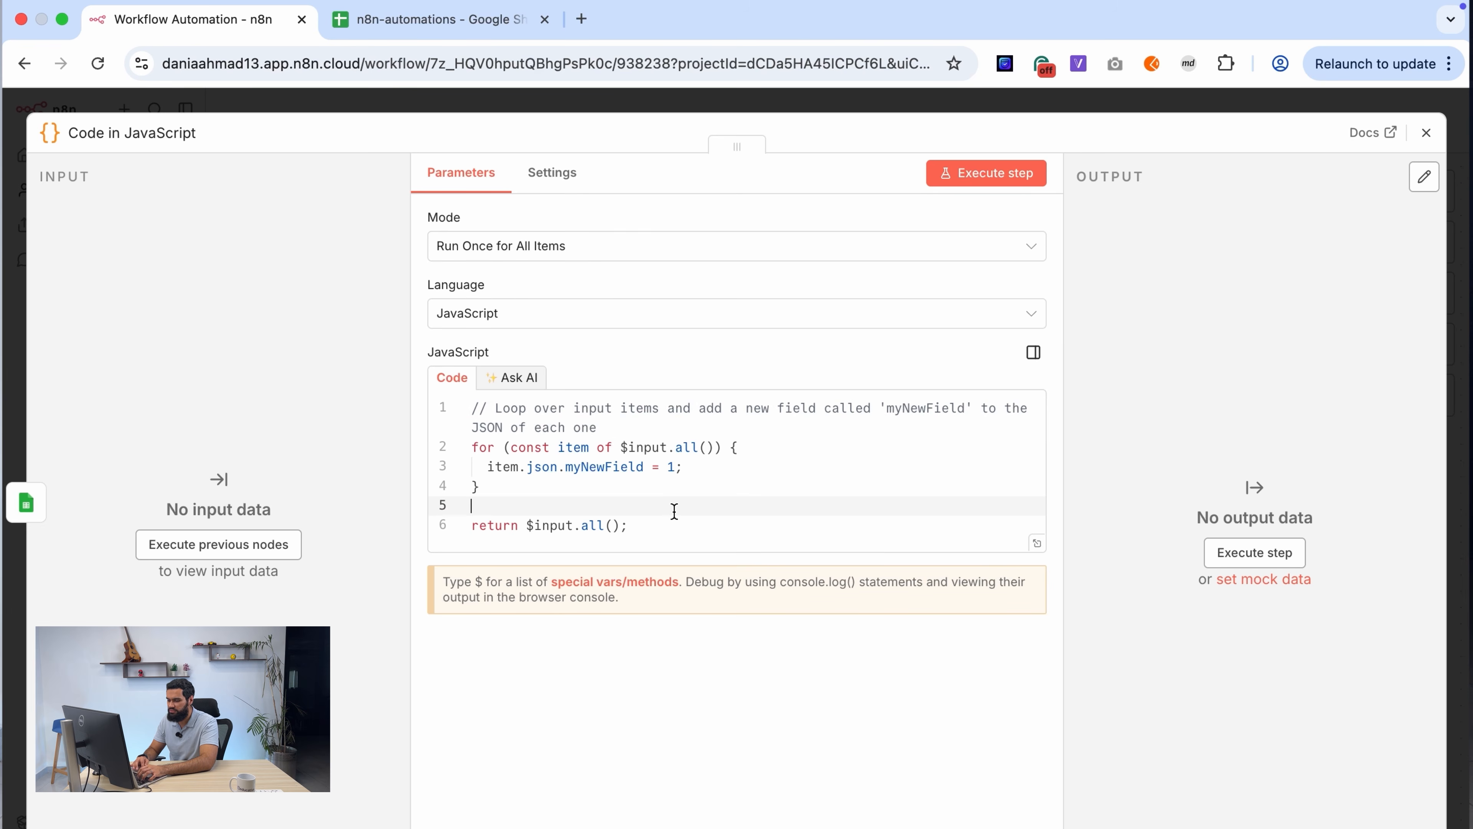
key(super+a)
key(super+v)
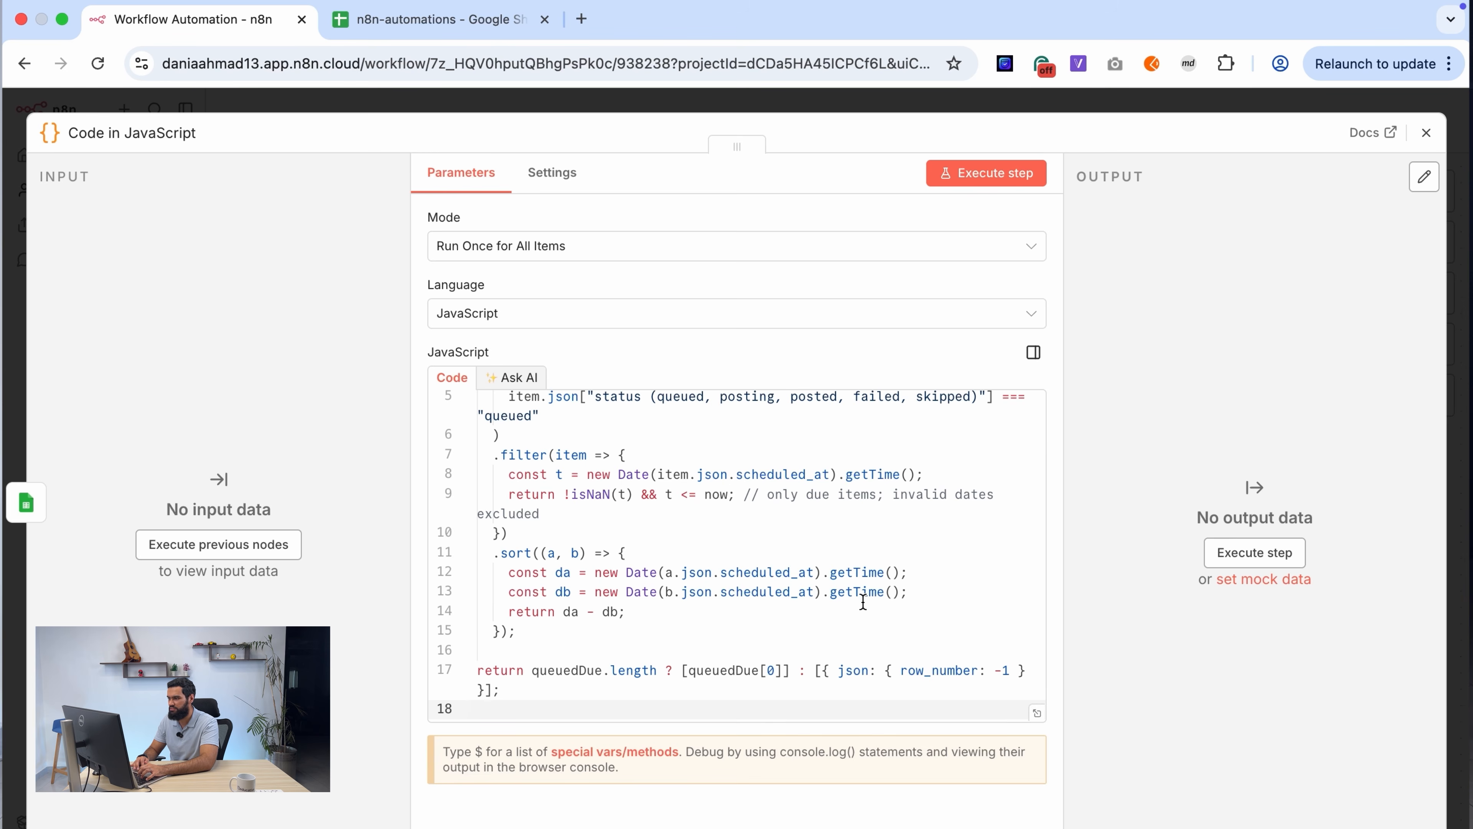
scroll(863, 602, down, 1)
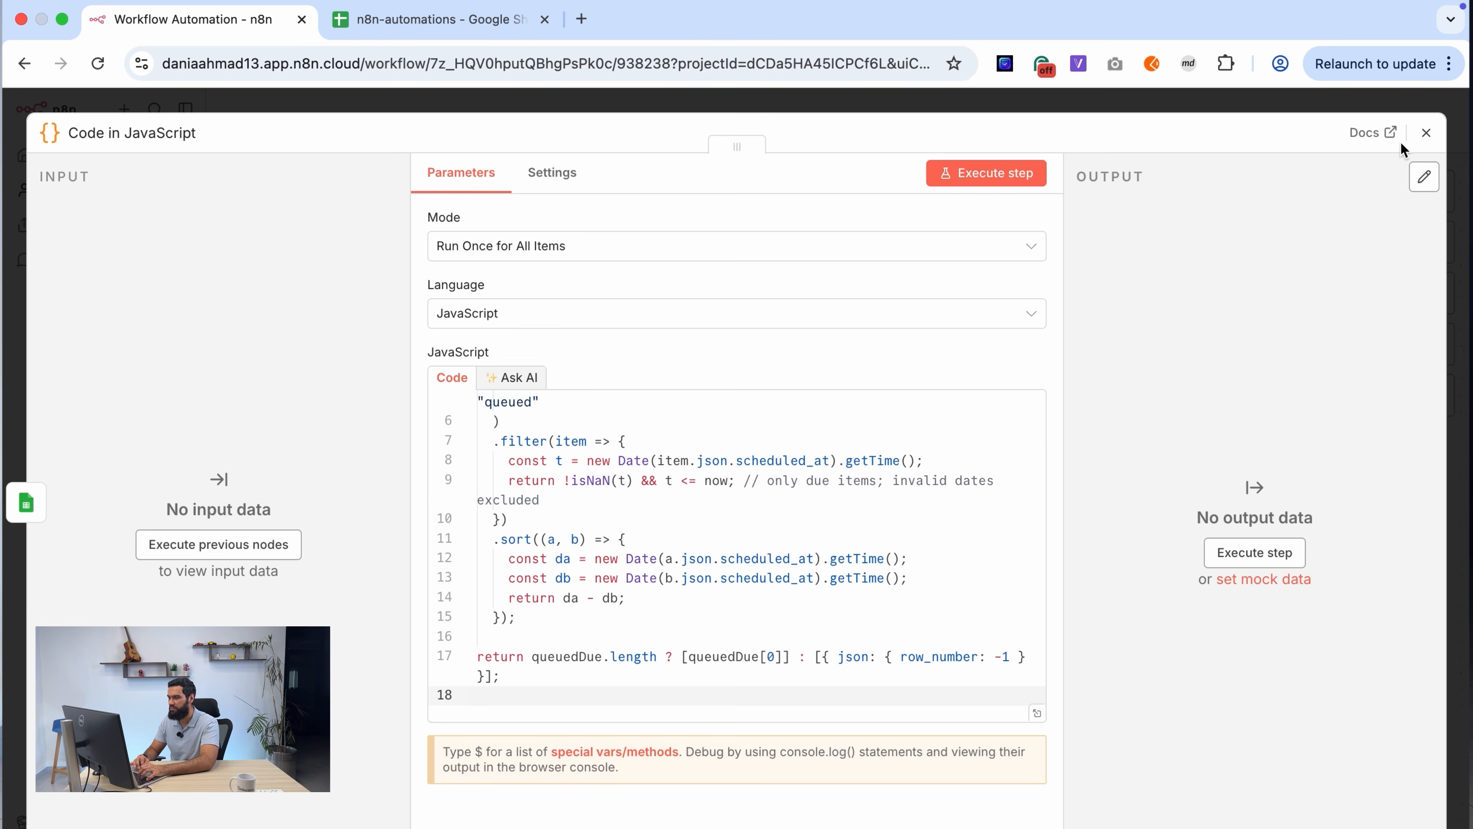
click(1426, 132)
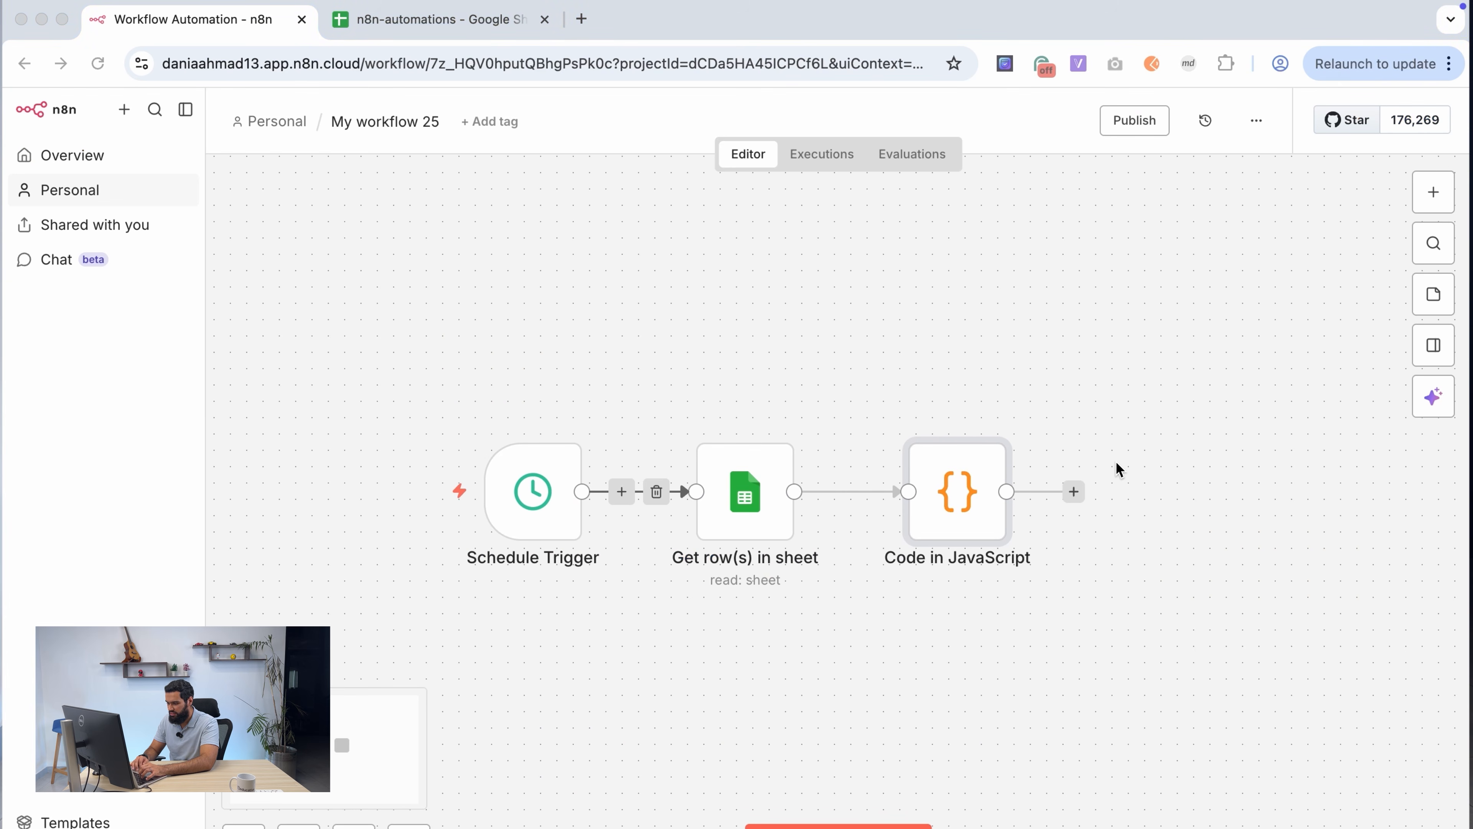
Step: Add an If node after the Code in JavaScript node
click(1098, 478)
click(1075, 492)
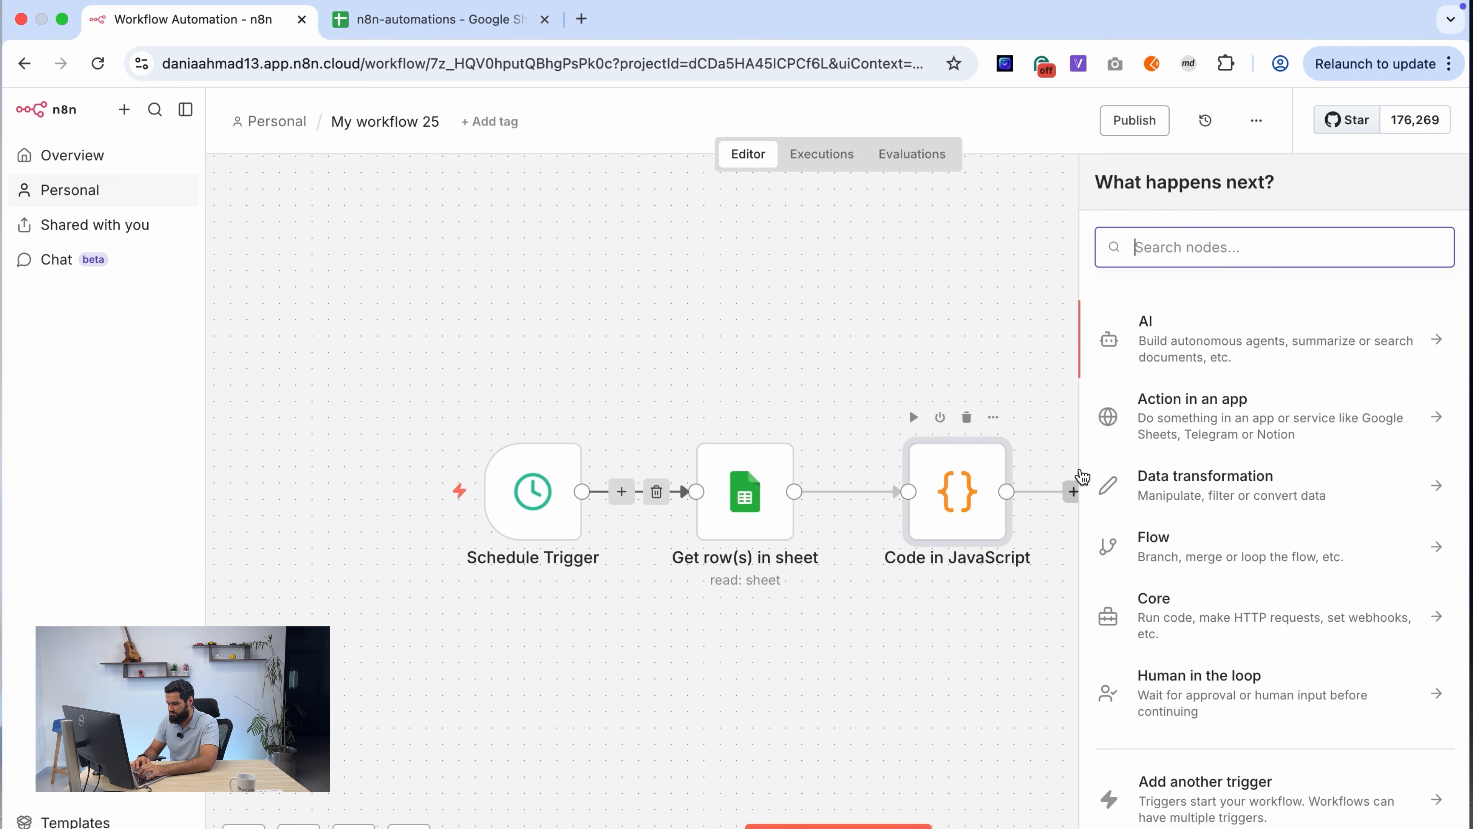
text(If)
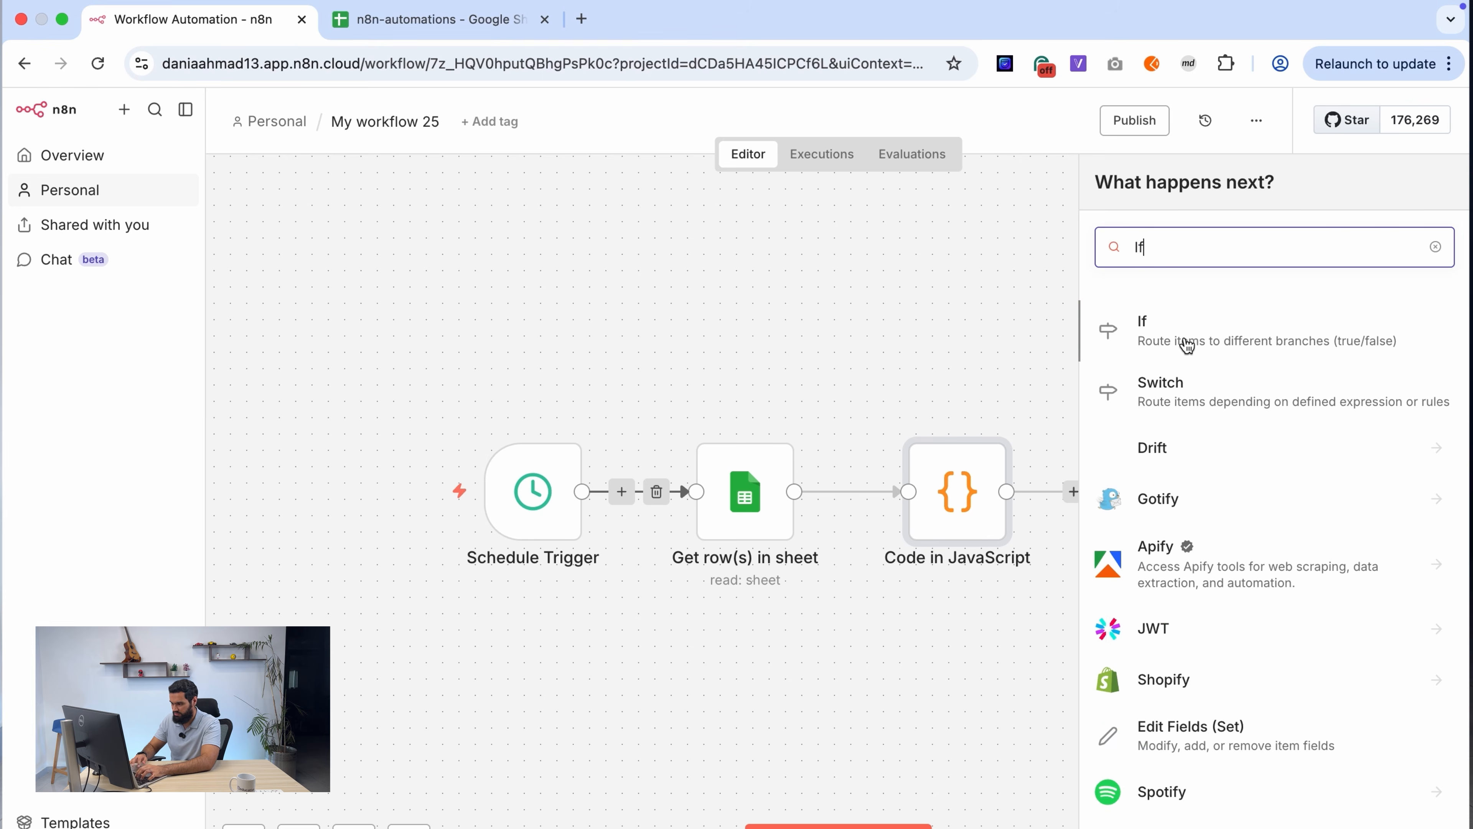
click(1187, 345)
Step: Set the If condition to {{ $json.row_number }} with the Number comparison "is greater than or equal to" 0
click(782, 259)
text({{ $json.row_number }})
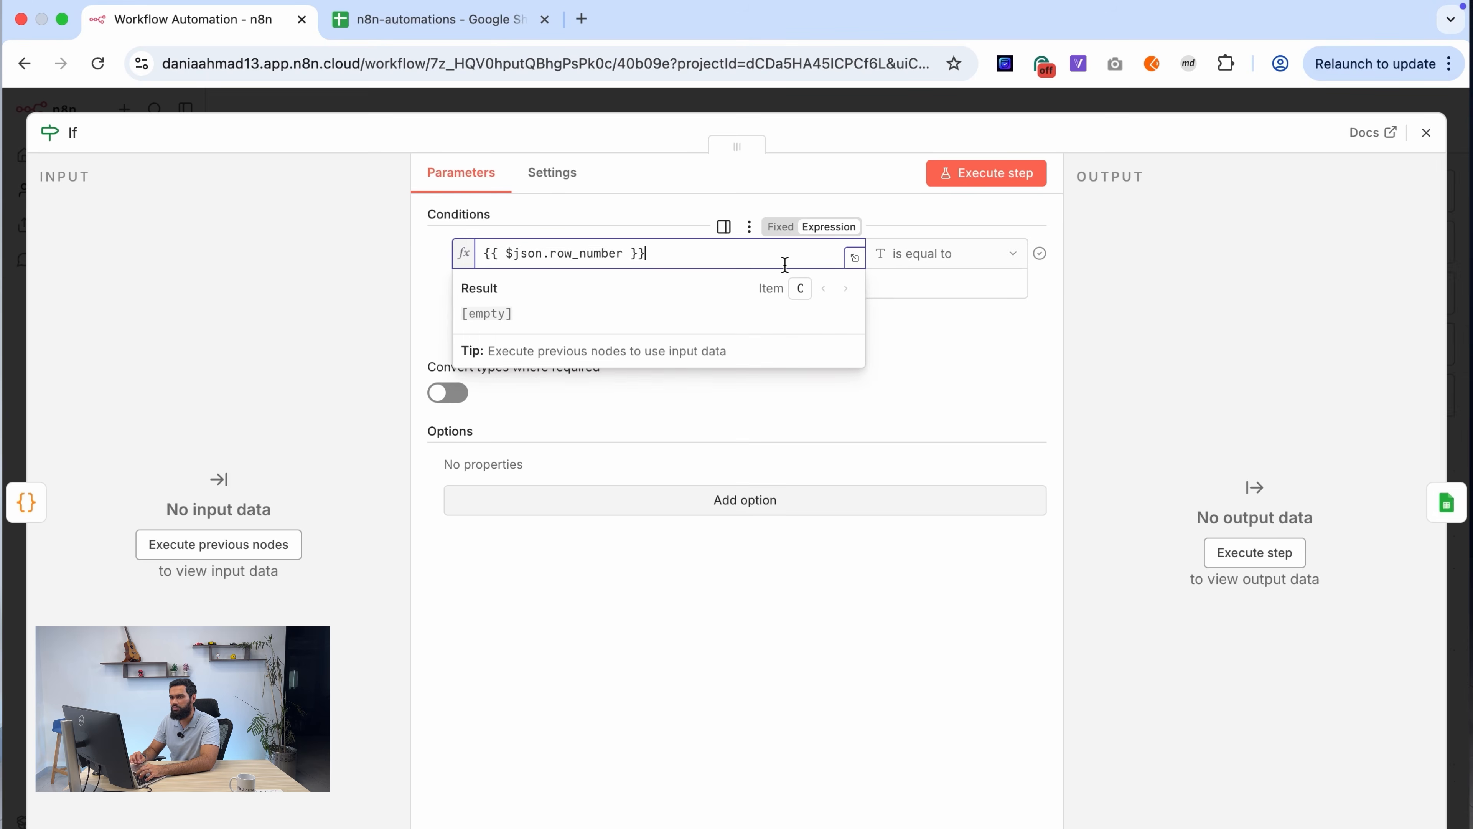
click(976, 332)
click(960, 253)
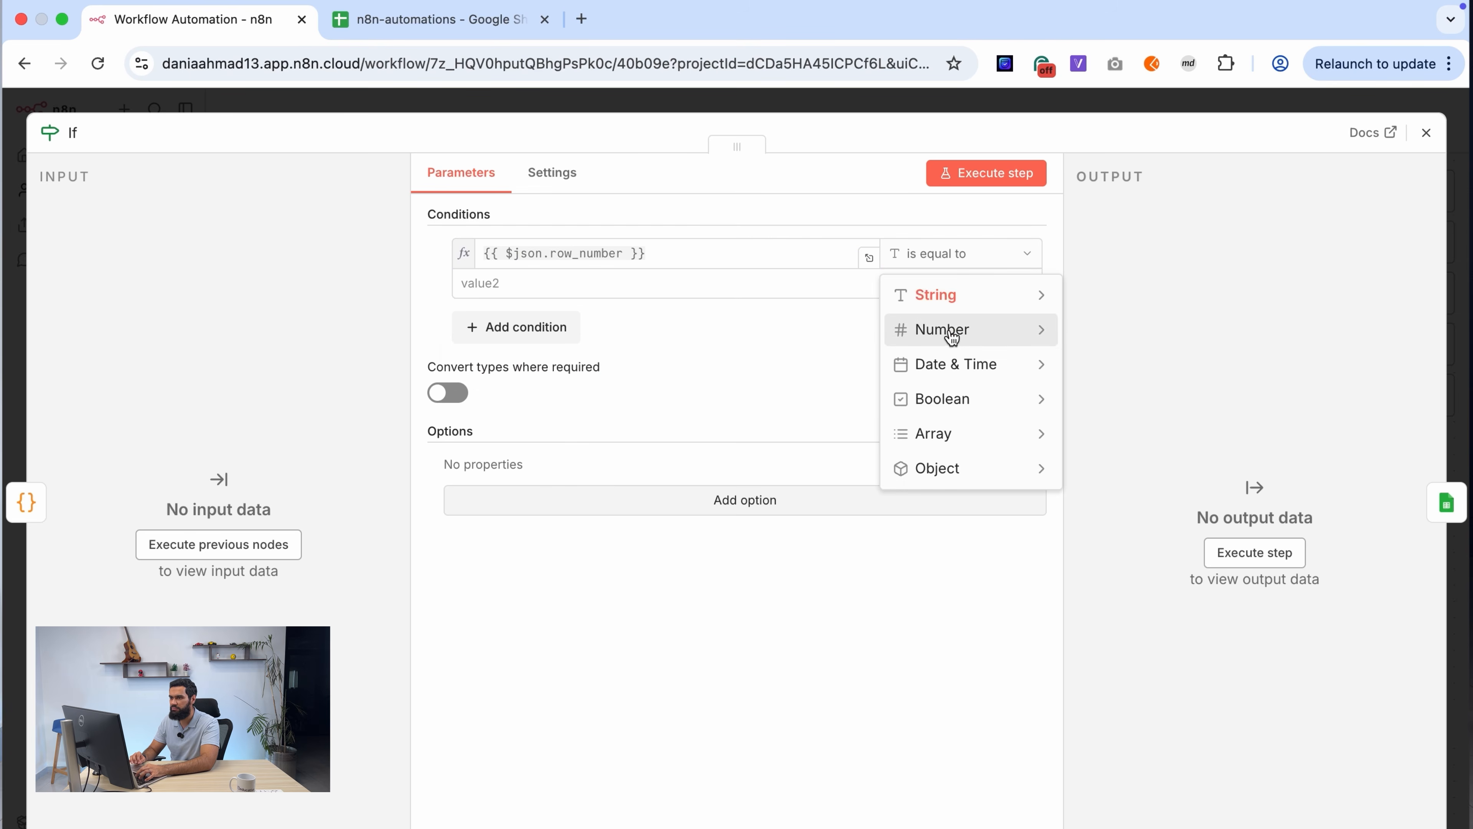
mouse_move(953, 333)
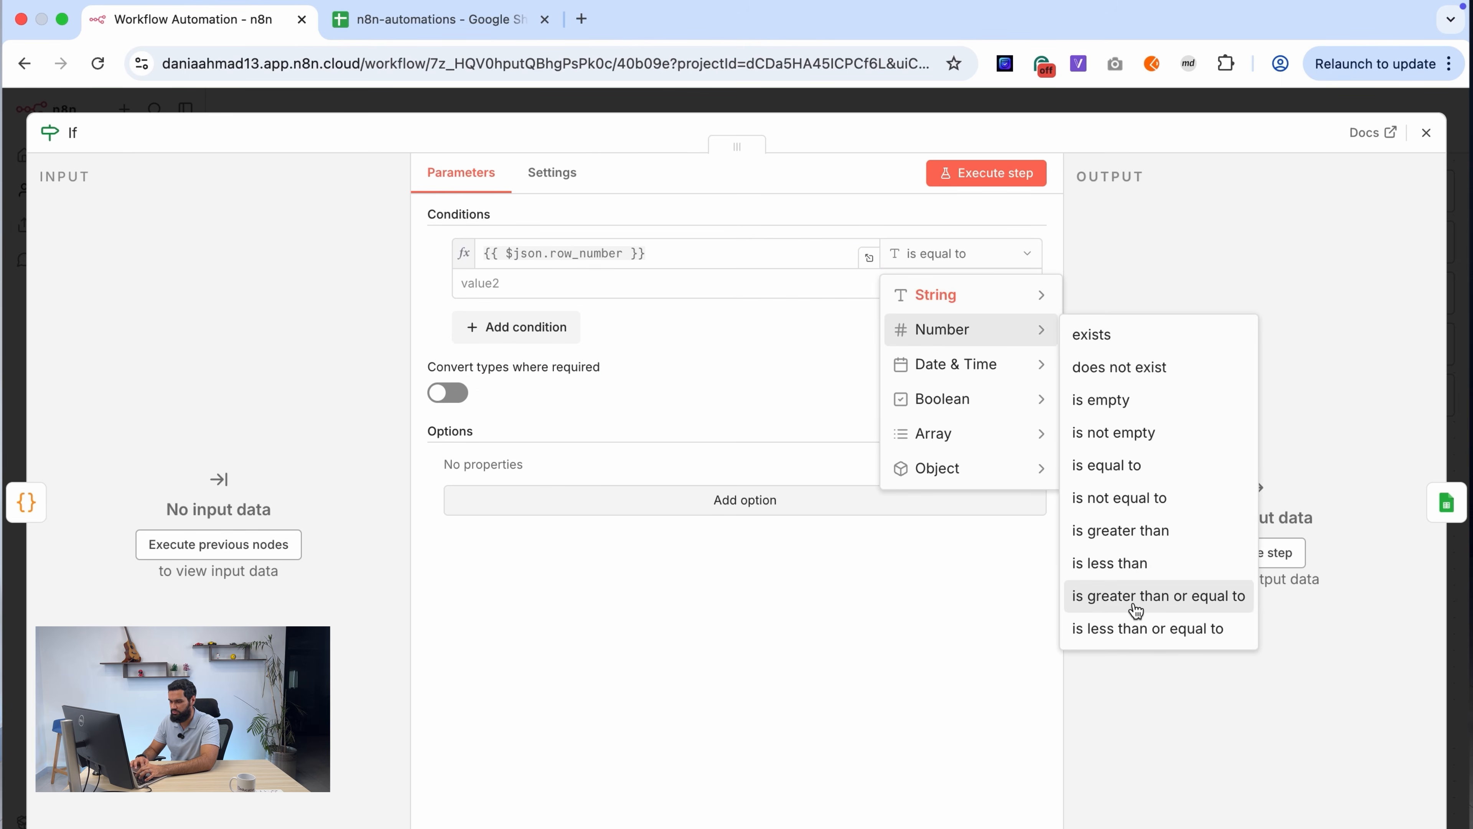
click(1135, 598)
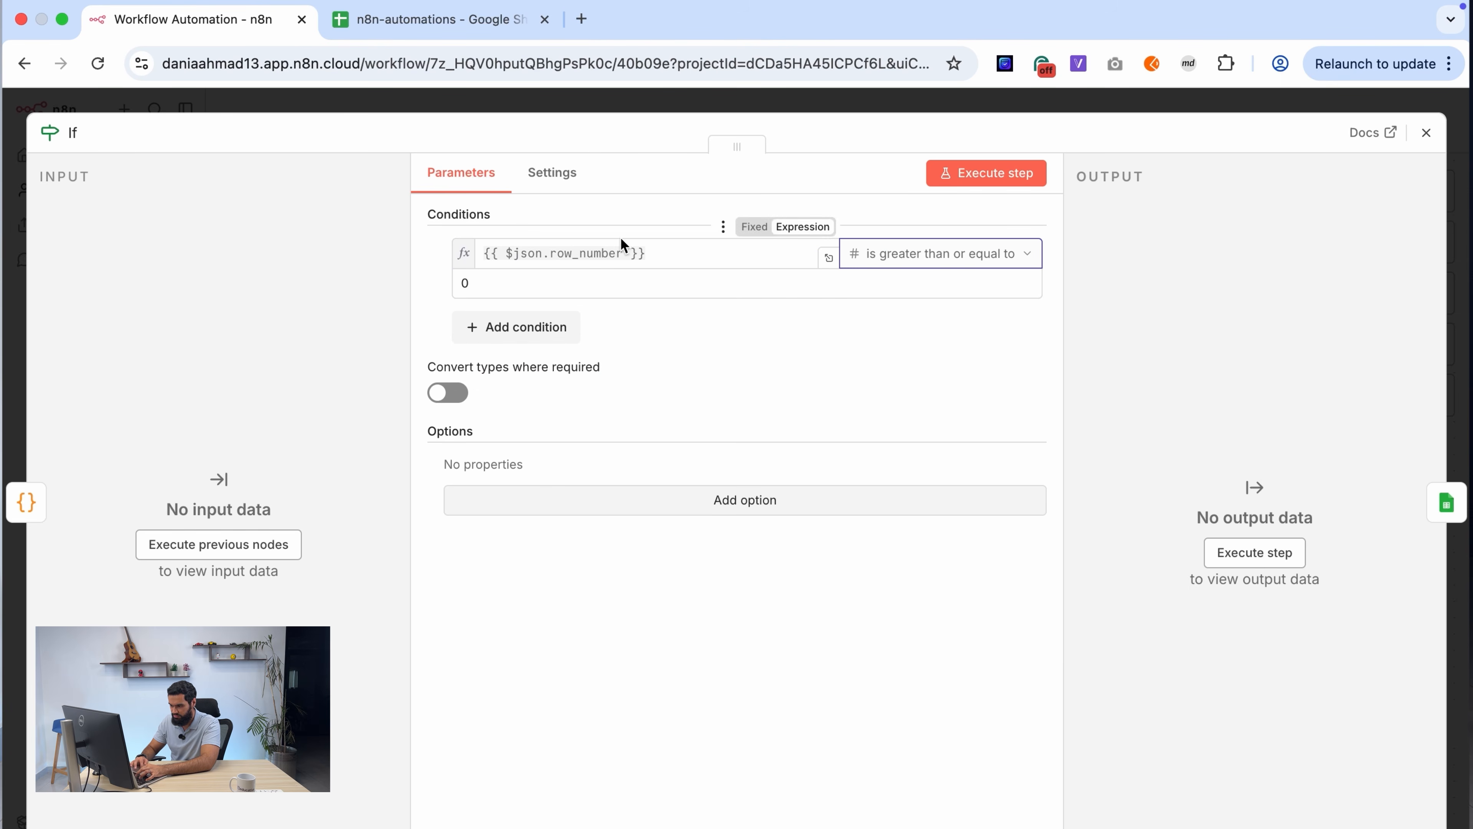
click(615, 288)
key(Escape)
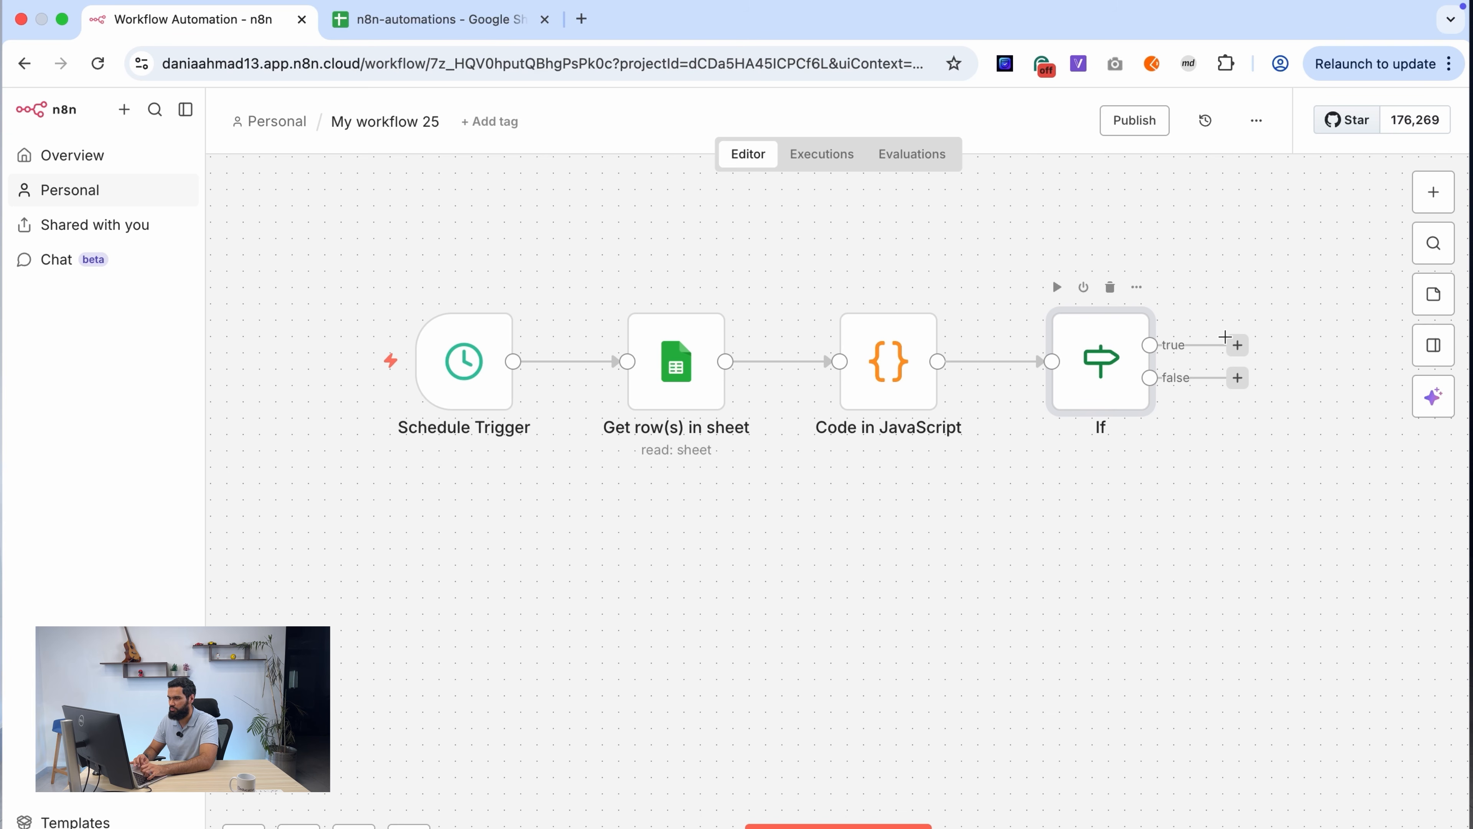
Step: Add a Google Sheets node with the Update row in sheet action to the workflow
click(1434, 191)
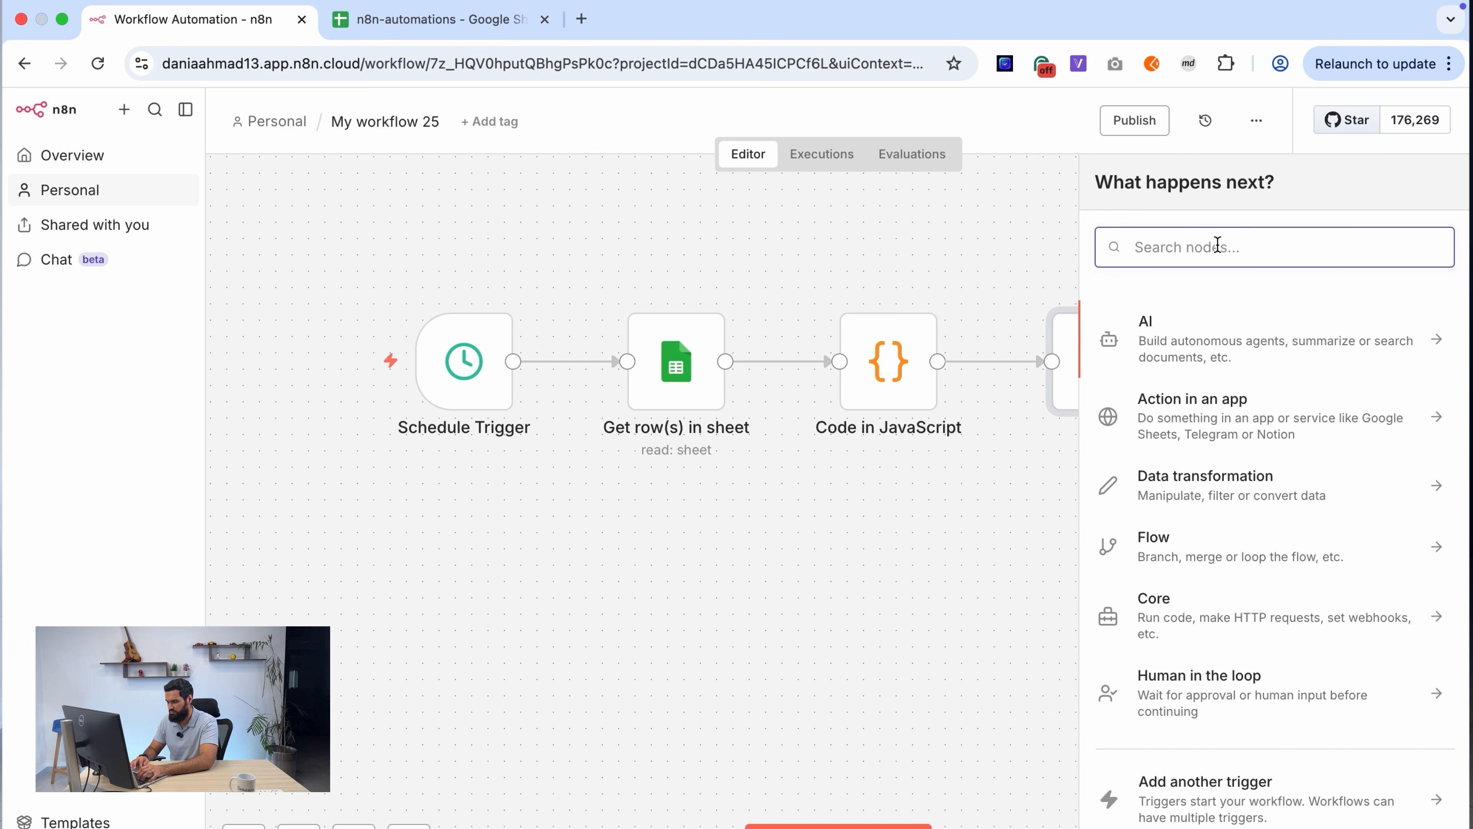
text(s)
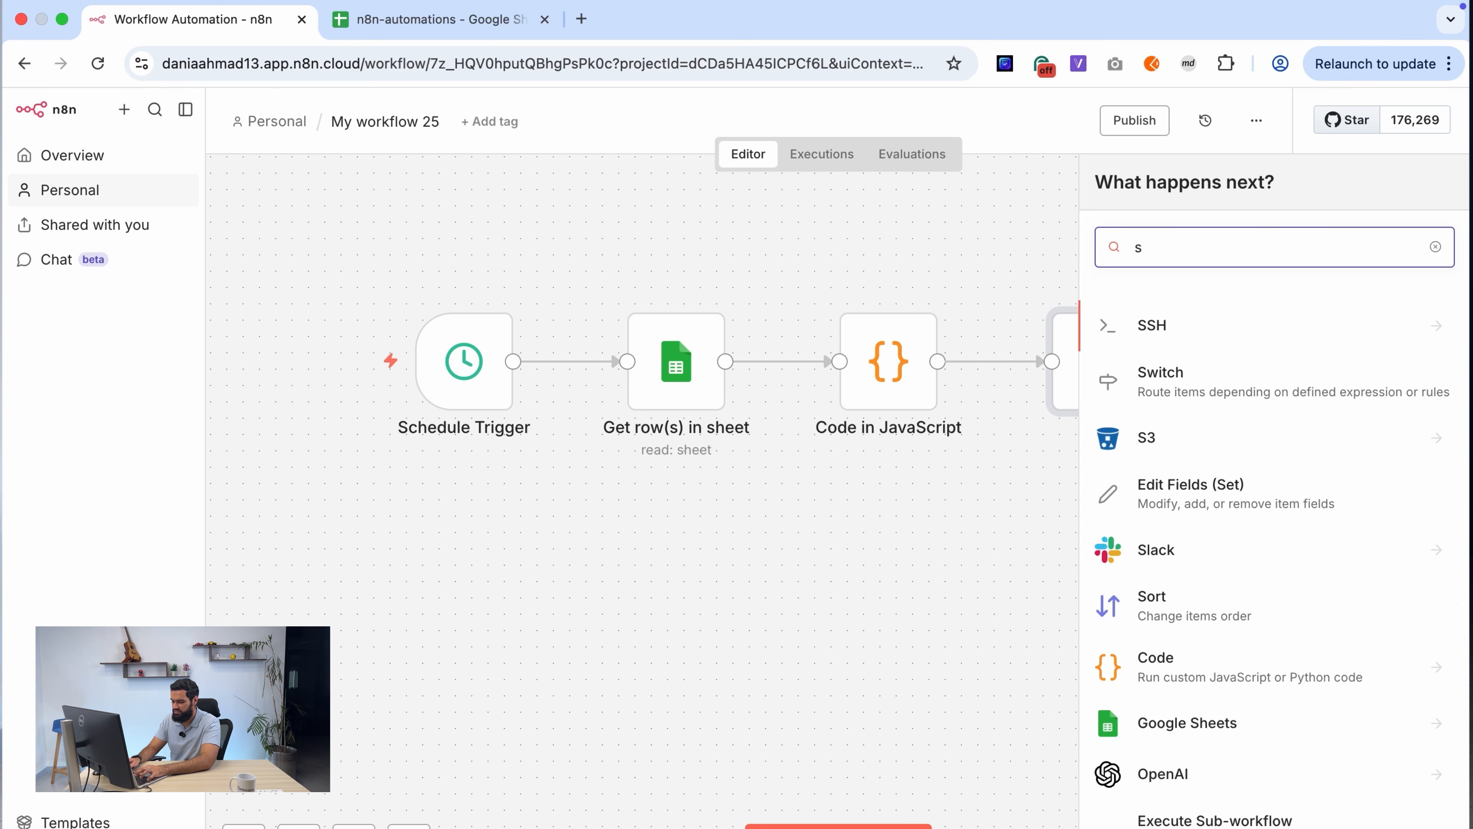
text(heet)
click(1257, 329)
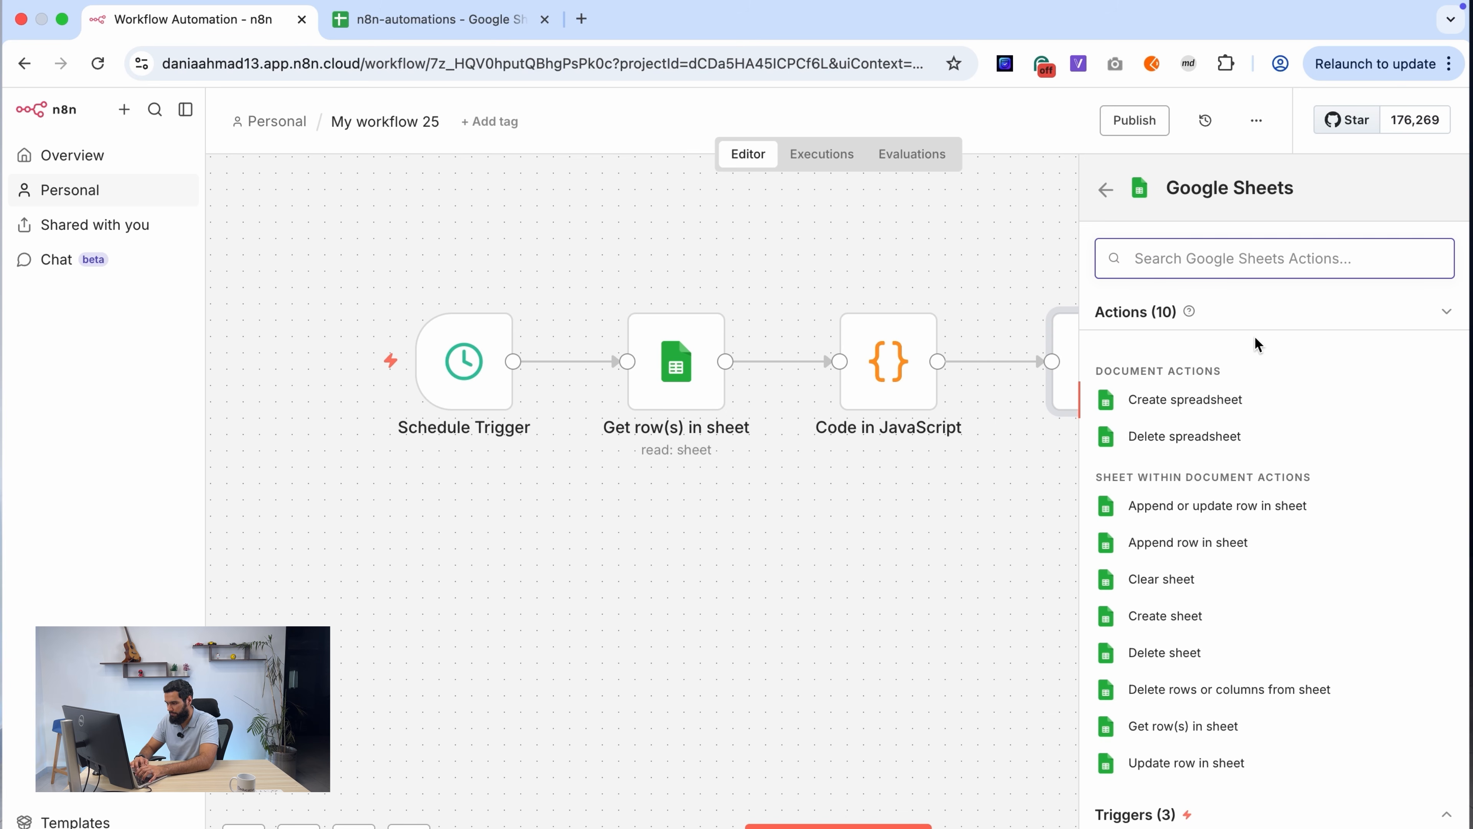
click(1222, 778)
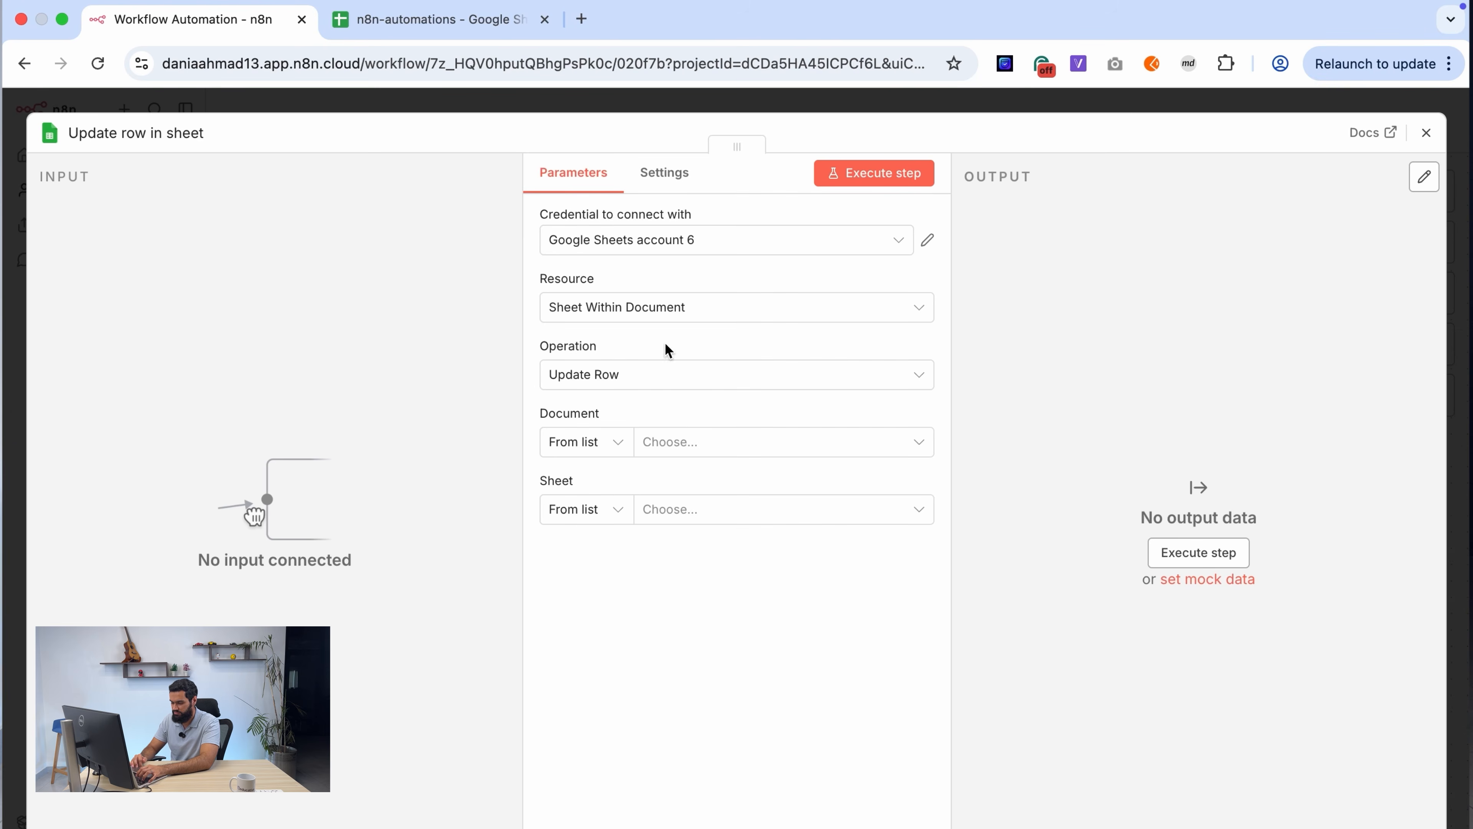
Step: Set the update node's document by URL to the copied spreadsheet link and choose the LinkedInQueue sheet
click(690, 442)
key(super+v)
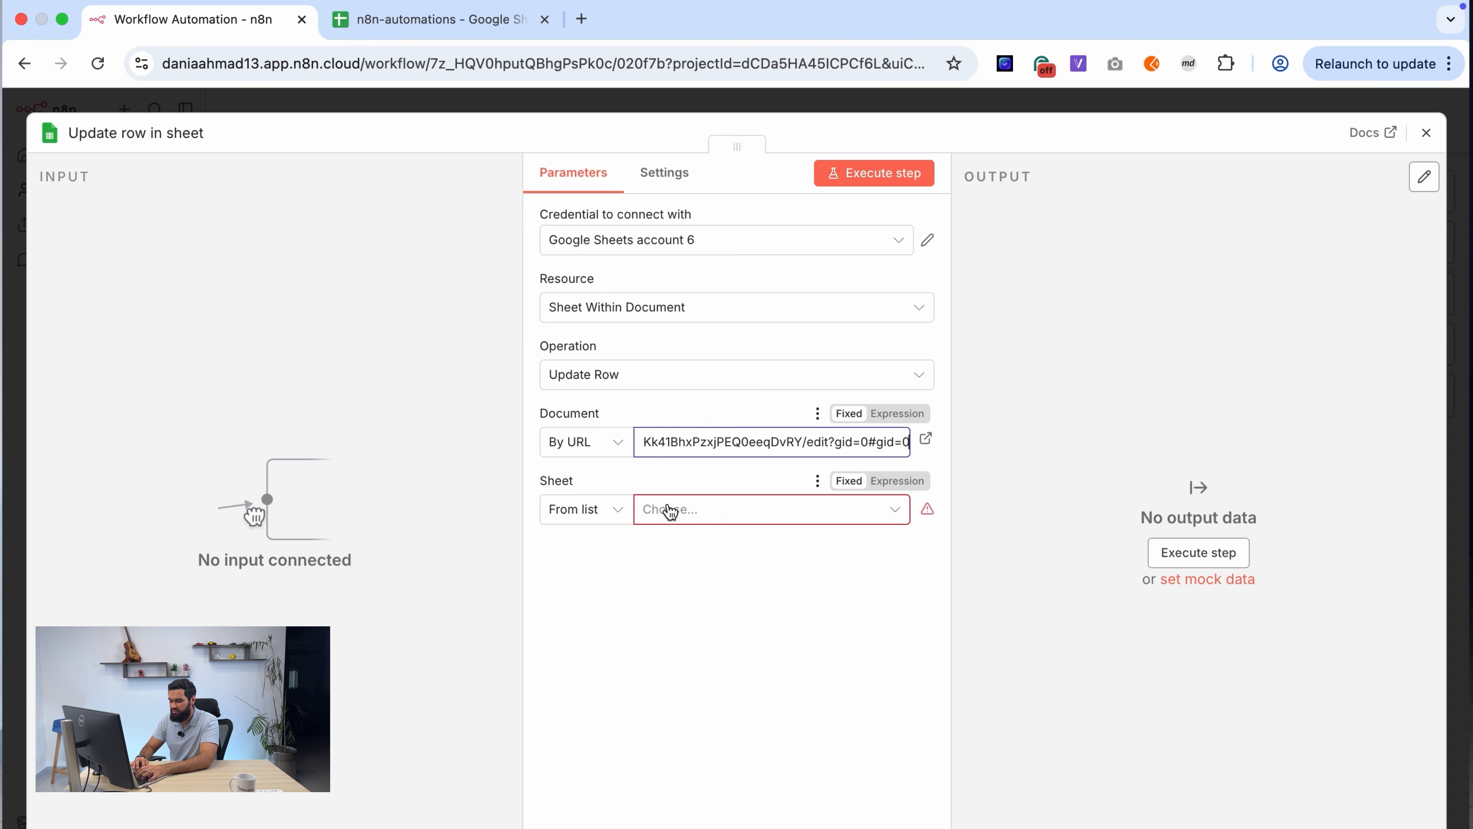
click(667, 509)
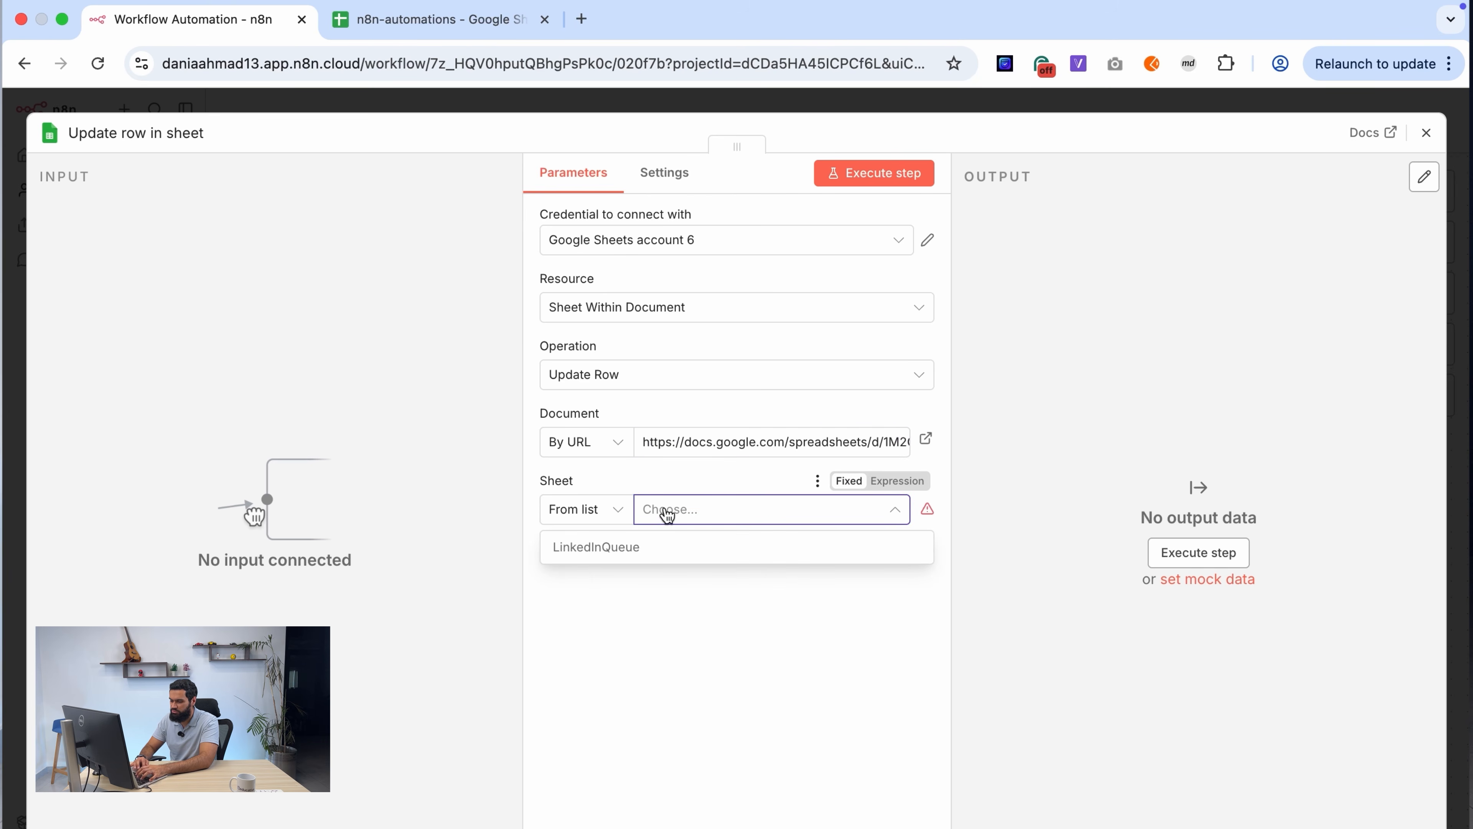
click(648, 550)
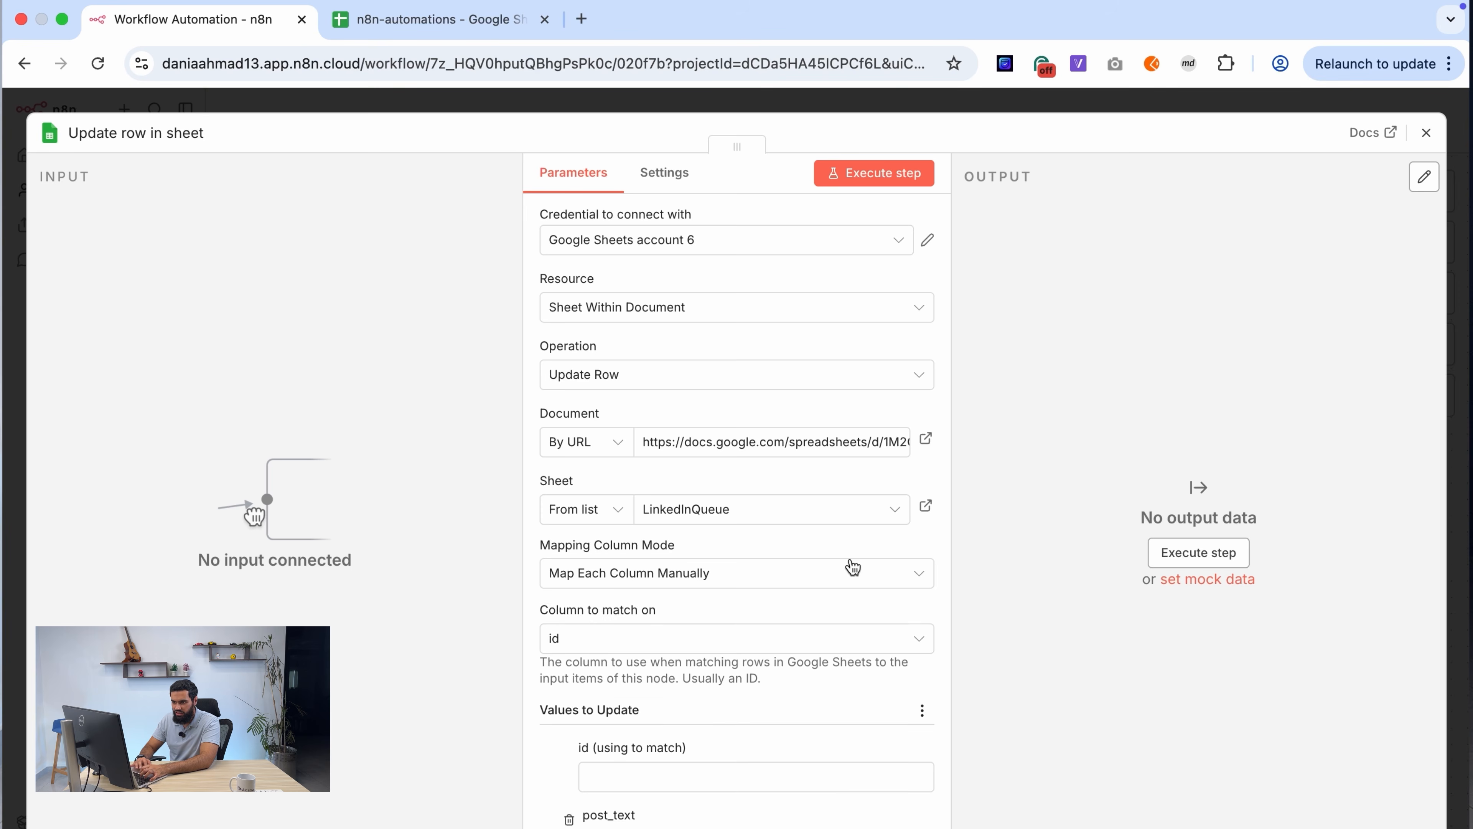
Step: Set the id match value in Values to Update to the expression {{ $json.id }}
scroll(852, 567, down, 5)
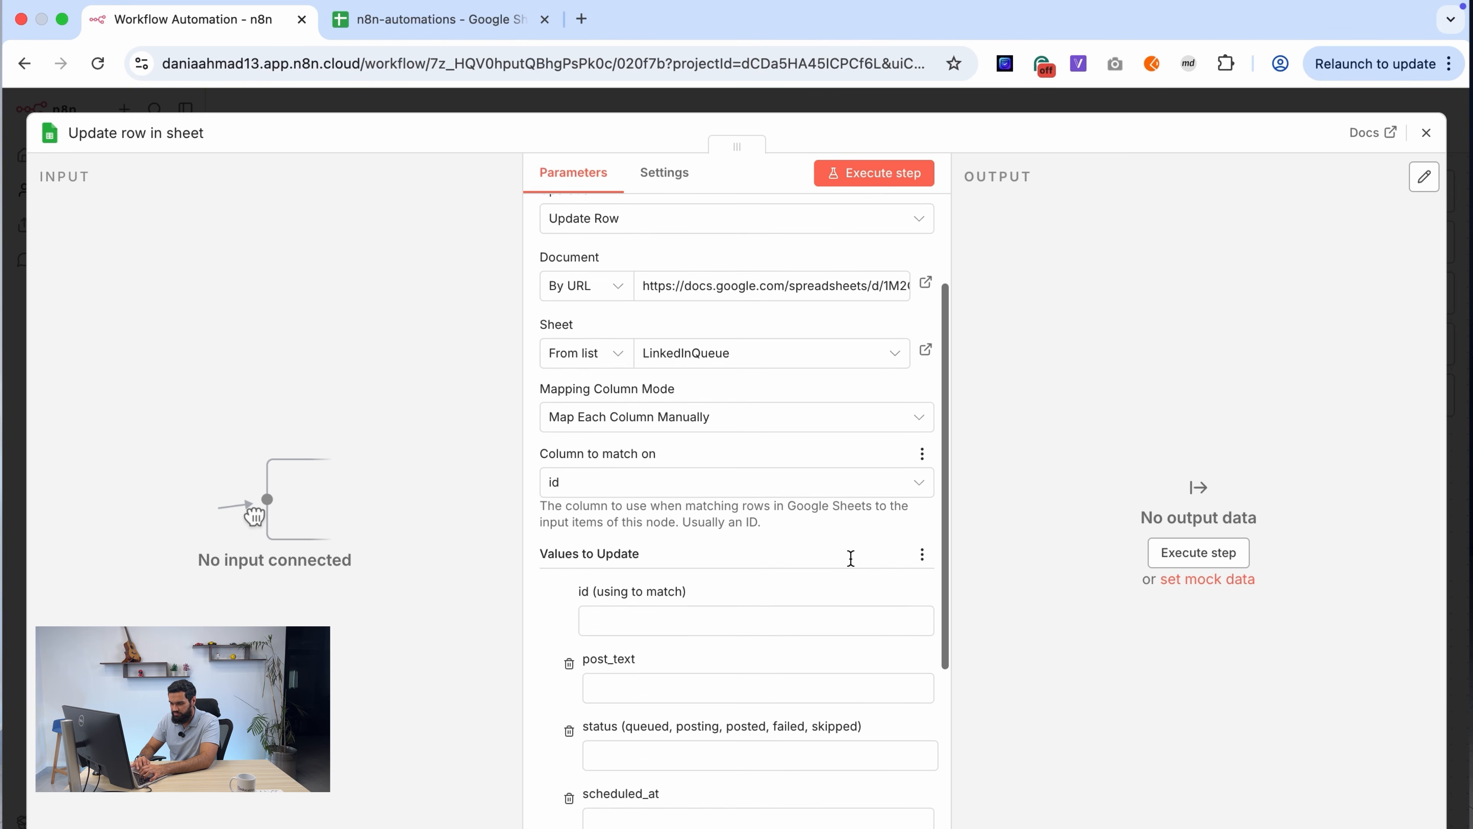
scroll(851, 563, down, 2)
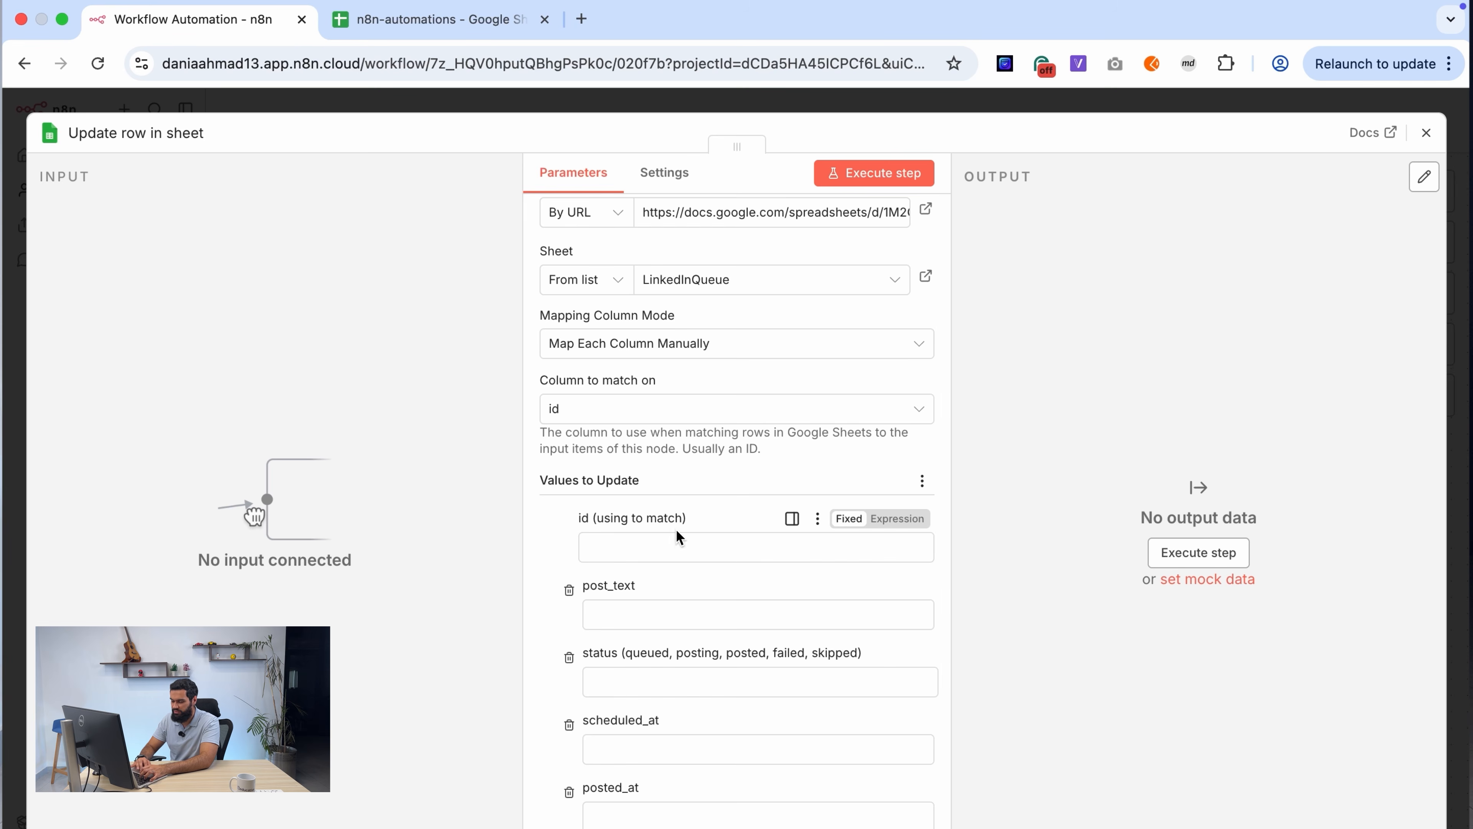
scroll(608, 528, down, 1)
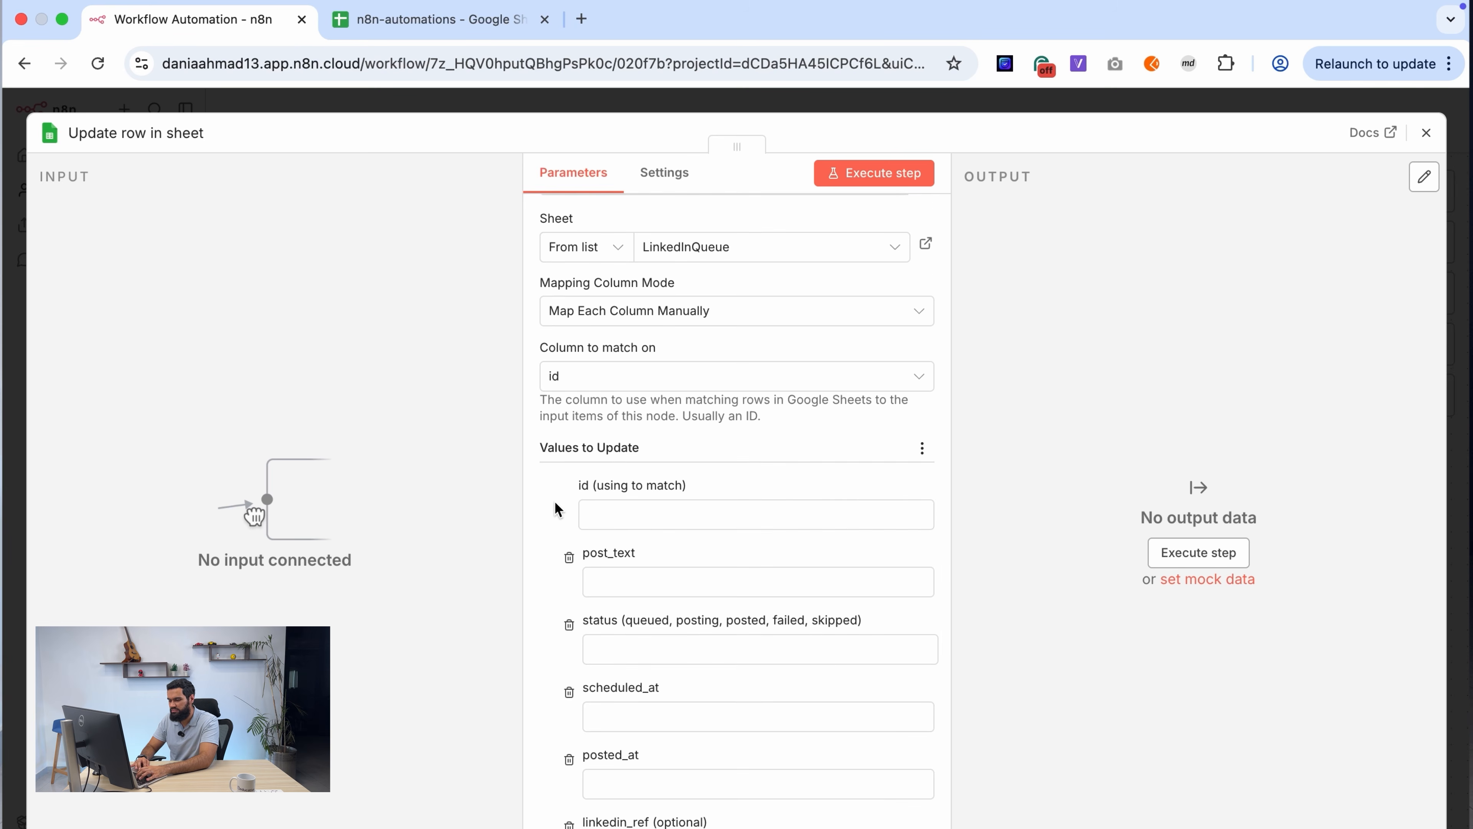
click(619, 518)
text({{ $json.id }})
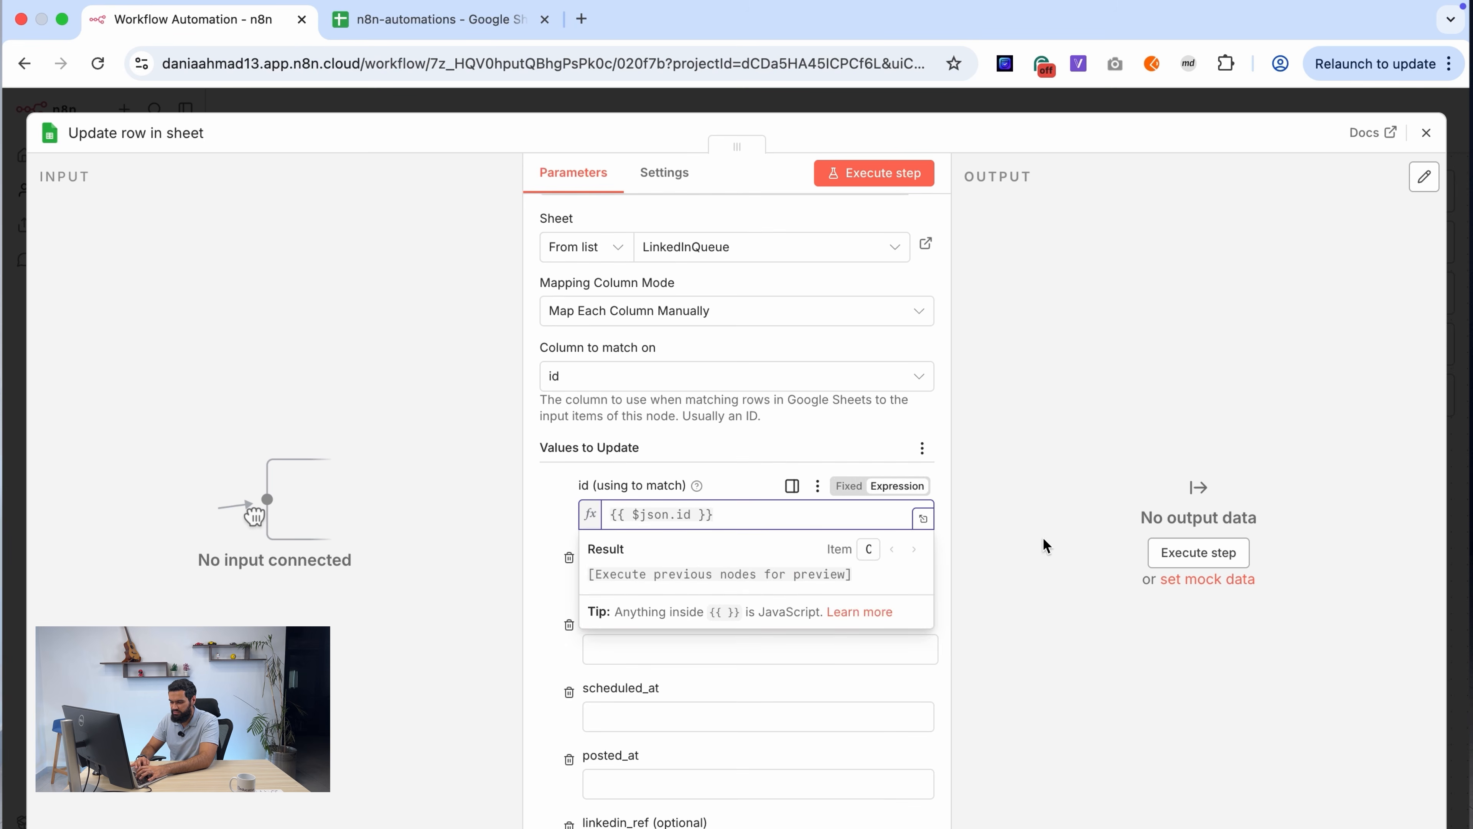
click(1021, 586)
Step: Remove the post_text, status, scheduled_at, posted_at, linkedin_ref and error columns from the values to update, and return to the canvas
scroll(754, 551, down, 4)
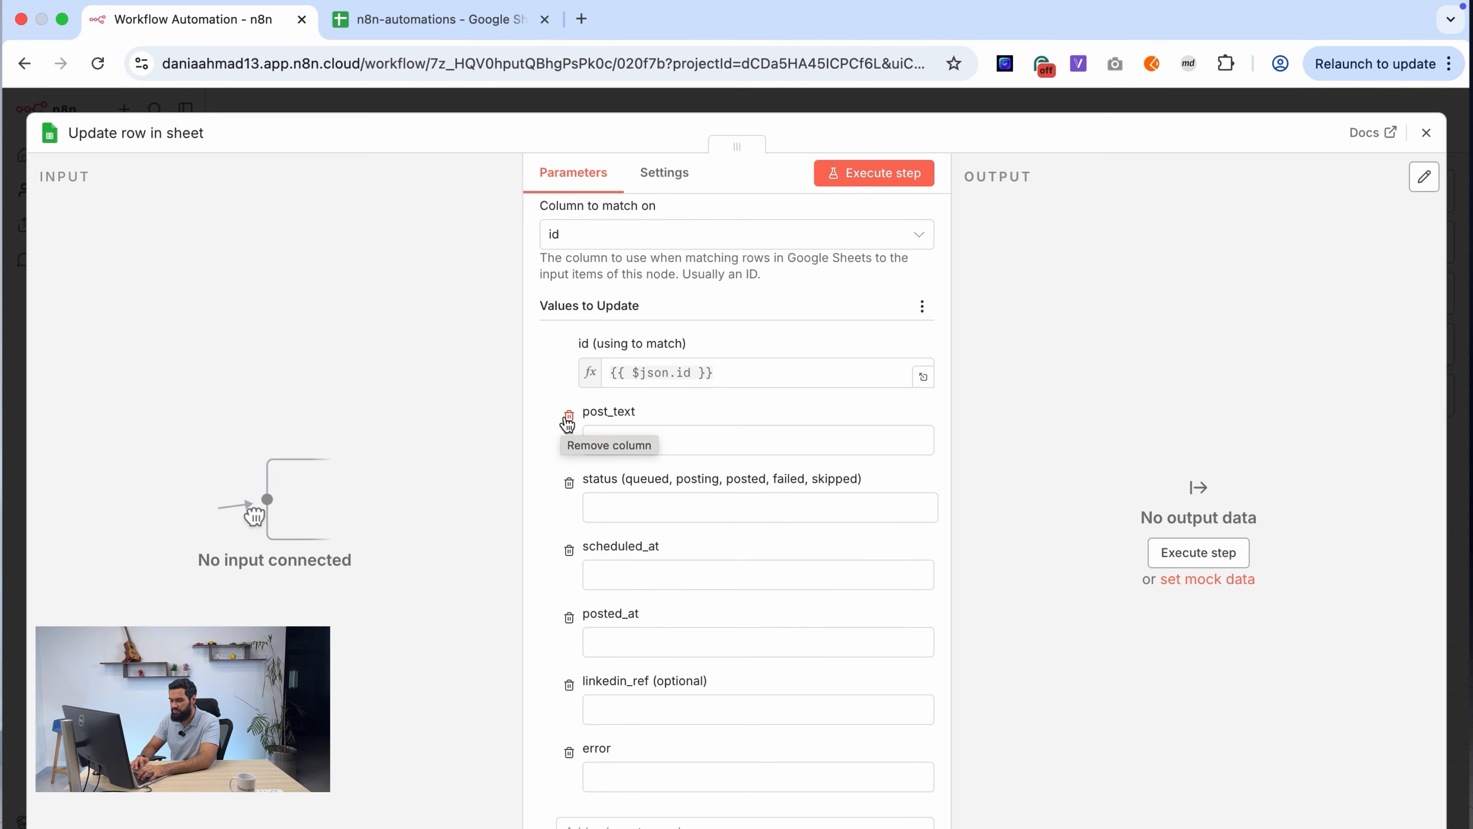
click(569, 419)
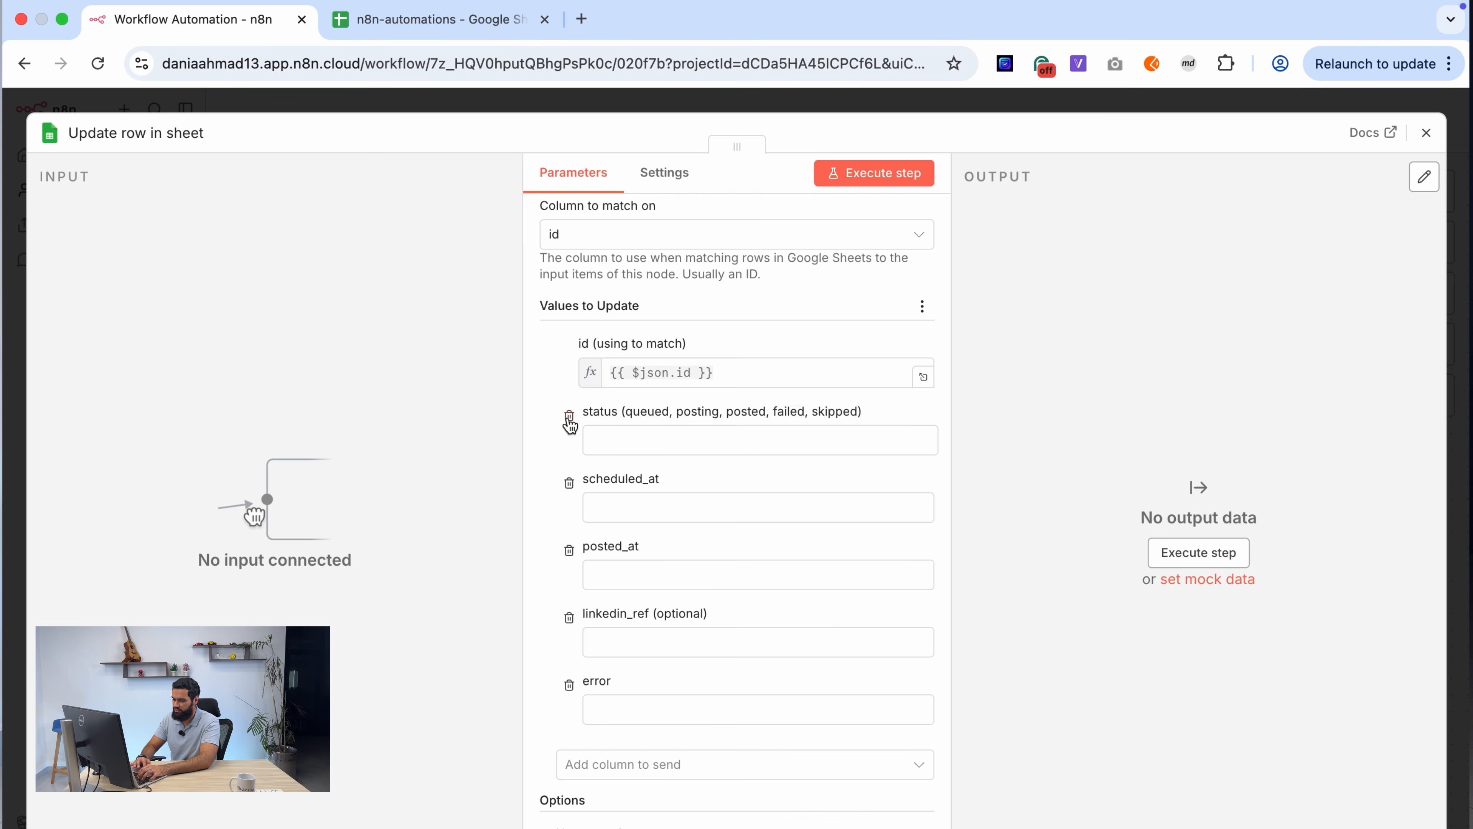
click(569, 419)
click(570, 417)
click(570, 475)
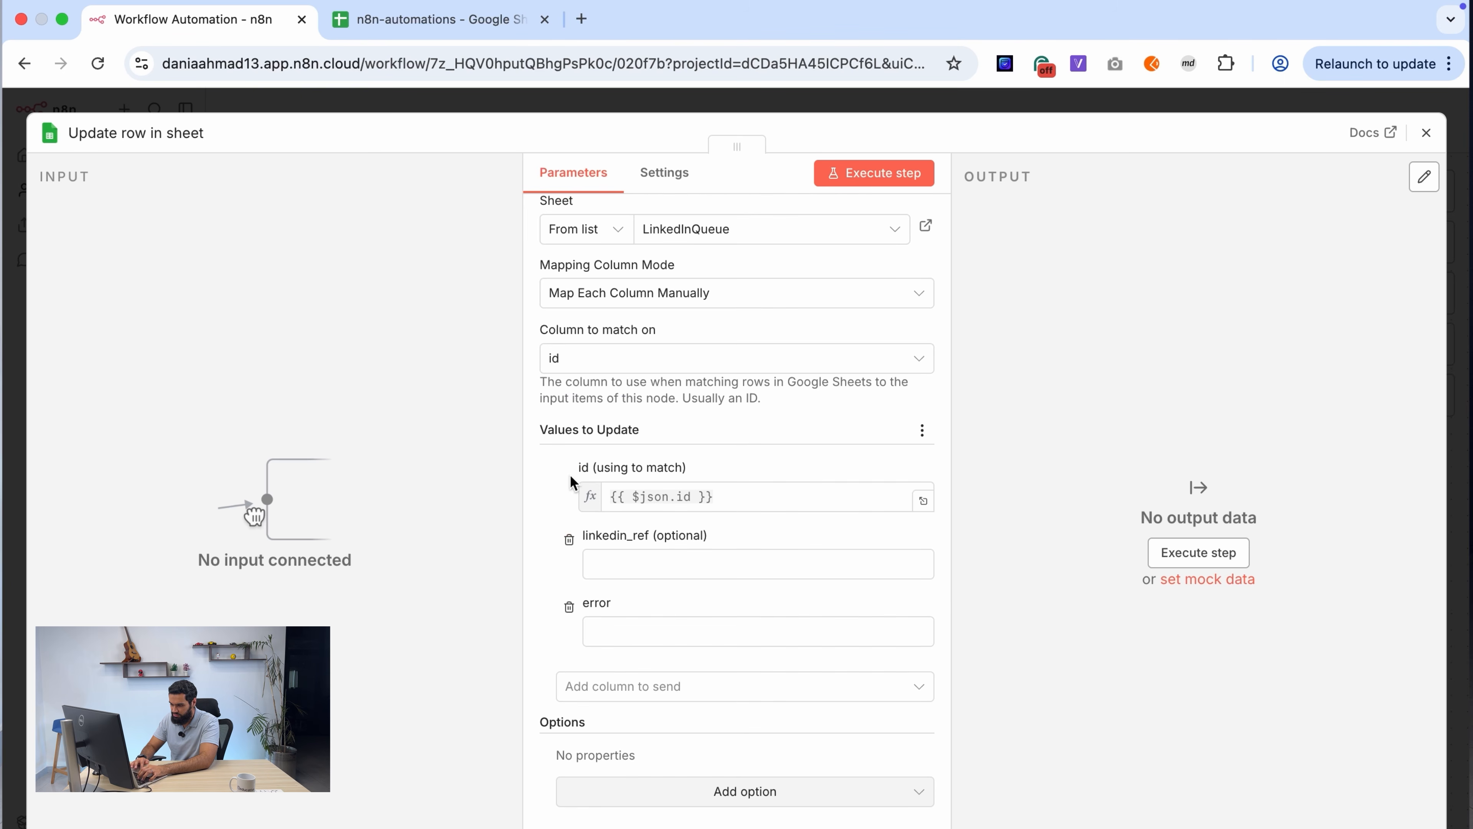
click(569, 542)
click(569, 606)
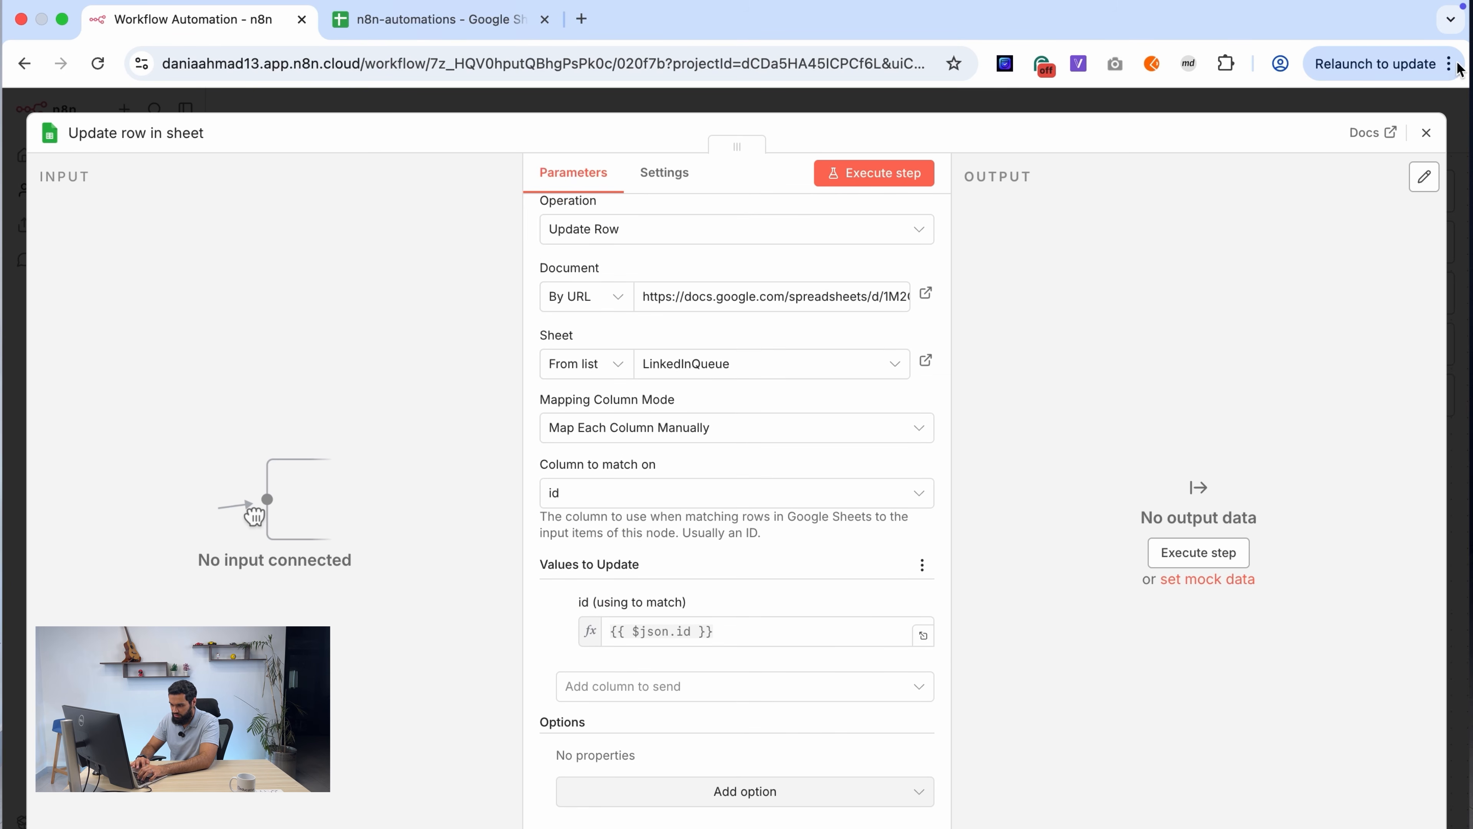
click(1426, 133)
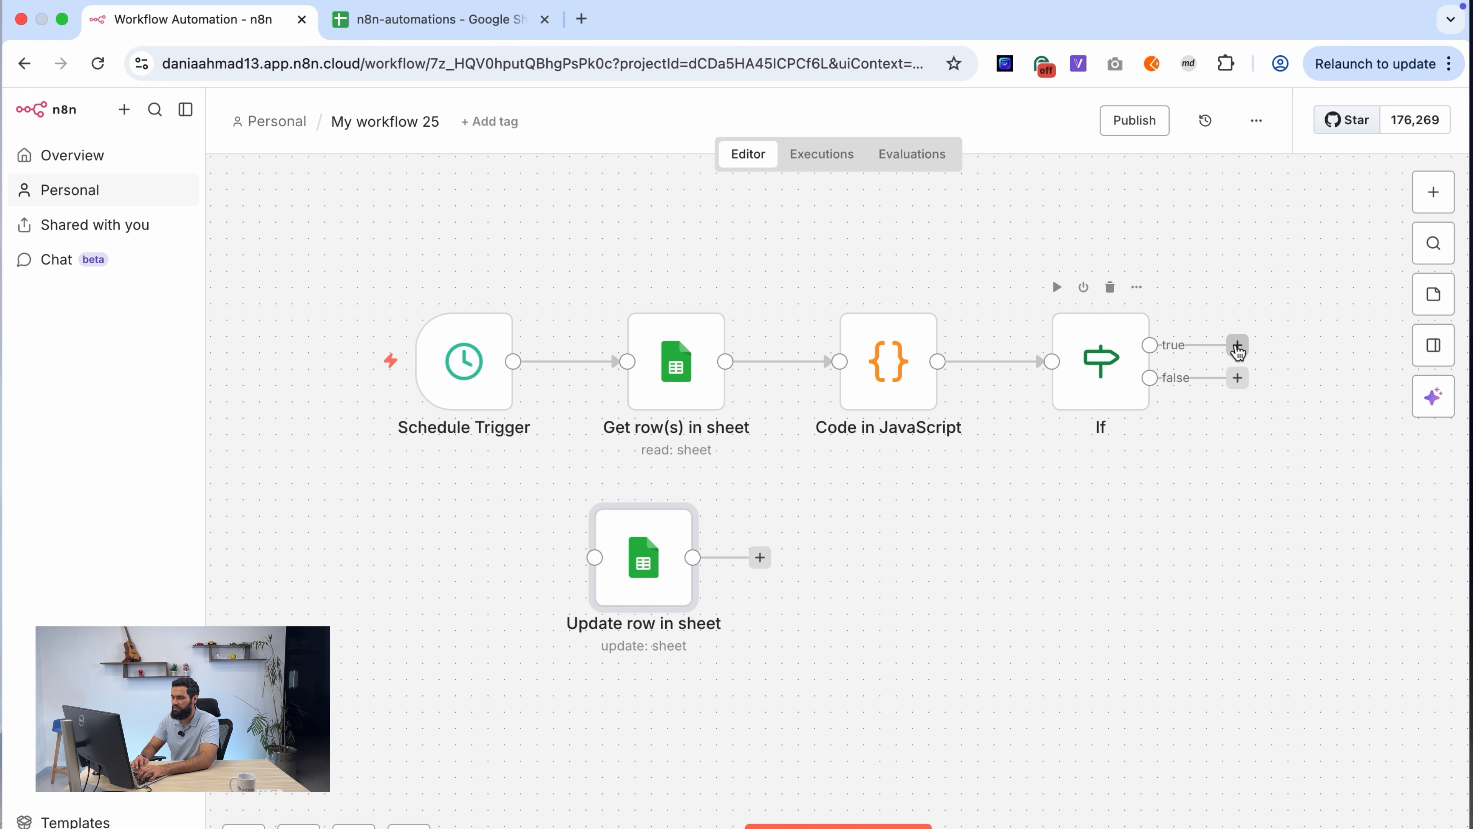
Step: Place the Update row in sheet node below the Schedule Trigger and connect the If node's true output to it
drag(1238, 351, 635, 499)
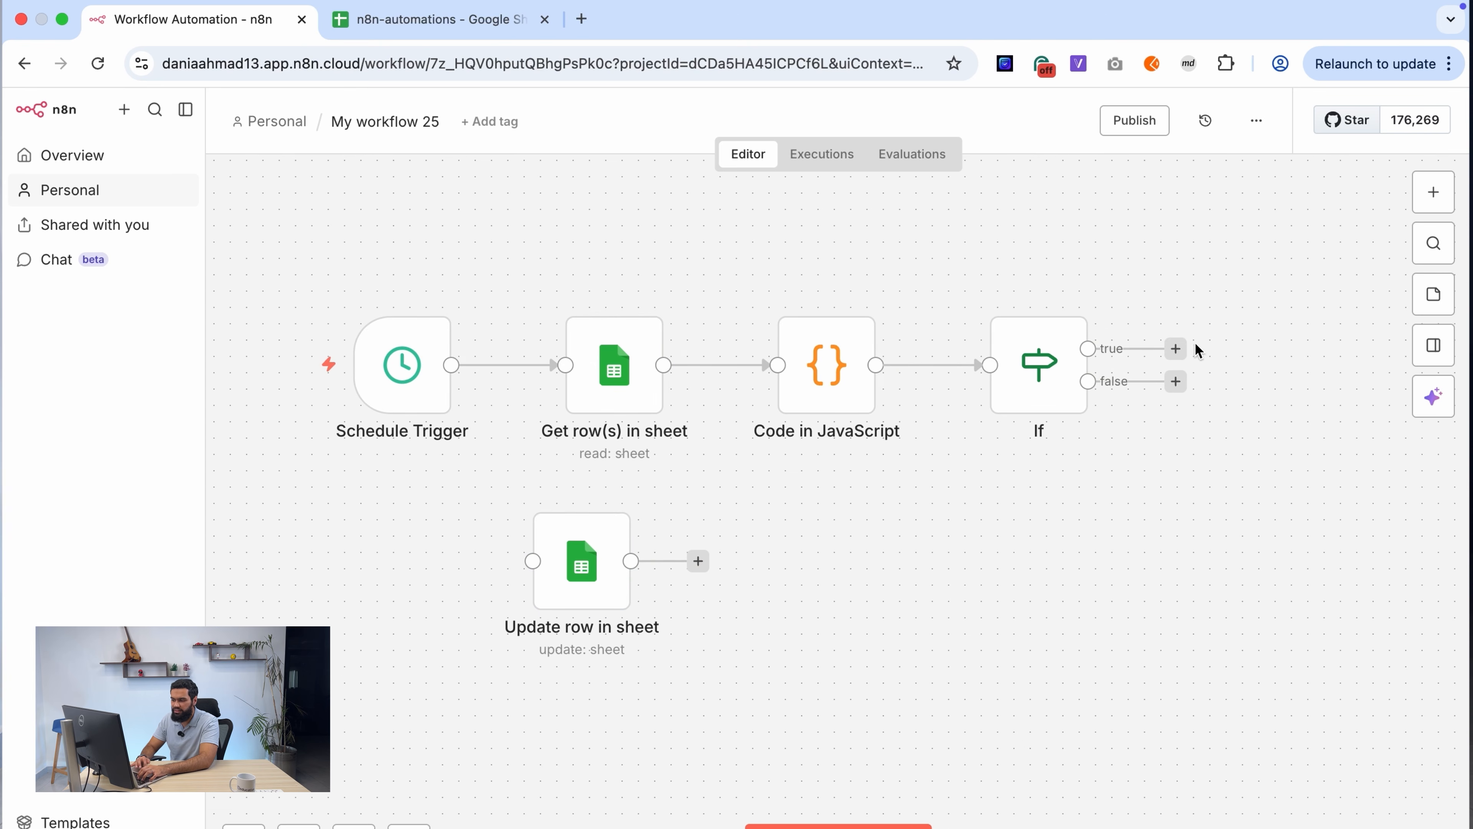
drag(597, 576, 427, 609)
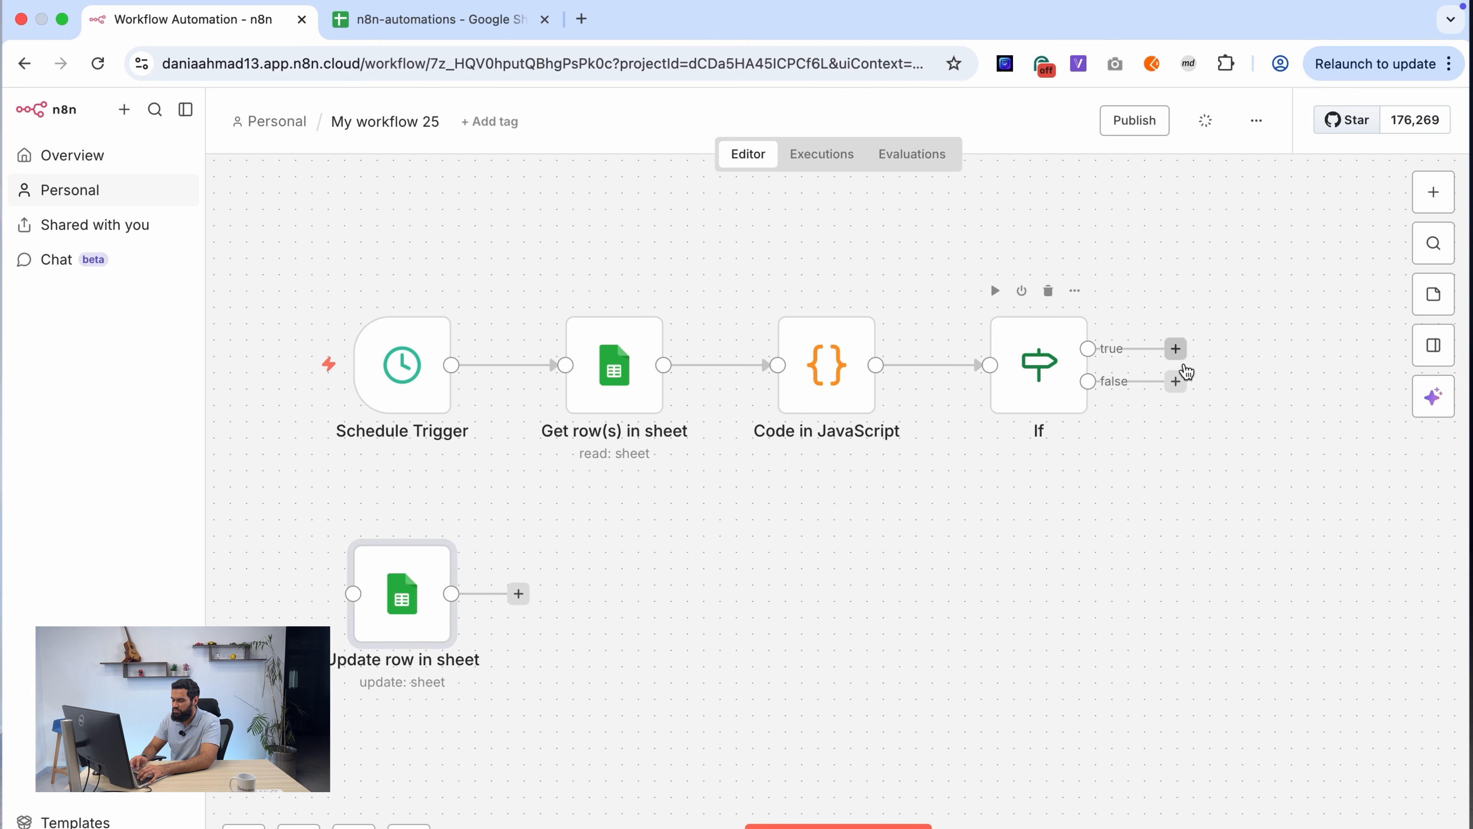
drag(1184, 367, 933, 482)
drag(641, 472, 355, 607)
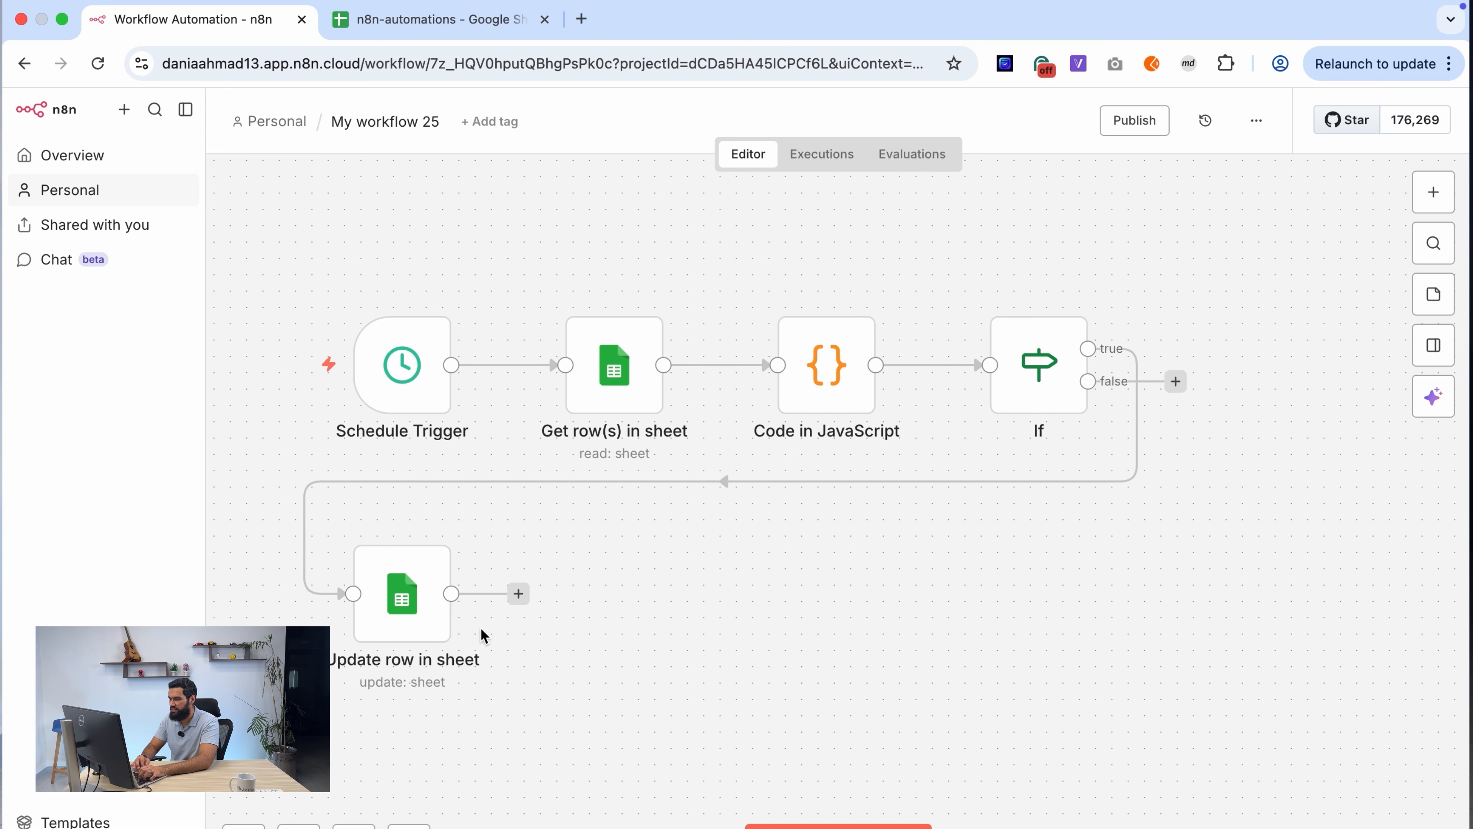
click(518, 593)
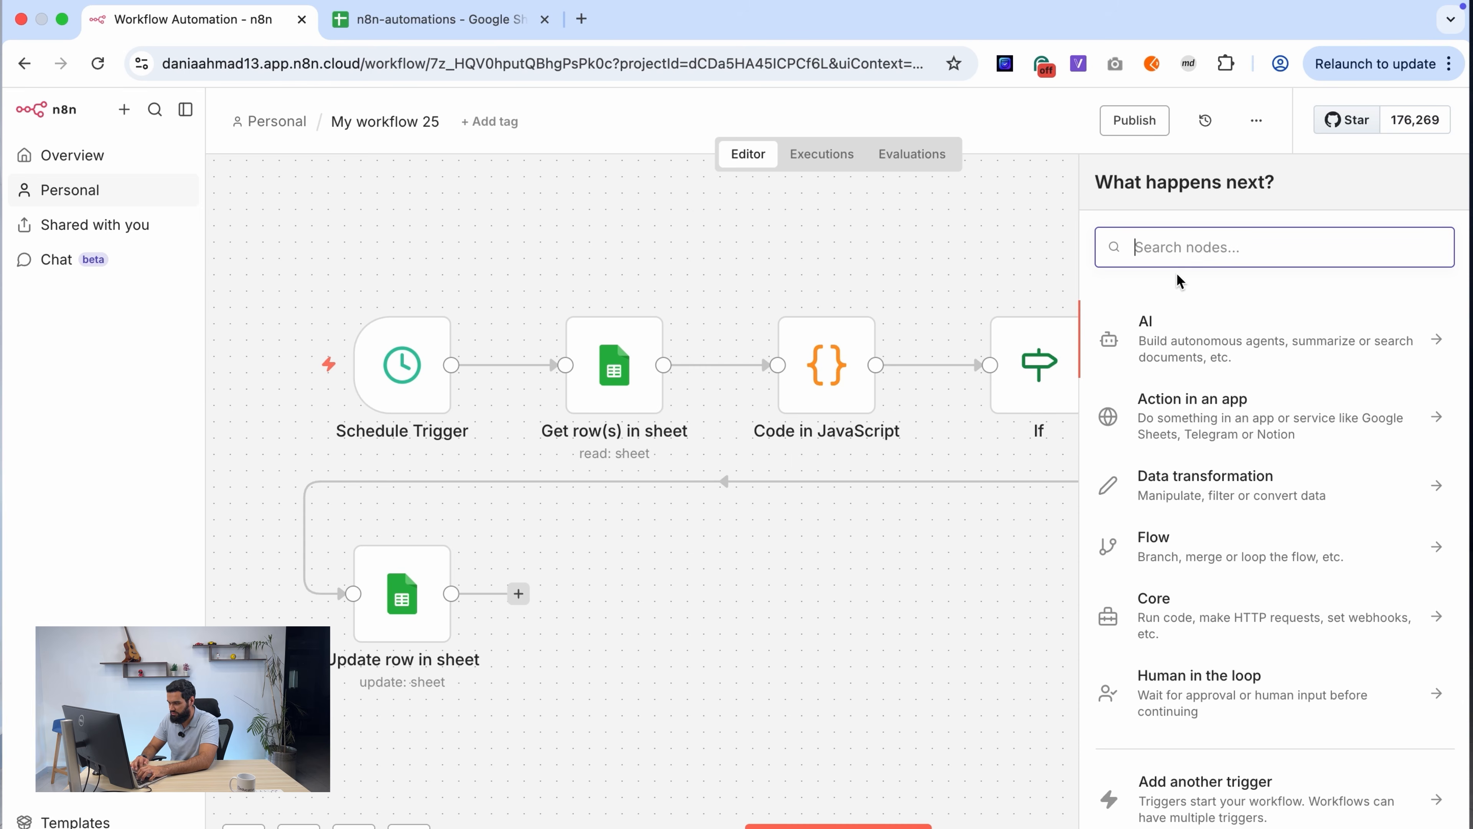
text(linked)
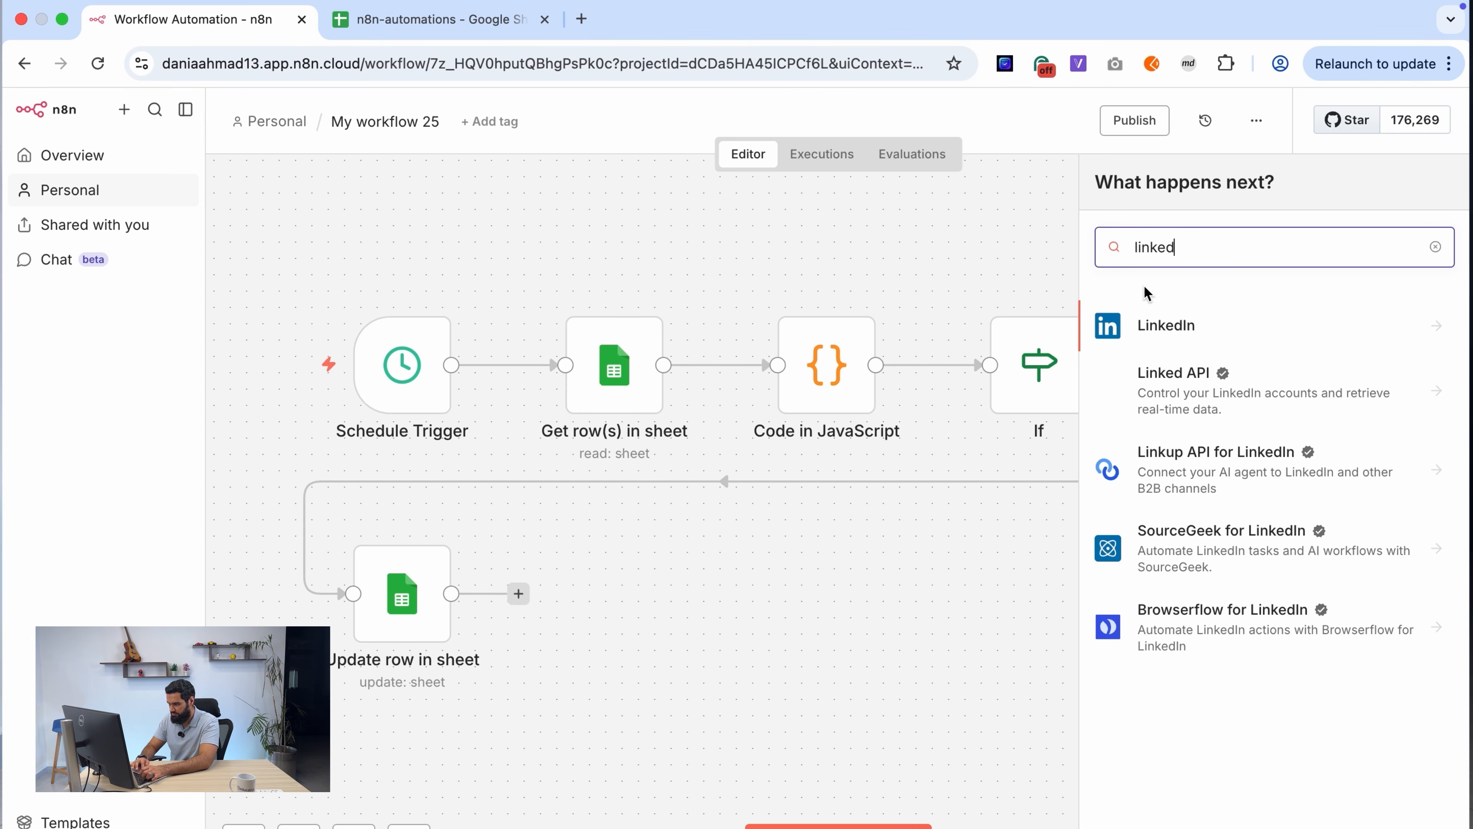
click(1263, 332)
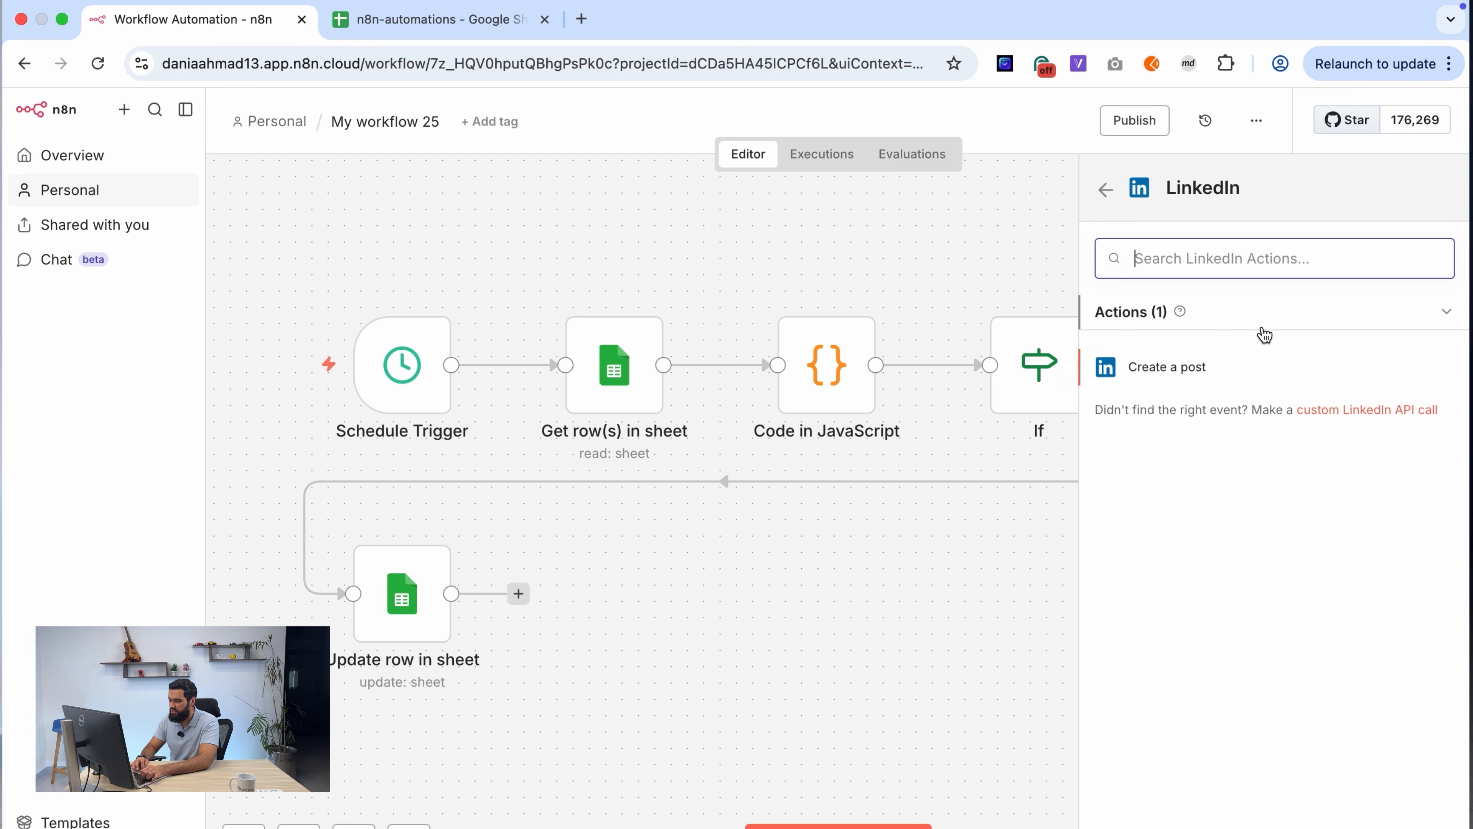
click(1240, 380)
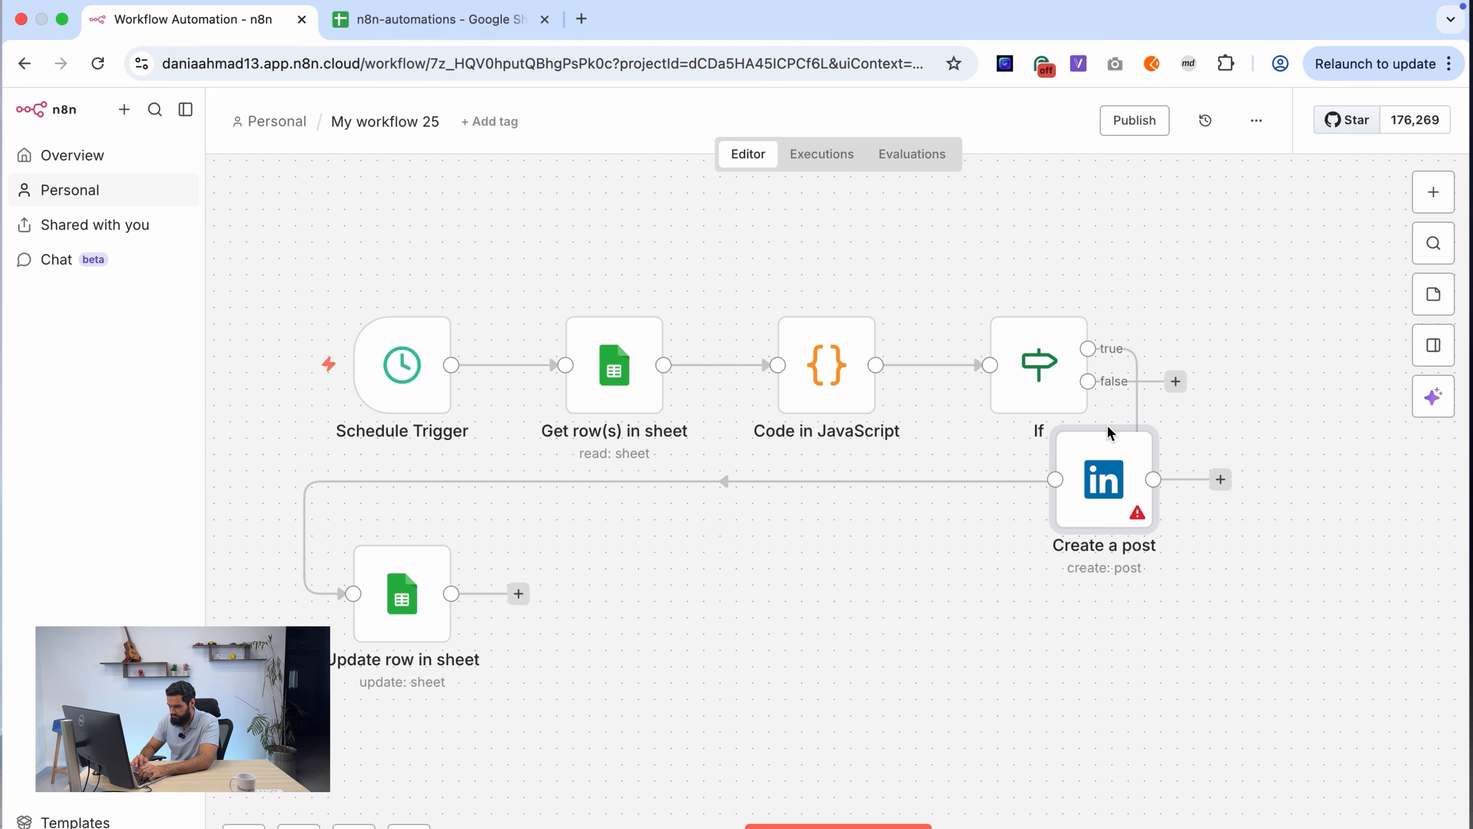
key(Escape)
click(1113, 404)
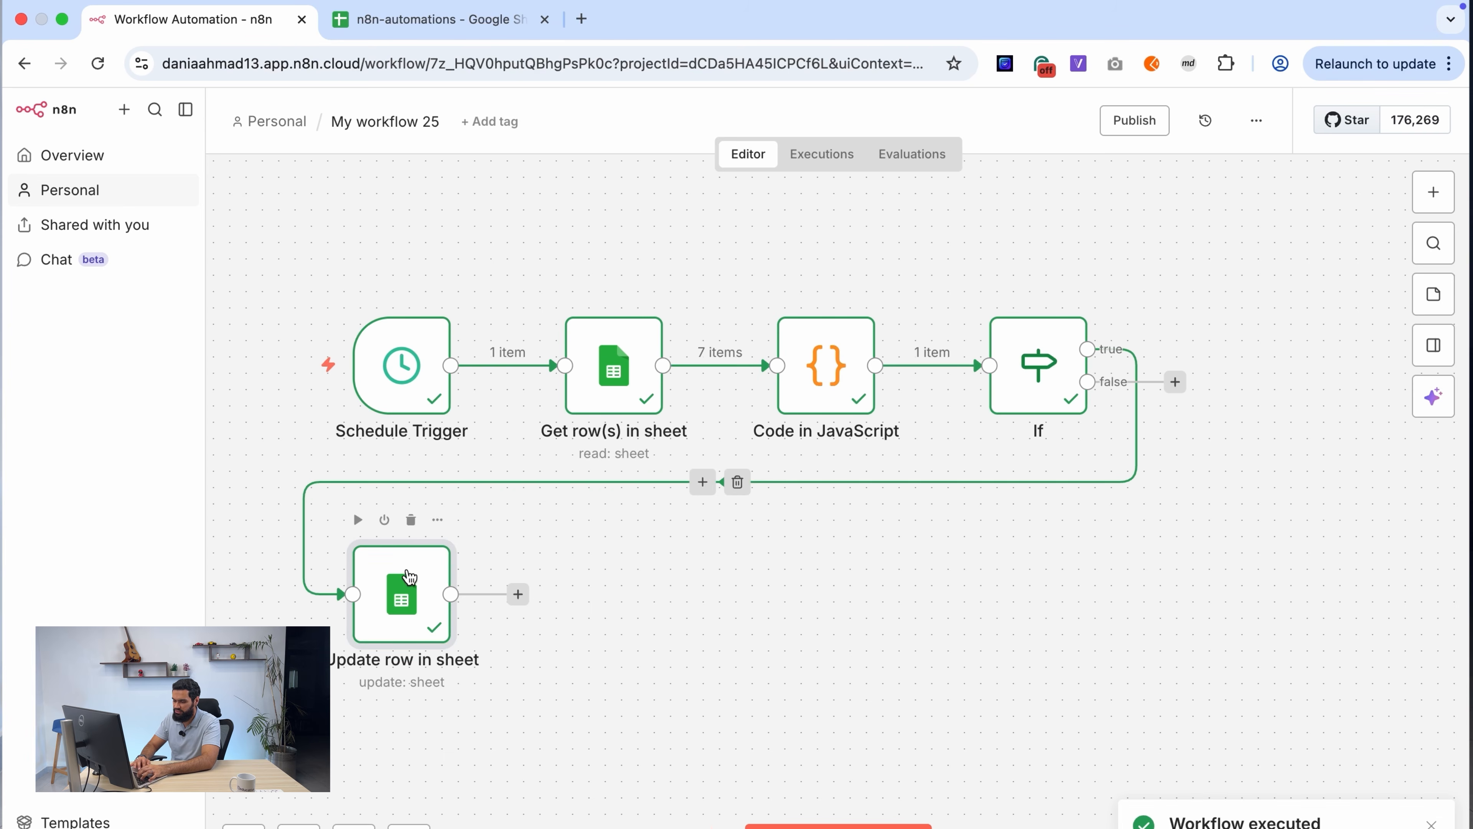
Step: Check the Update row in sheet node's data, and add a LinkedIn Create a post node after it
double_click(406, 574)
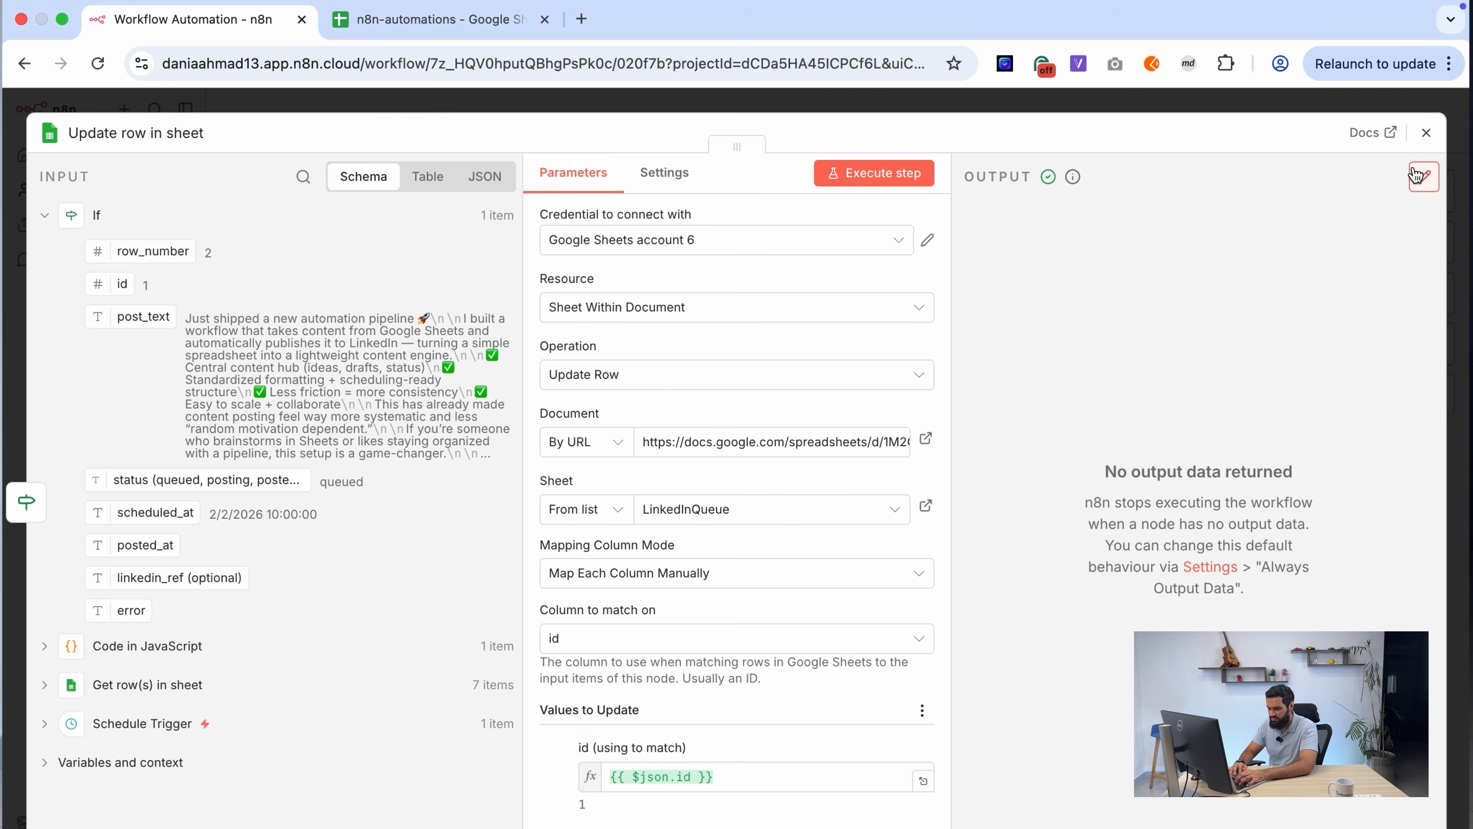
click(1427, 134)
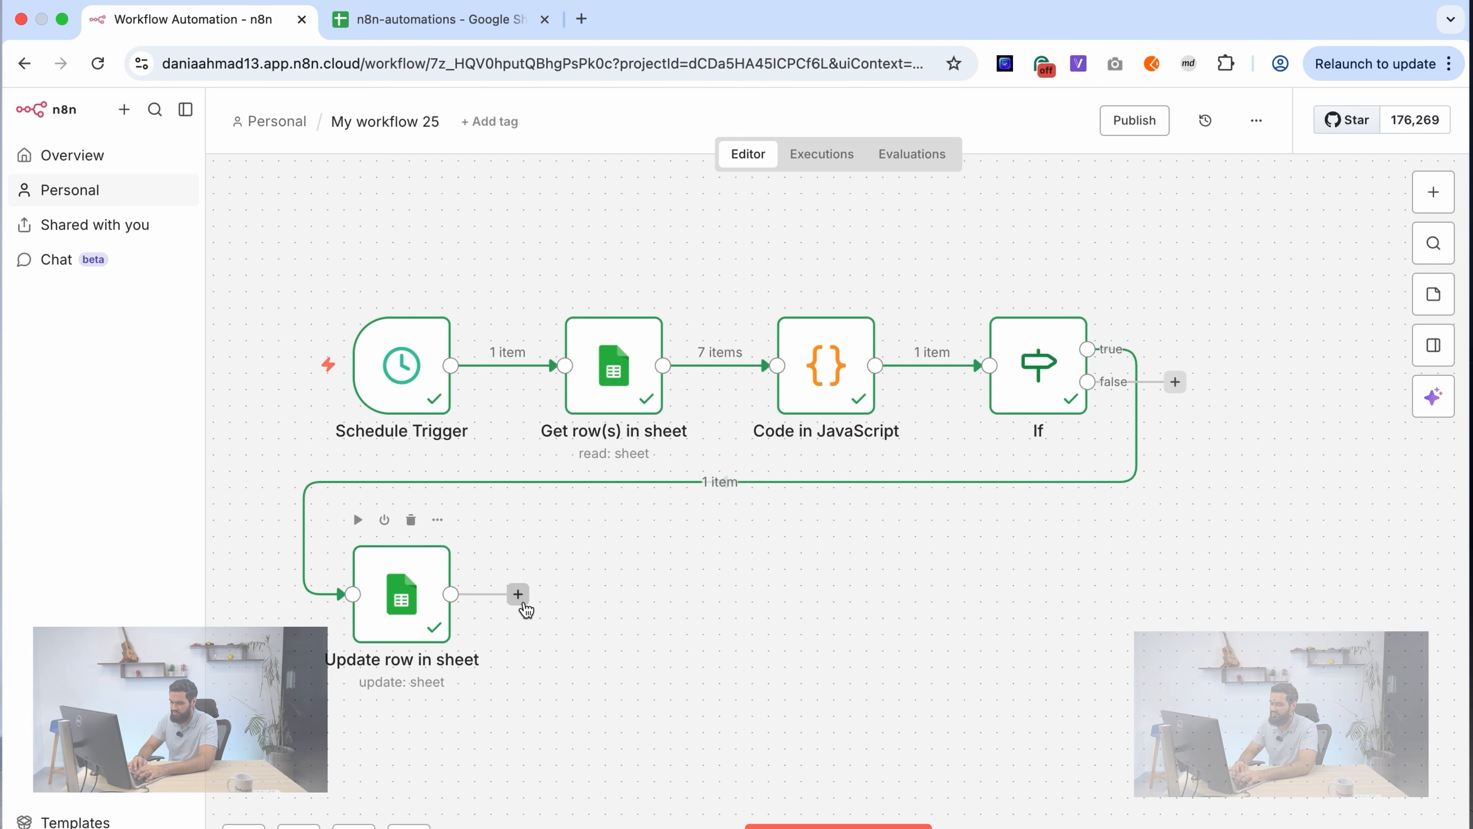
click(518, 593)
text(linked)
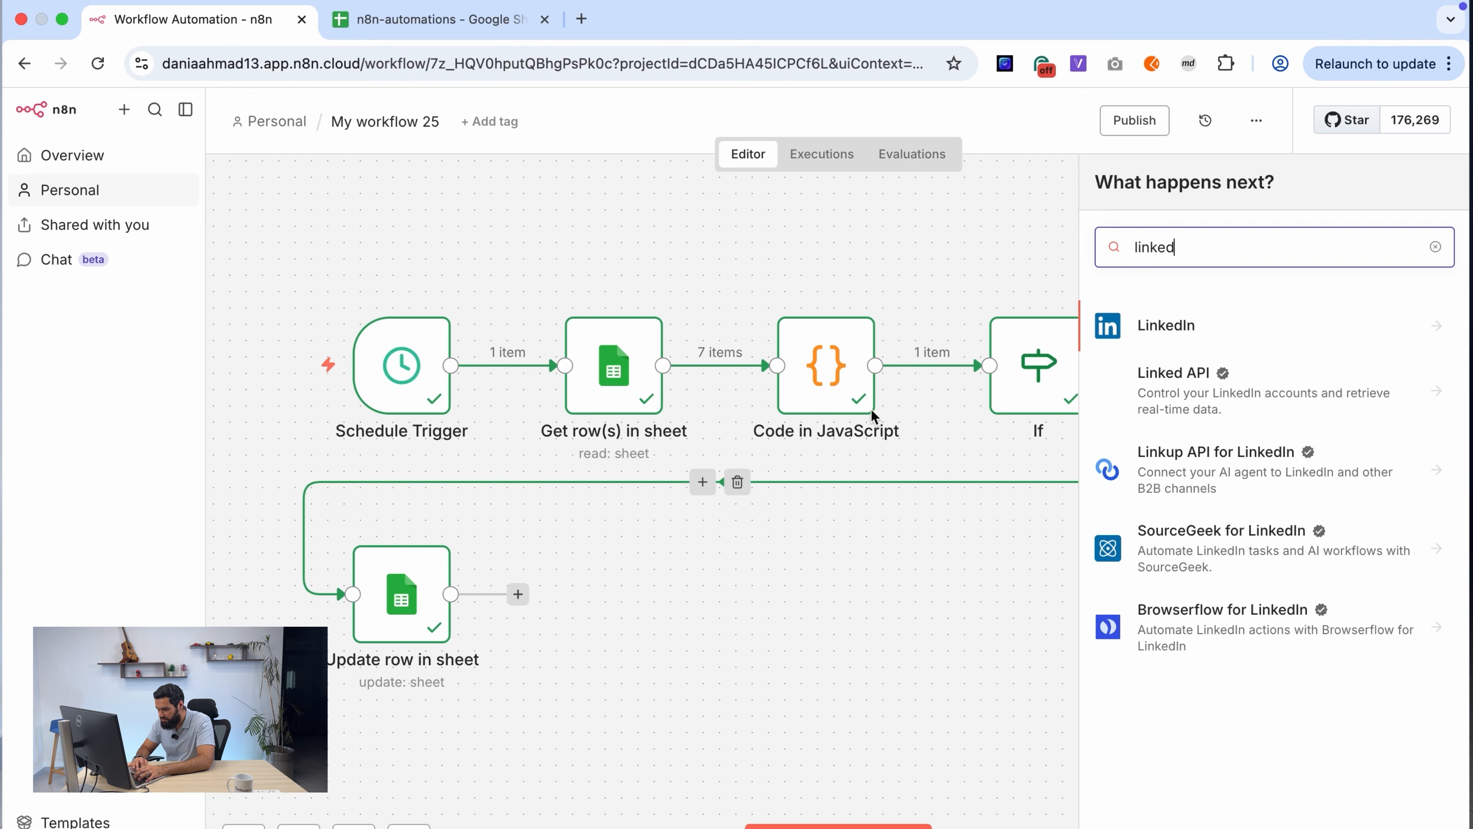
click(1165, 336)
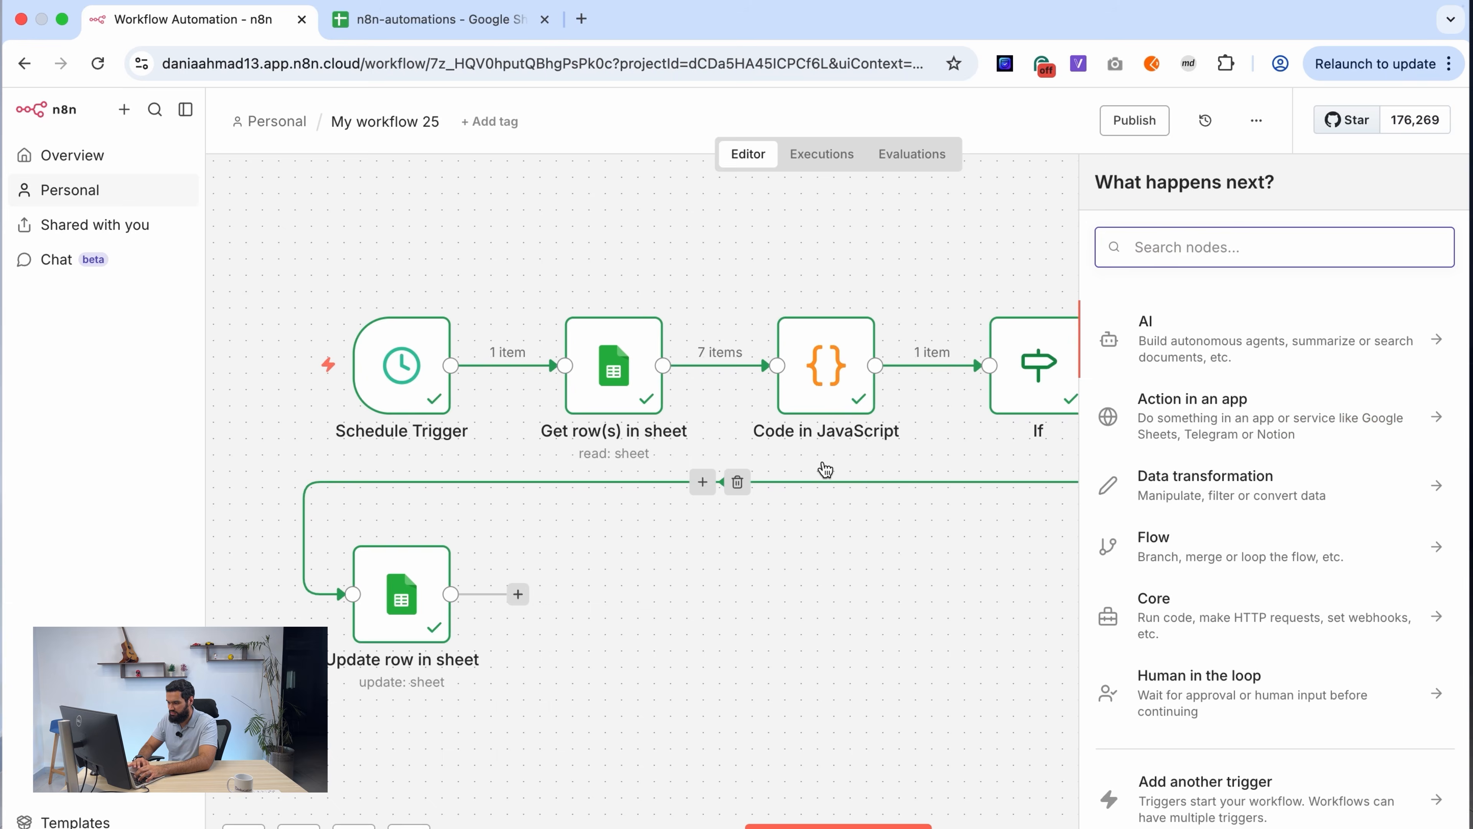
text(linked)
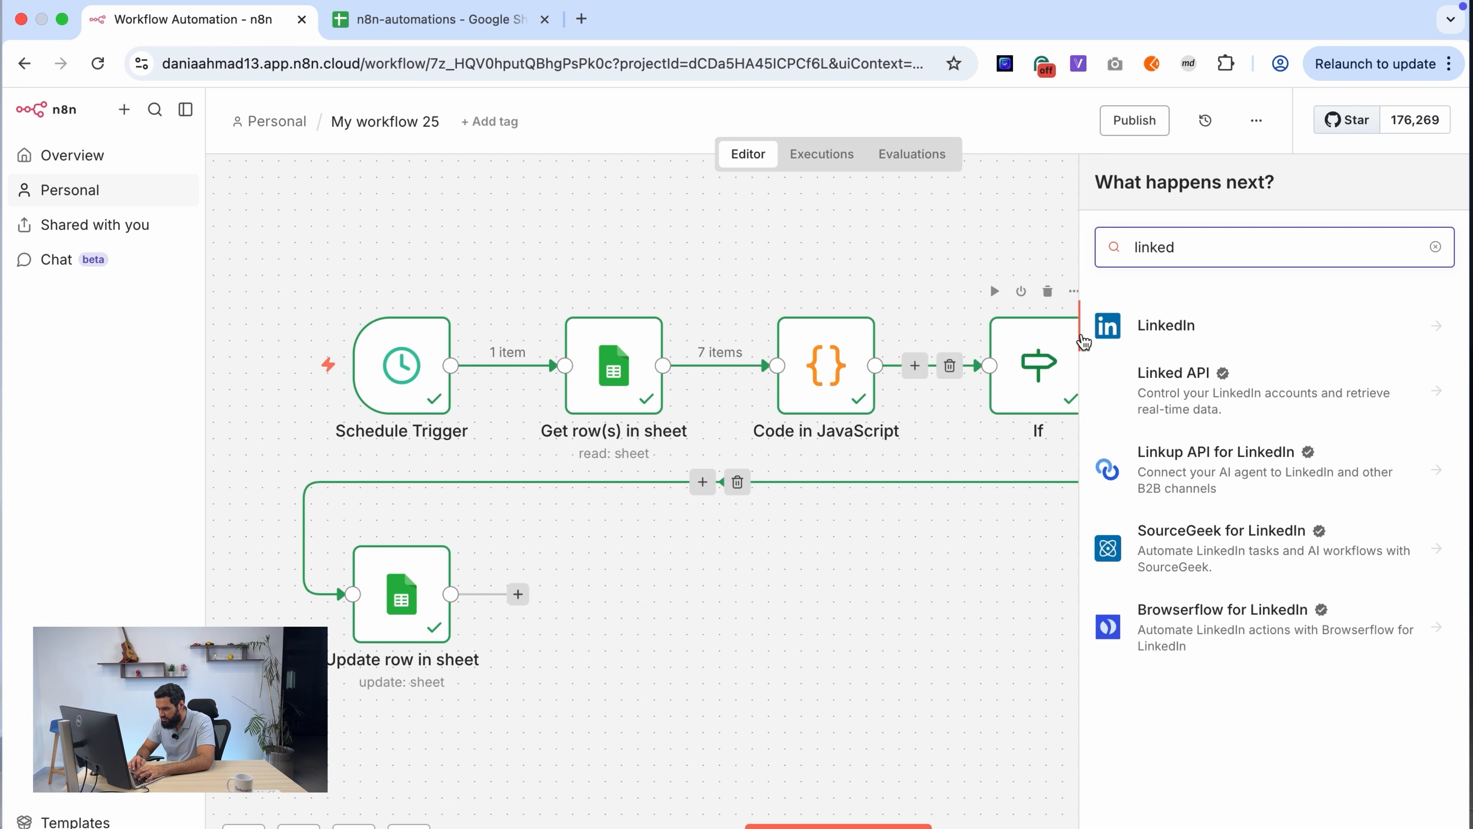
click(1166, 334)
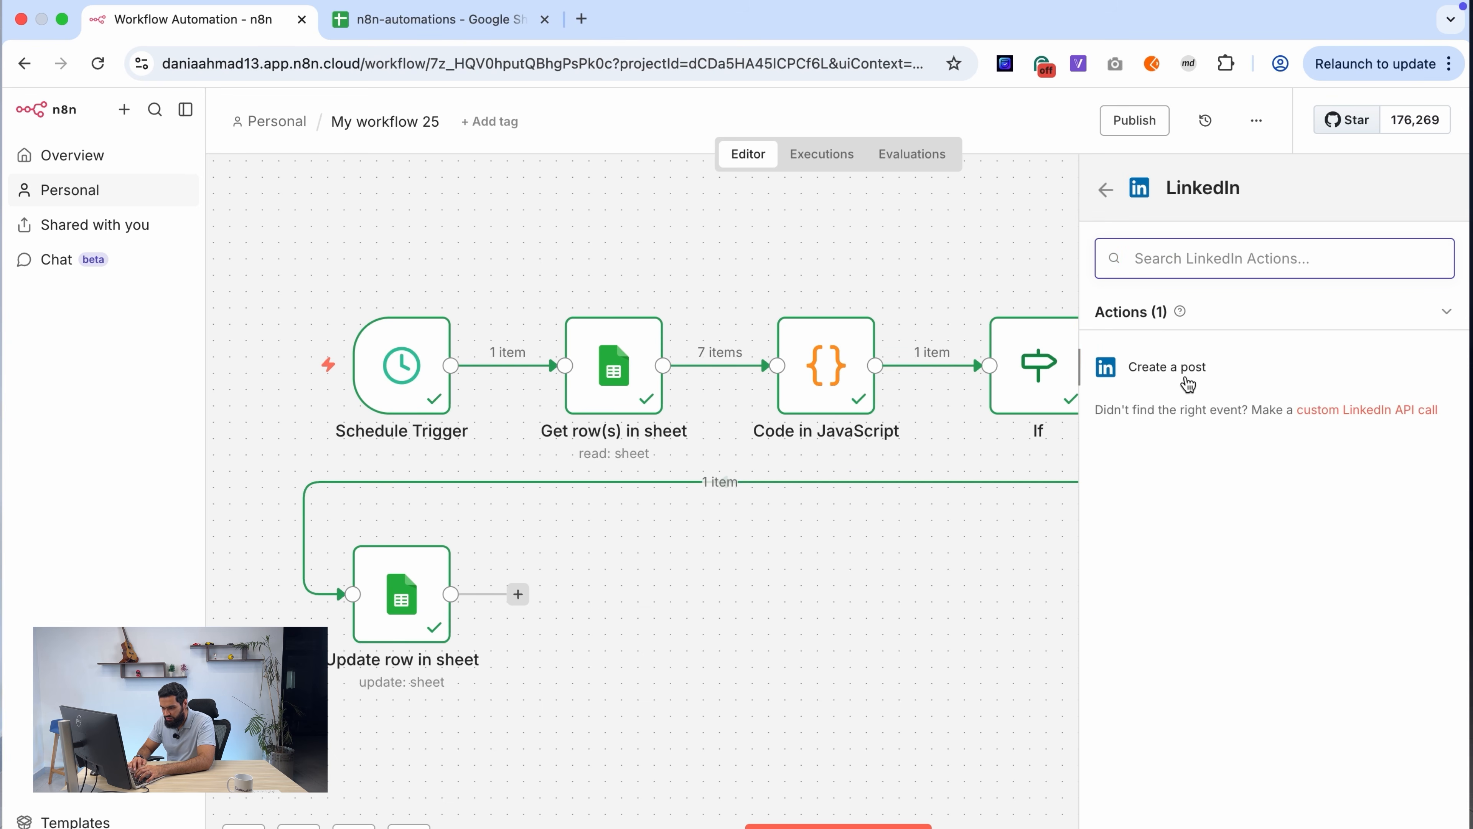
click(1166, 367)
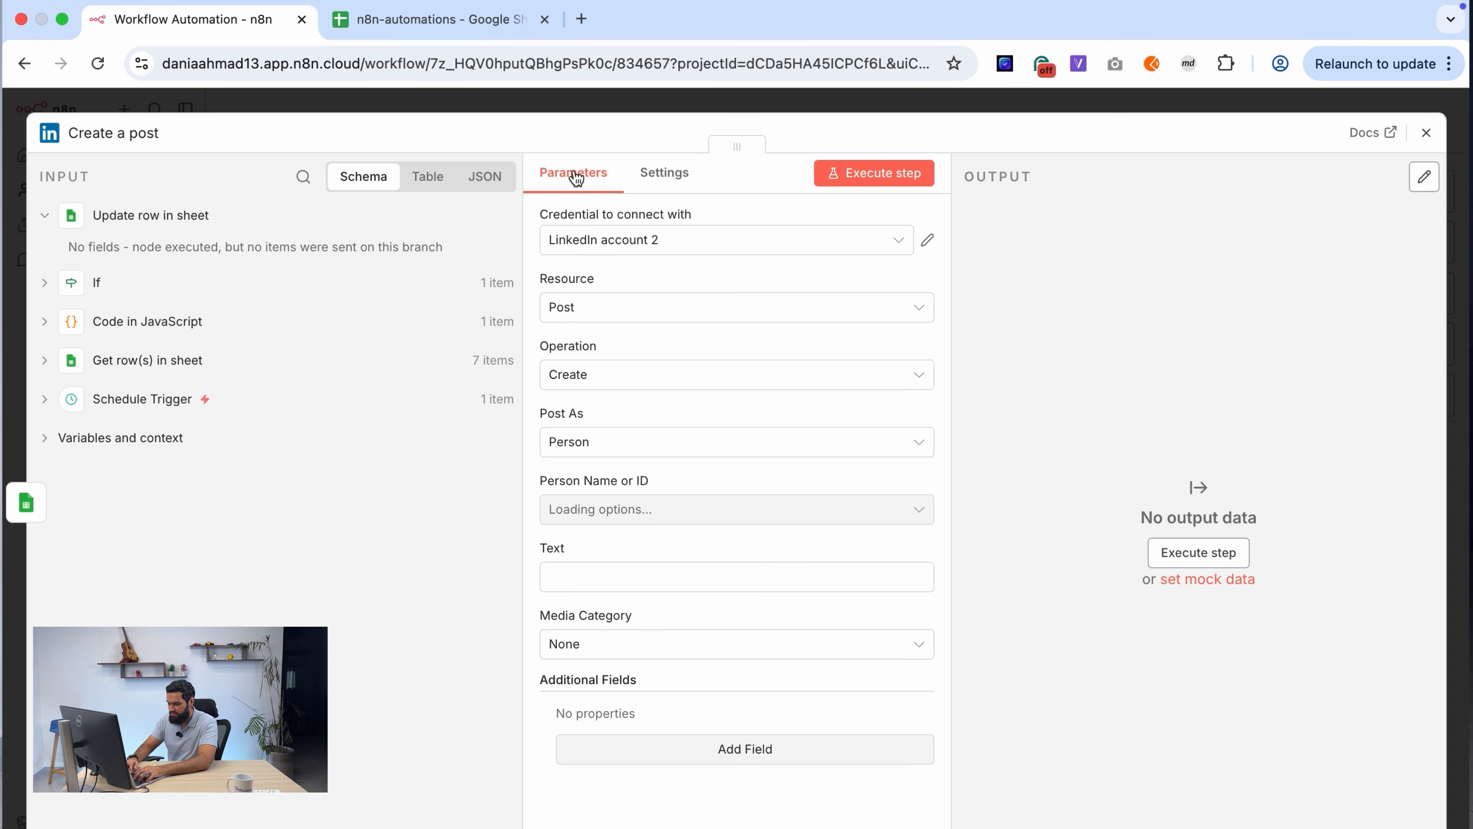
Step: Map the If node's post_text into the LinkedIn post's Text as {{ $('If').item.json.post_text }}, keeping the LinkedIn account 2 credential
click(44, 284)
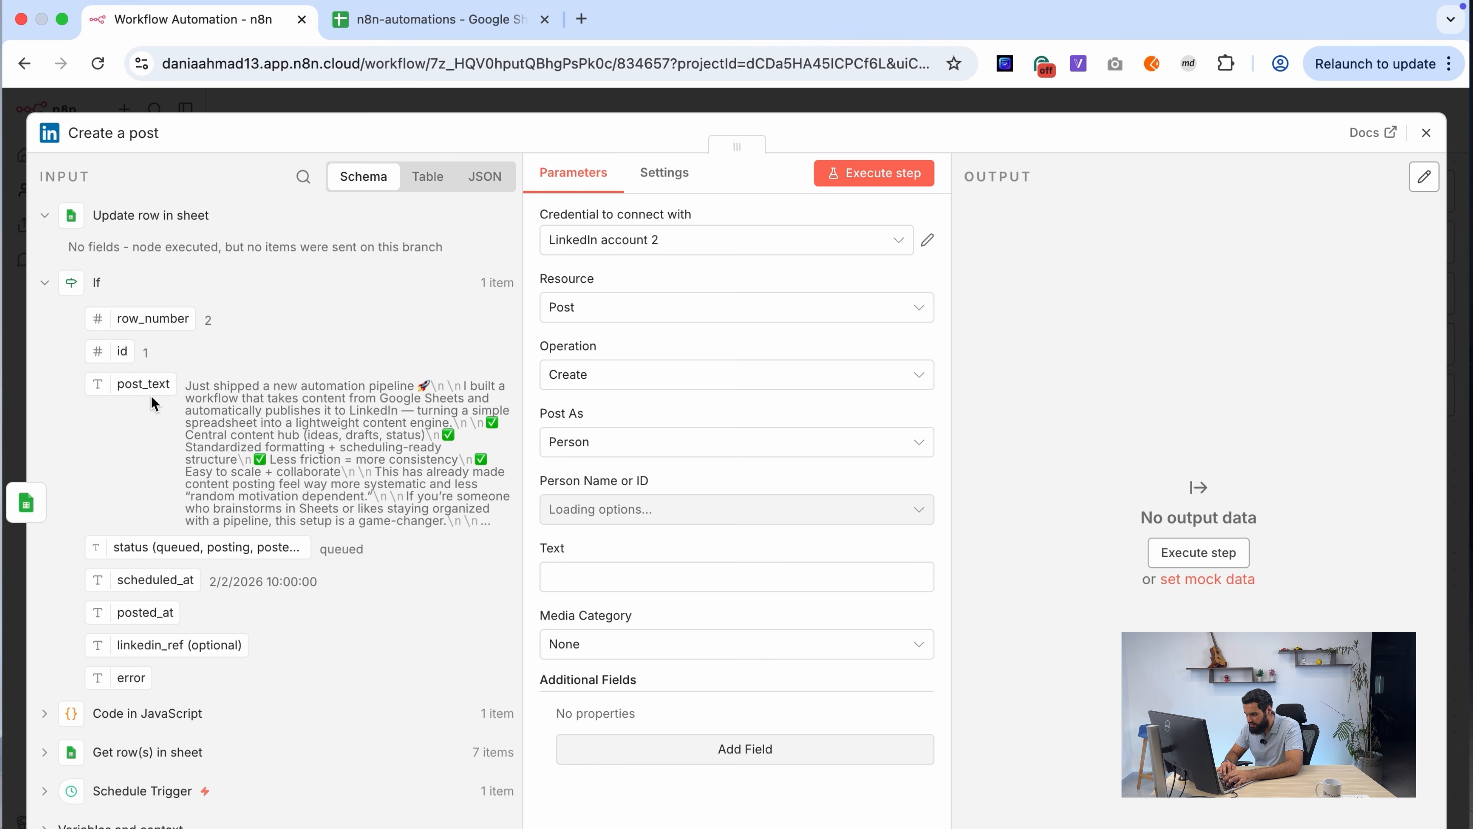
drag(143, 387, 590, 590)
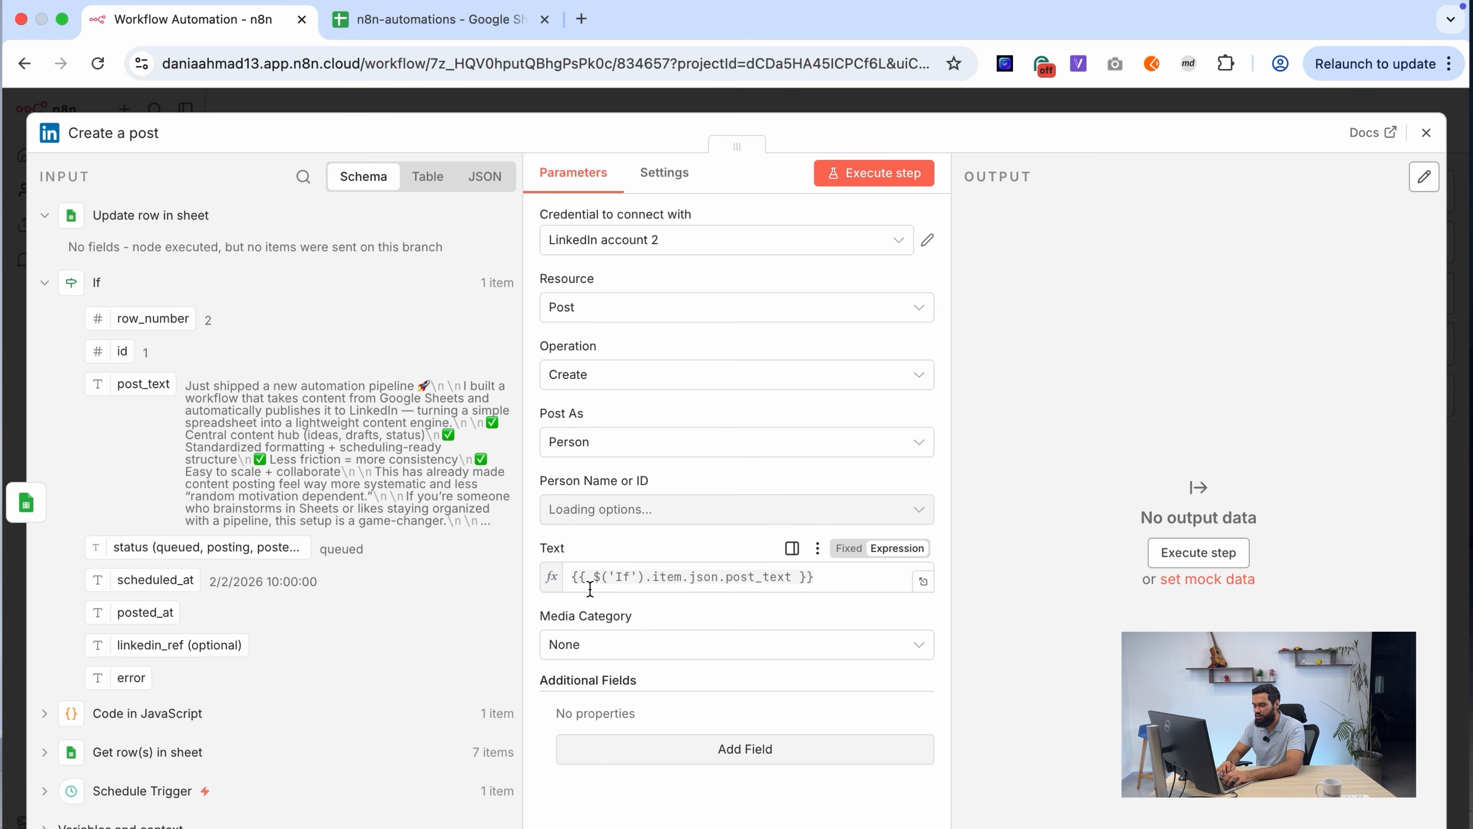
click(812, 240)
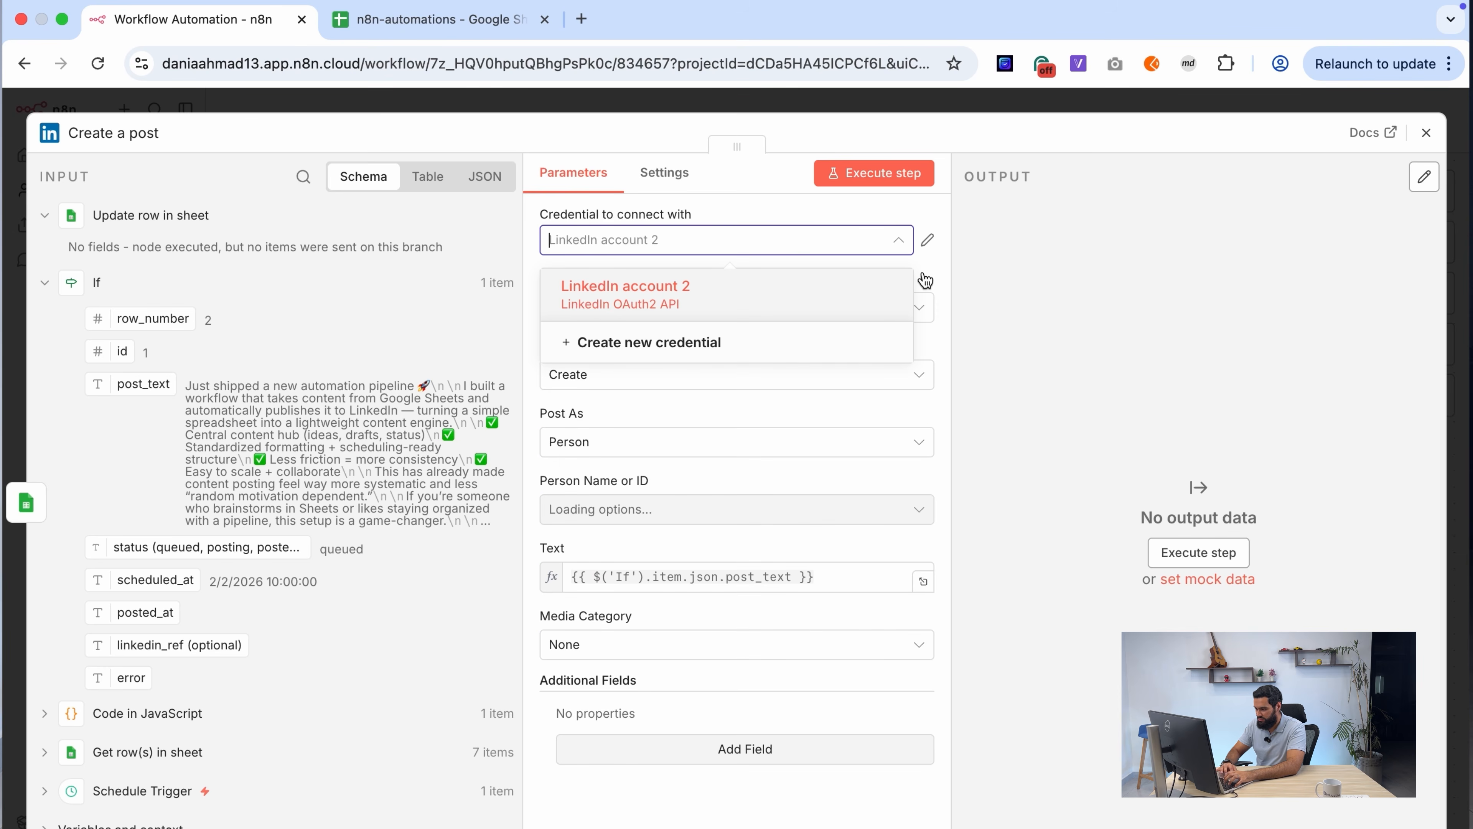
click(942, 281)
Step: Keep Post As on Person, choose the account holder as the person to post as, and return to the canvas
click(735, 450)
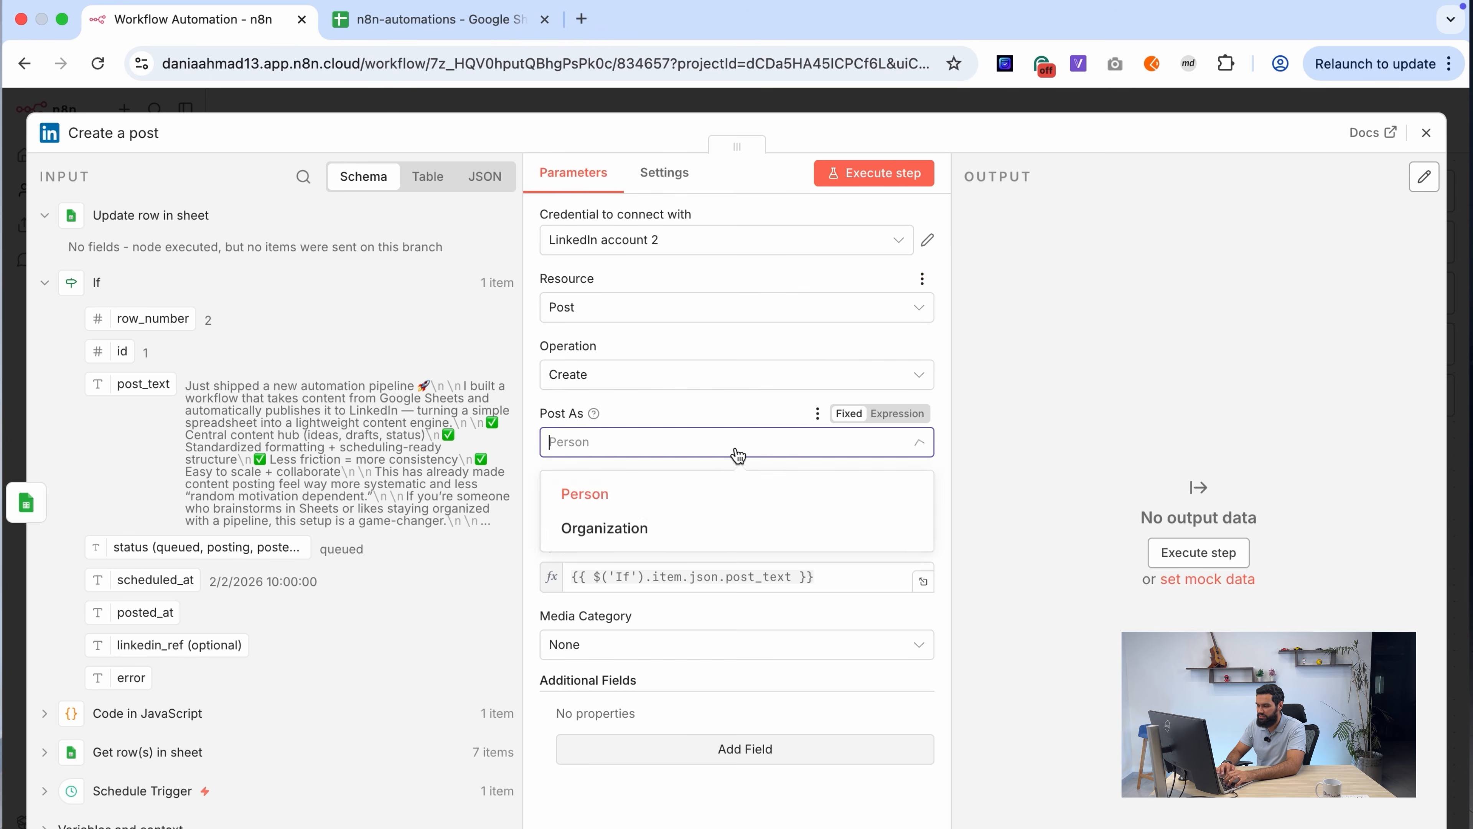
click(735, 452)
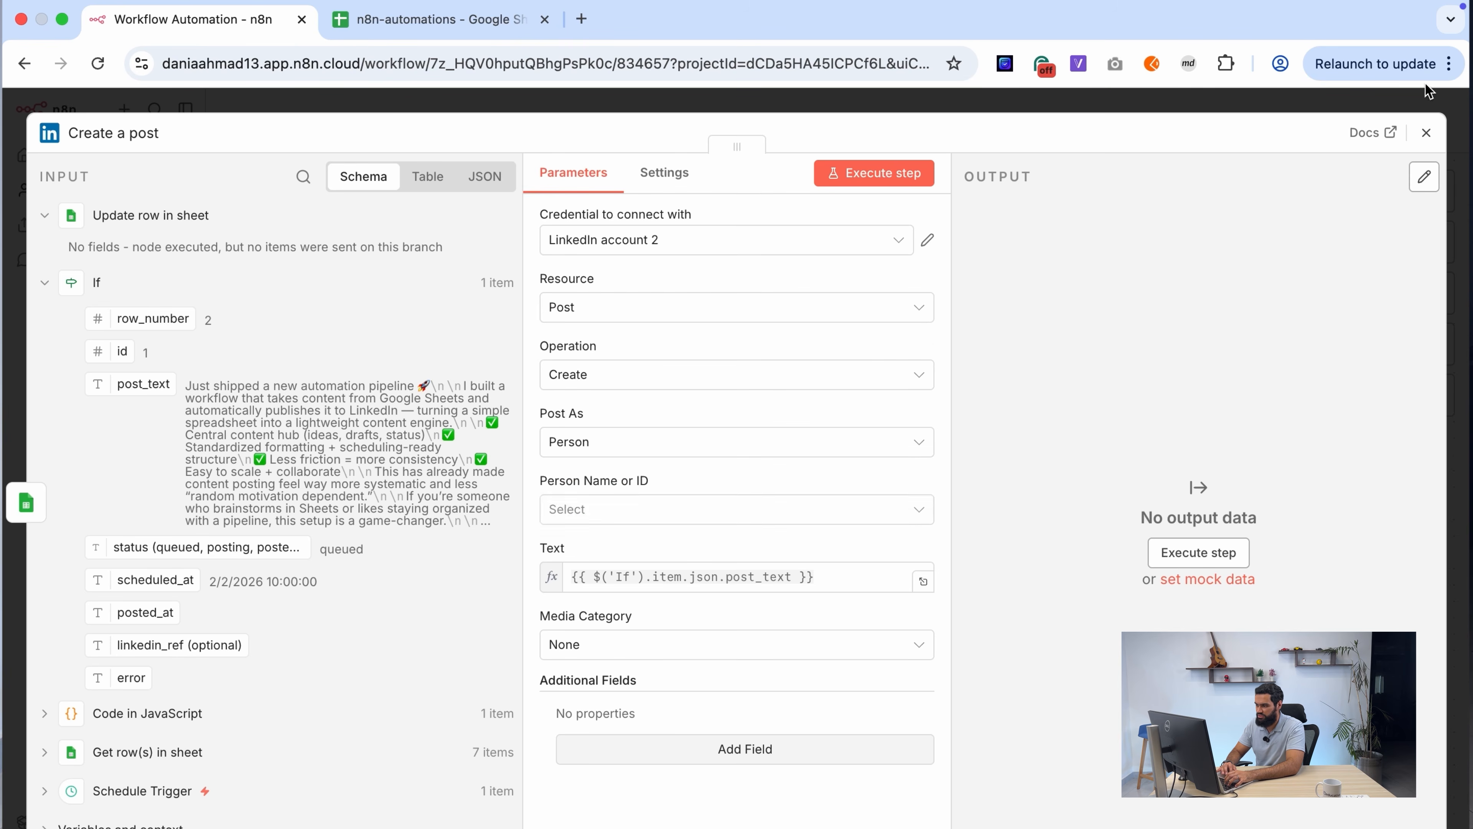
click(740, 512)
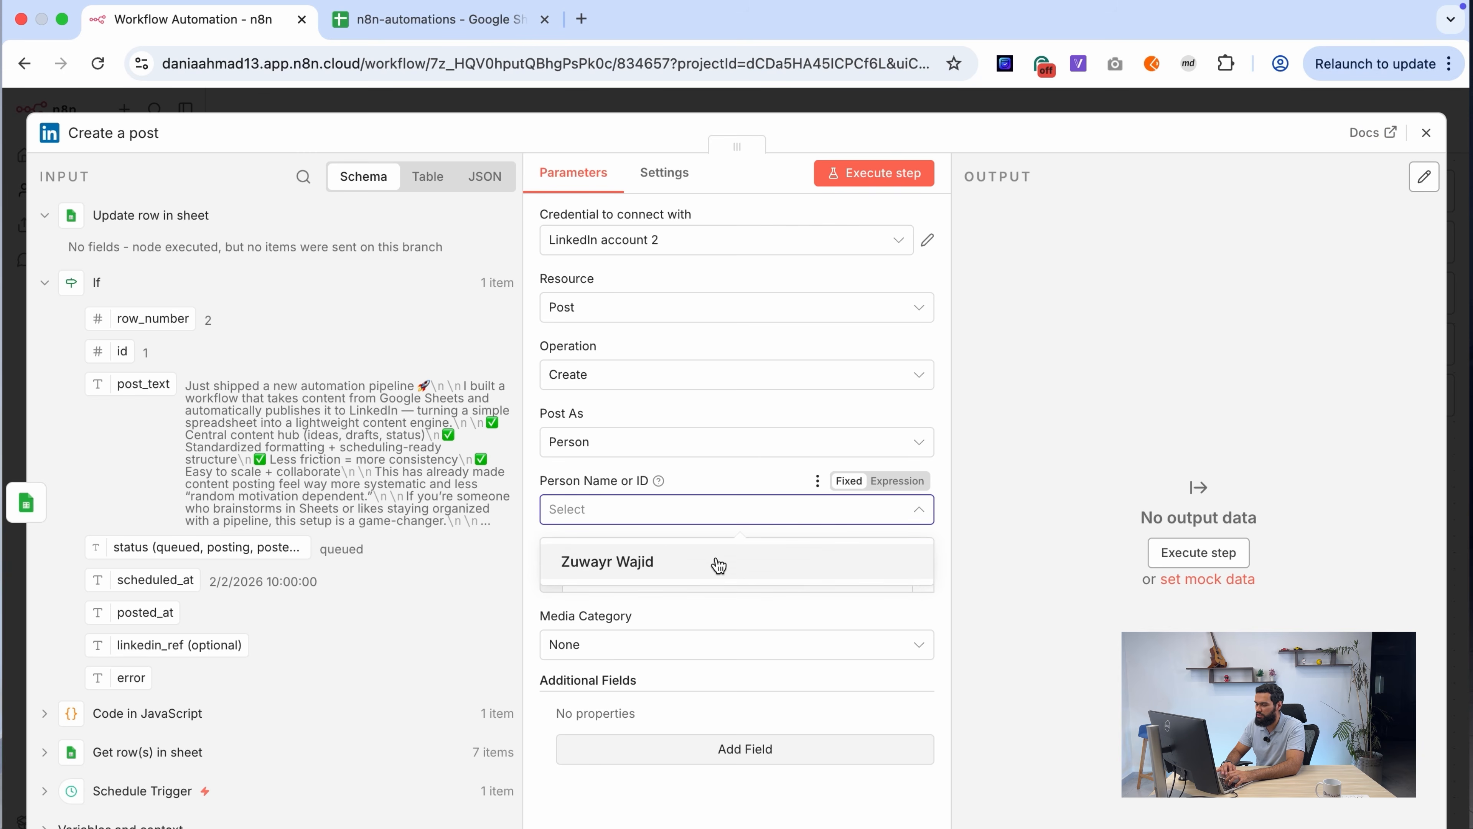
click(717, 567)
key(Escape)
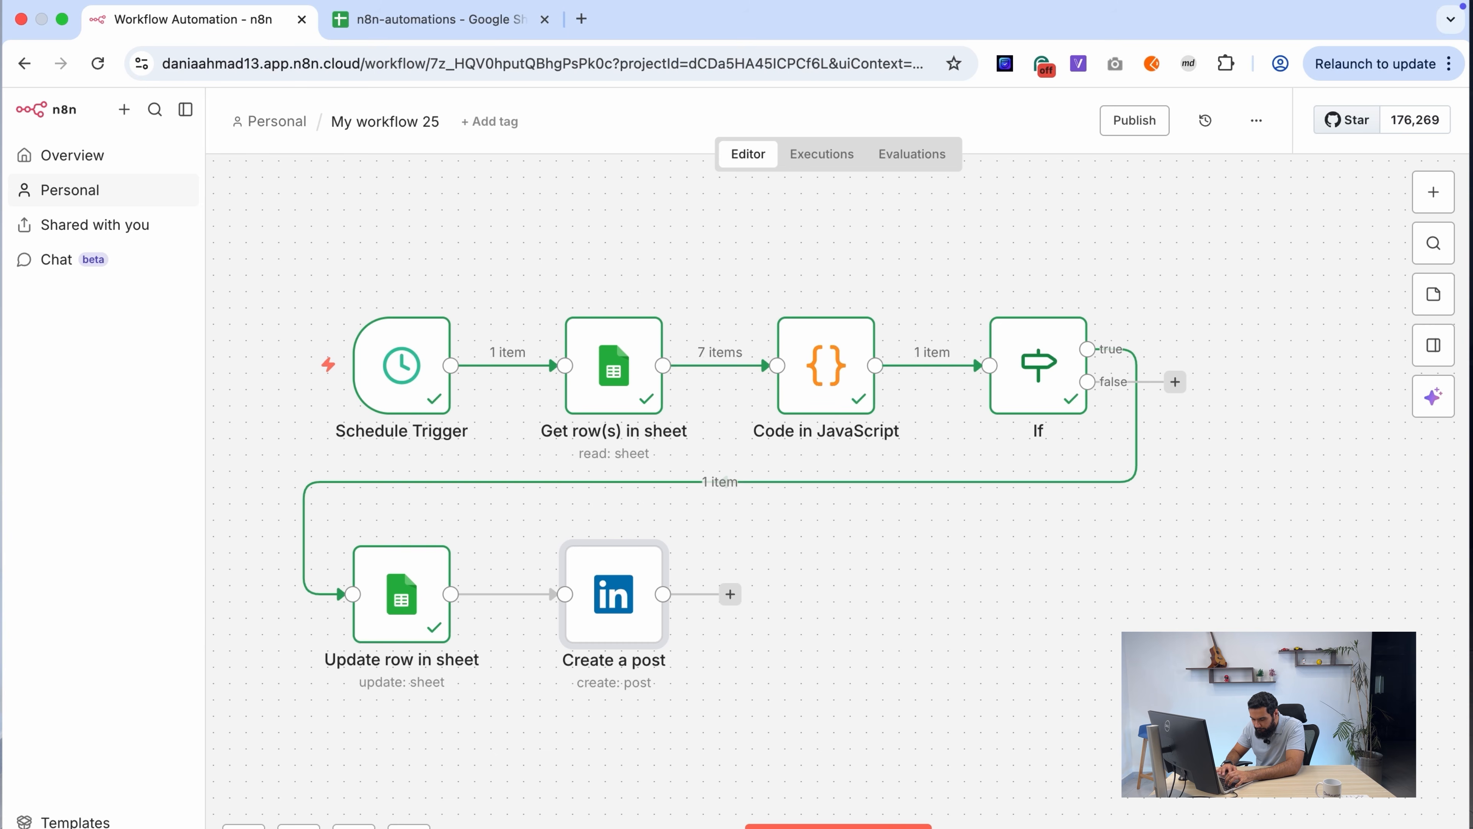
key(super+Tab)
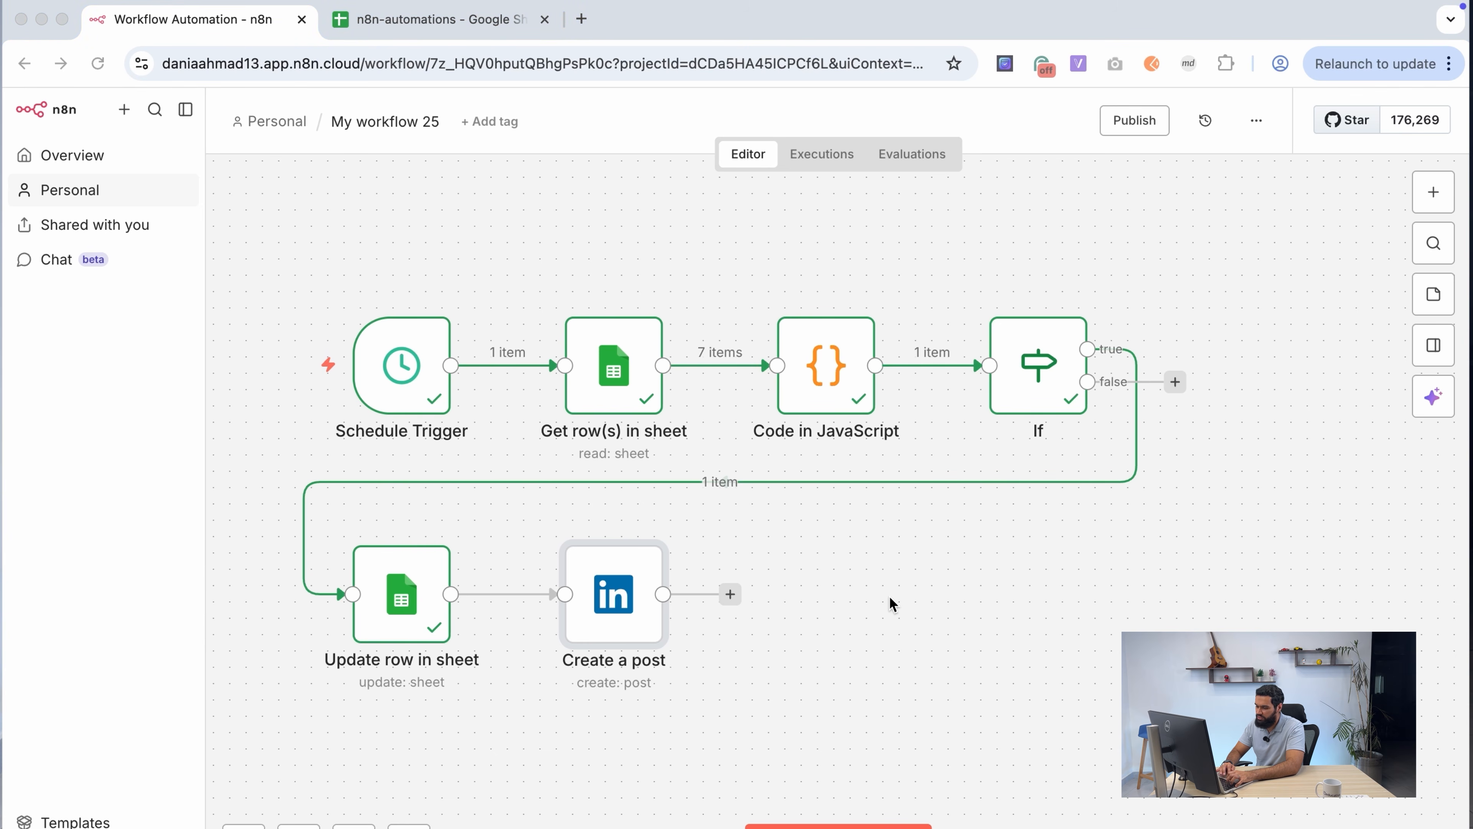
Step: Add an If node after Create a post with the condition that the string {{ $json.urn }} is not empty, and return to the canvas
click(730, 593)
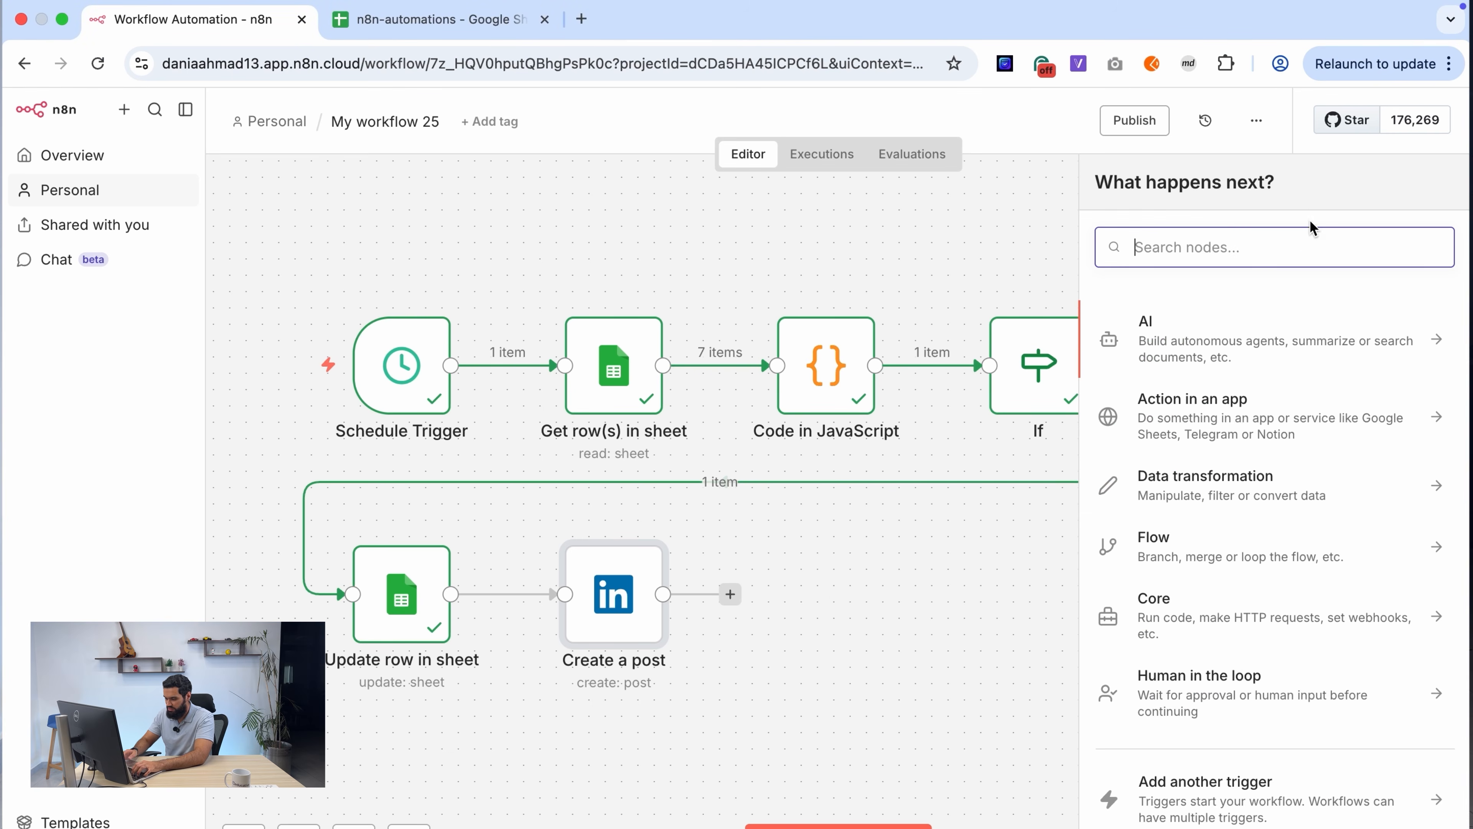
text(if)
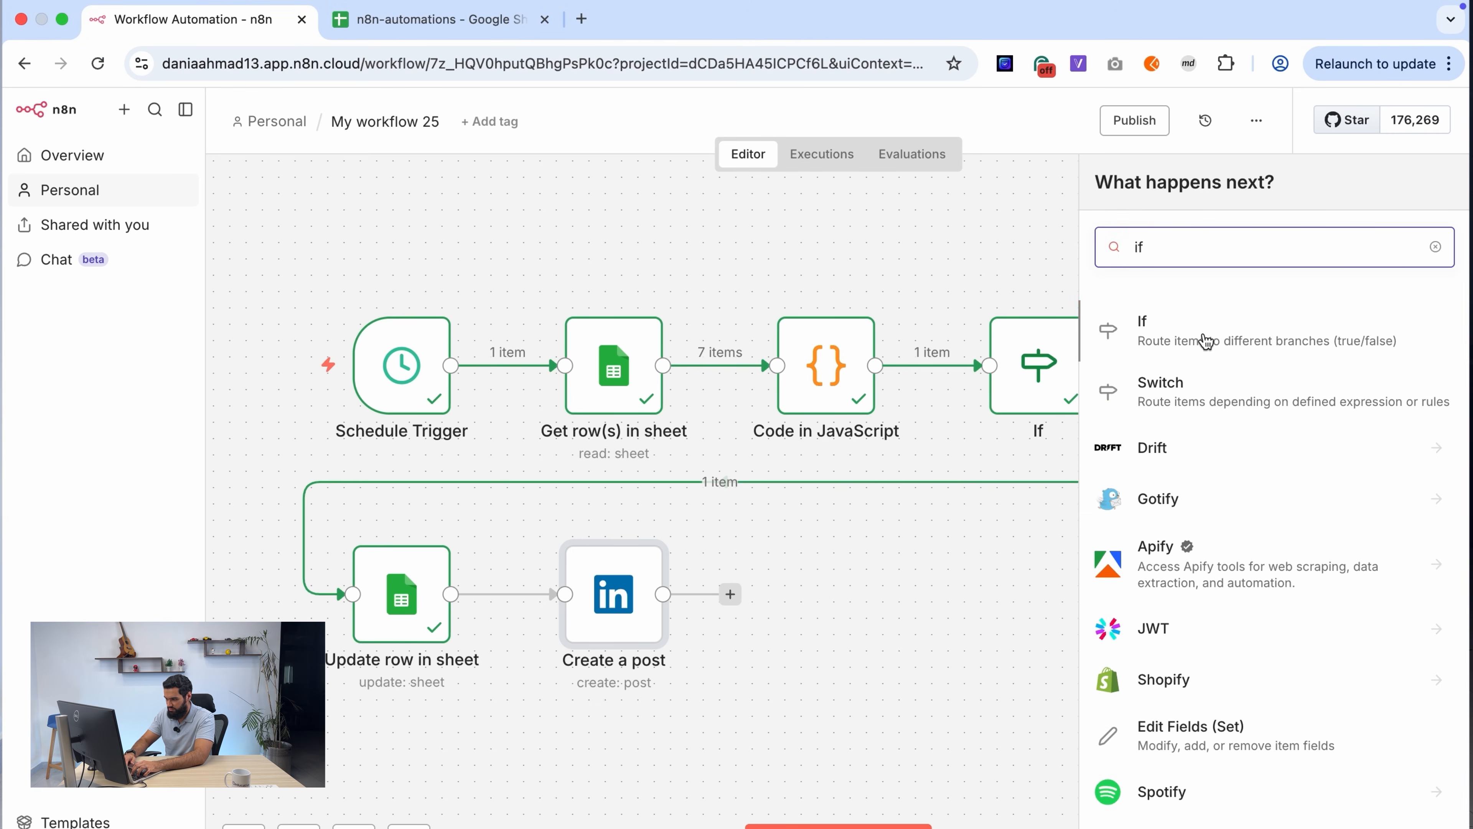
click(1205, 341)
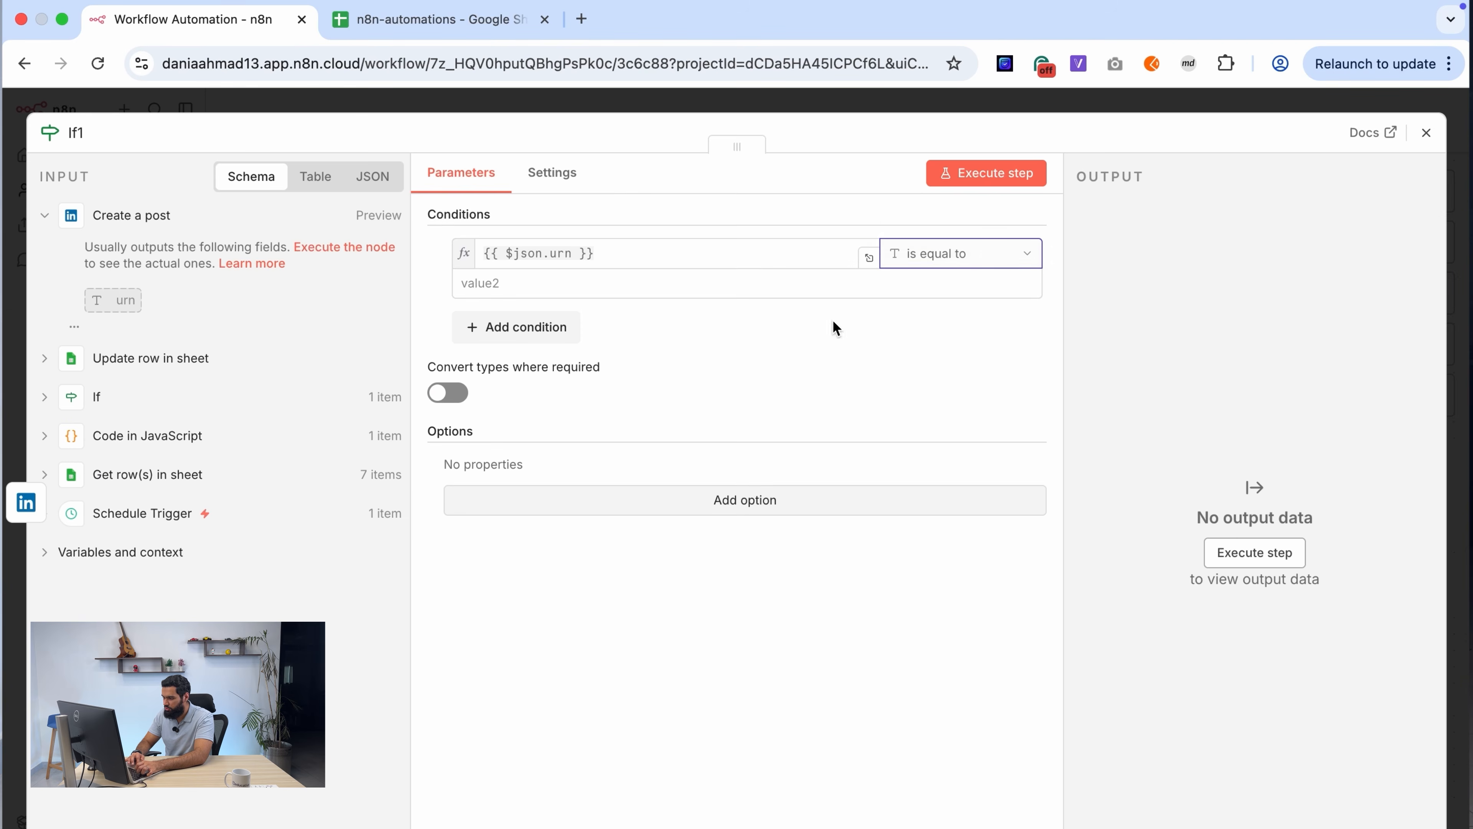
click(997, 257)
mouse_move(1002, 297)
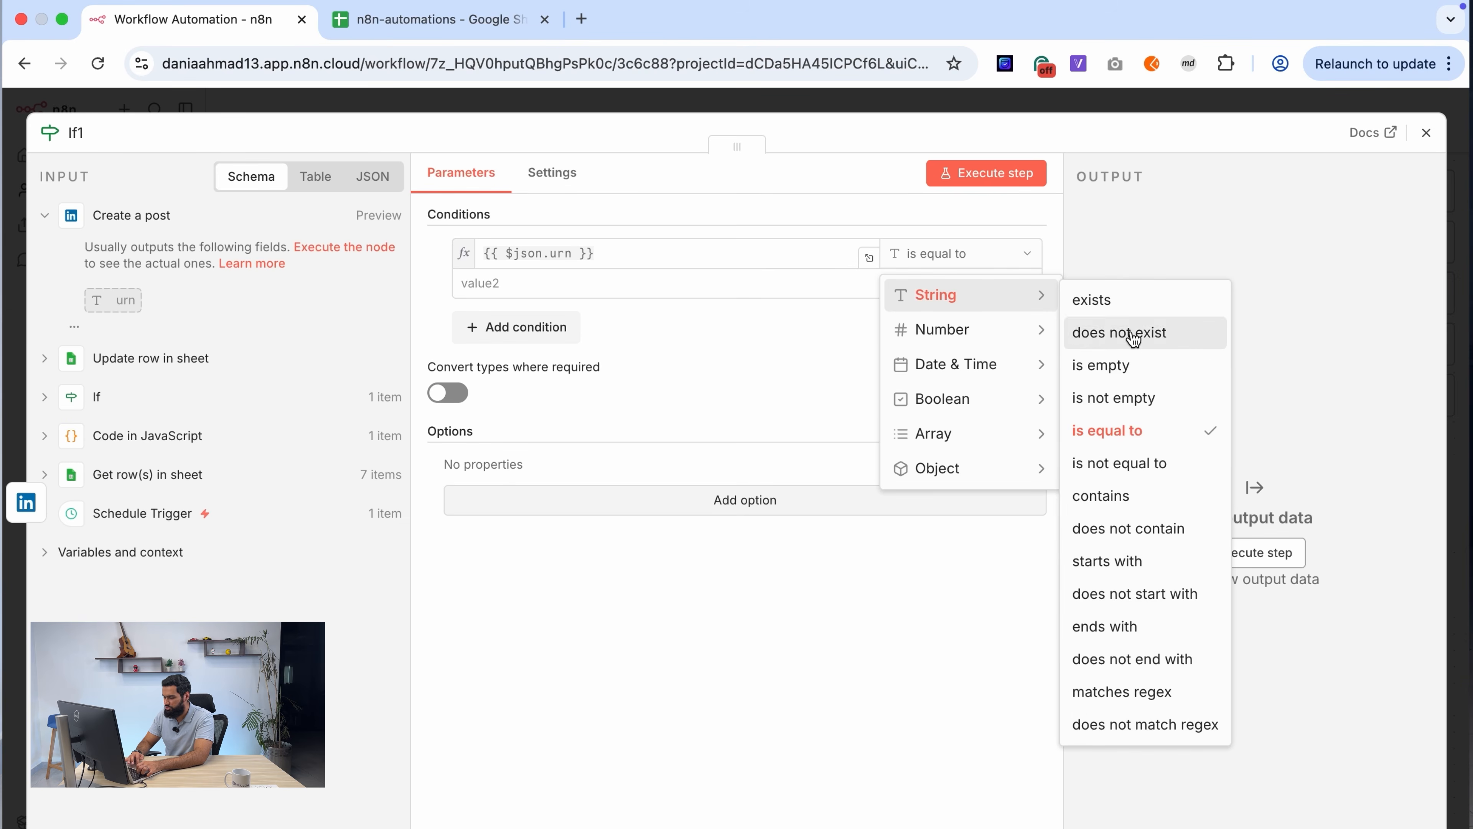
click(1124, 399)
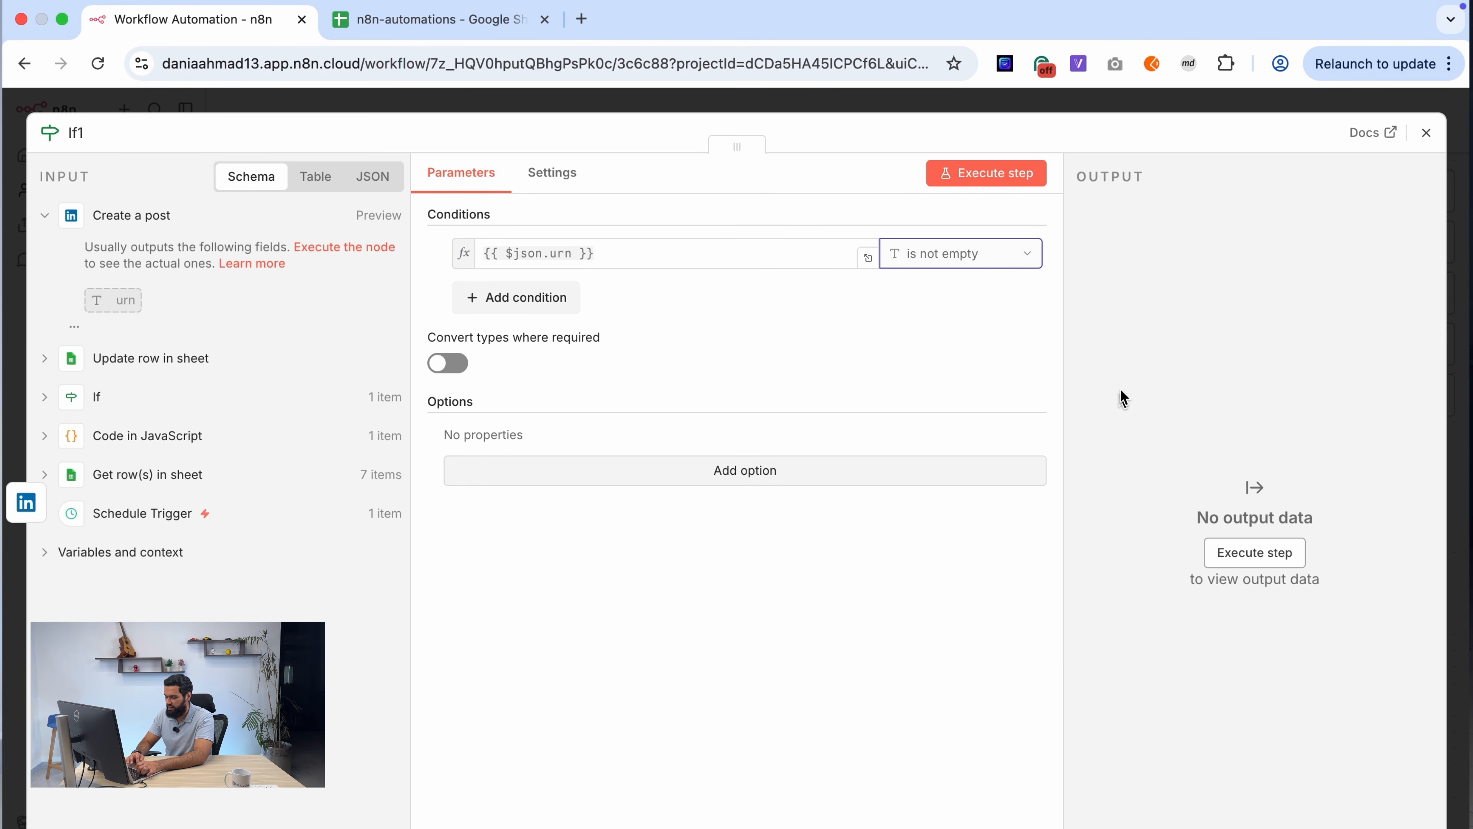
click(1427, 133)
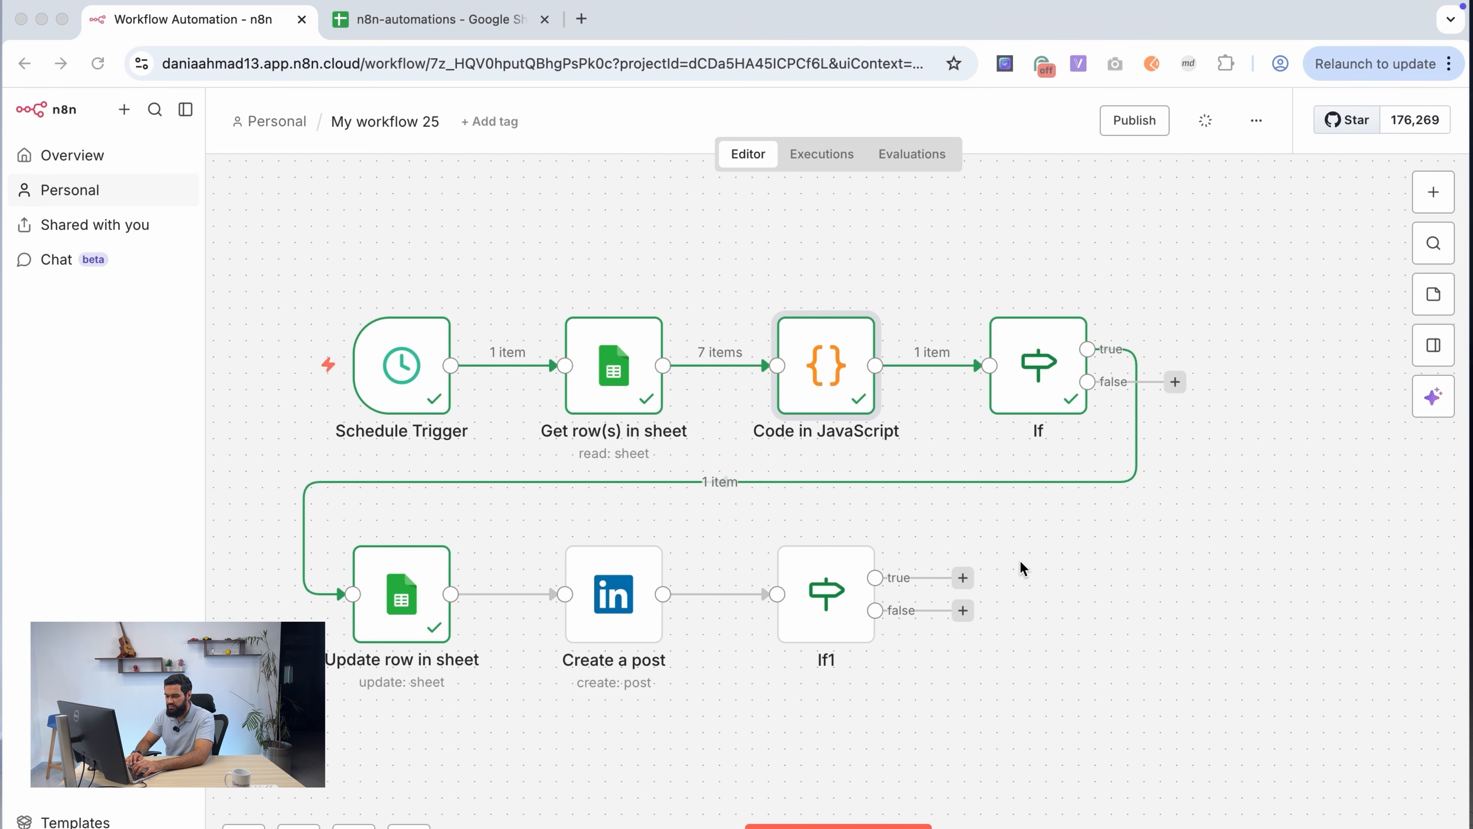
Step: Duplicate the Update row in sheet node twice and place the two copies one above the other beyond the If1 node
click(961, 573)
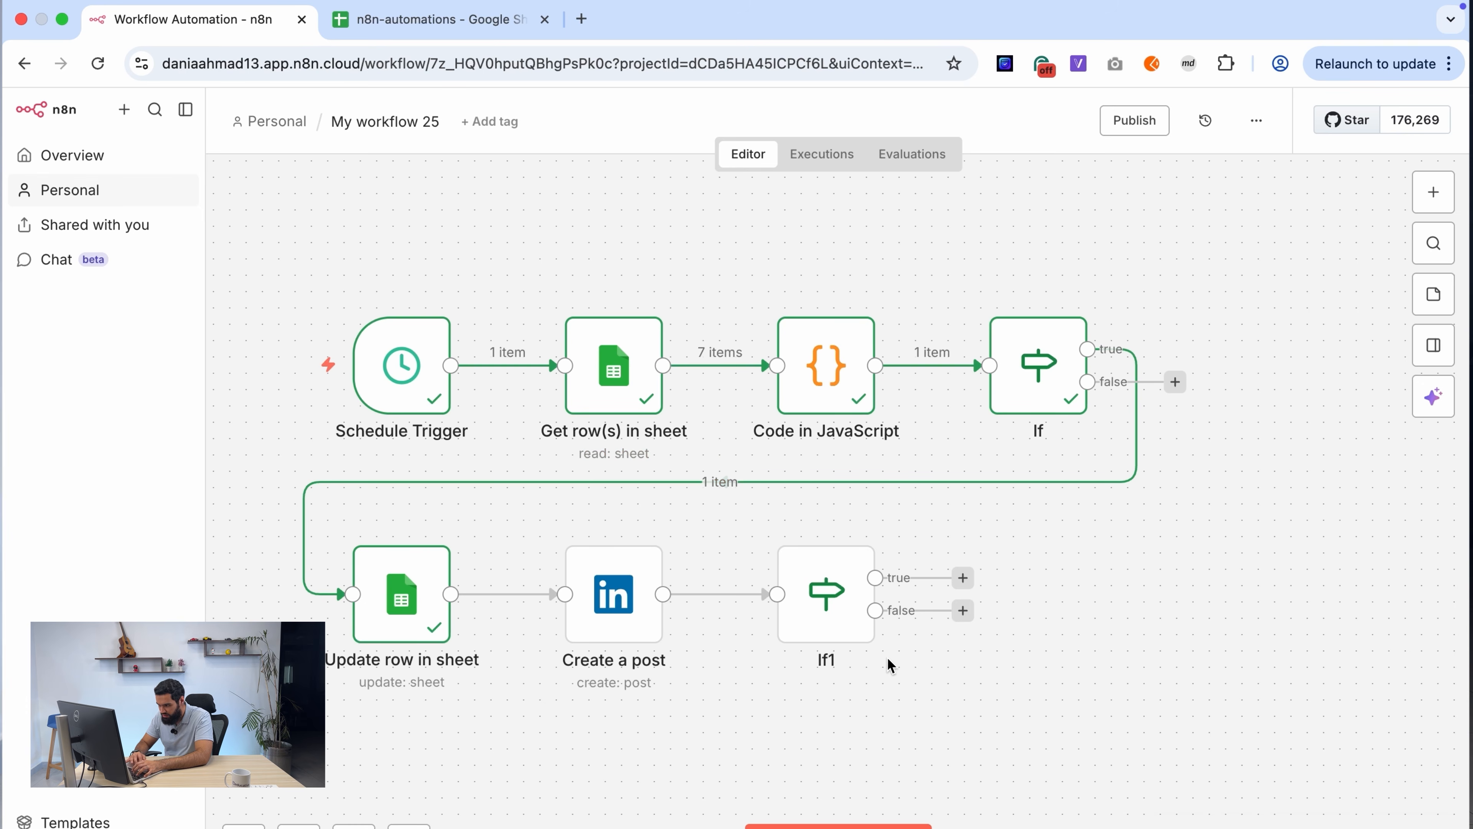
mouse_move(421, 607)
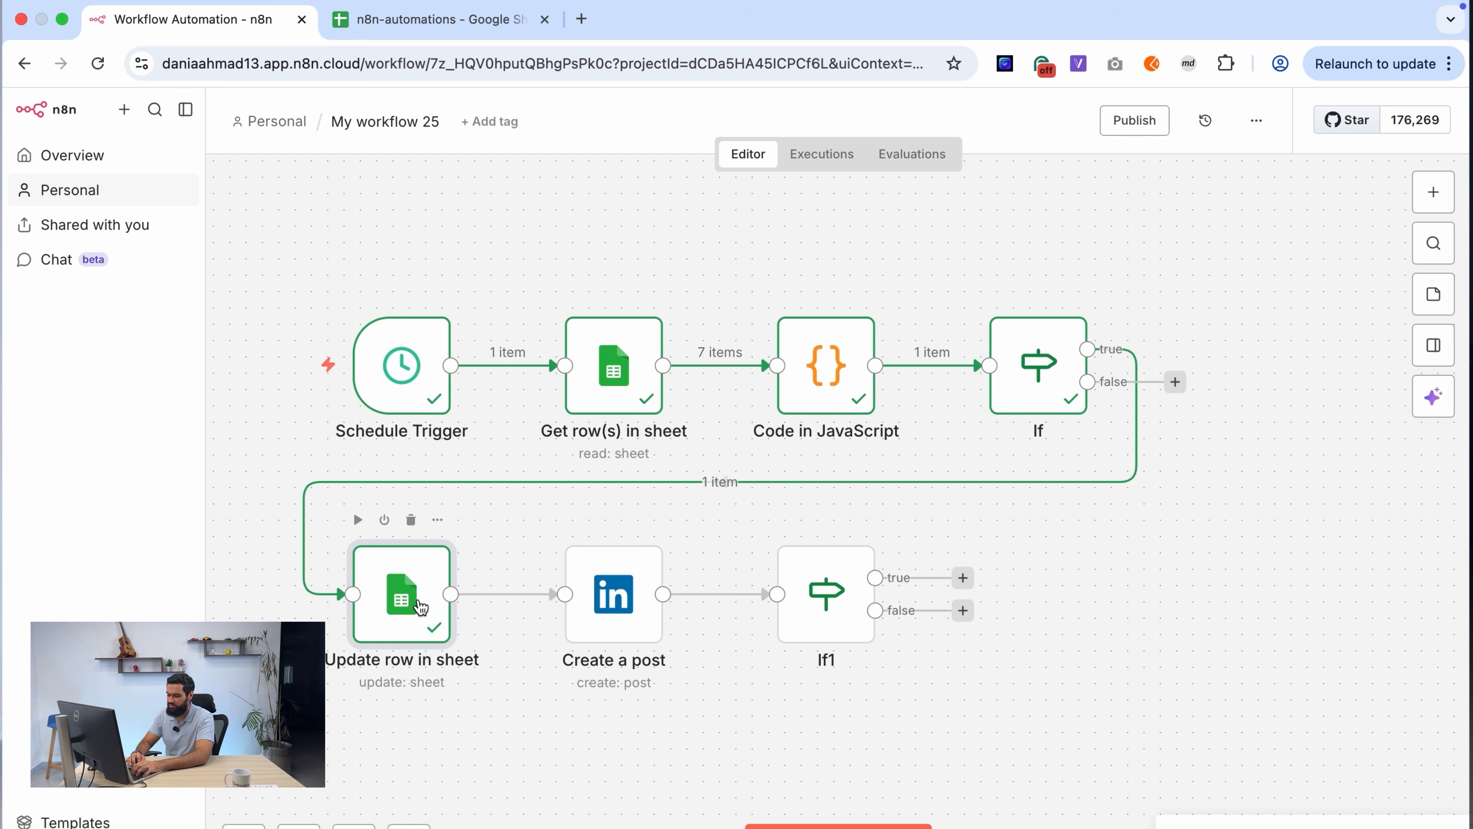
key(super+v)
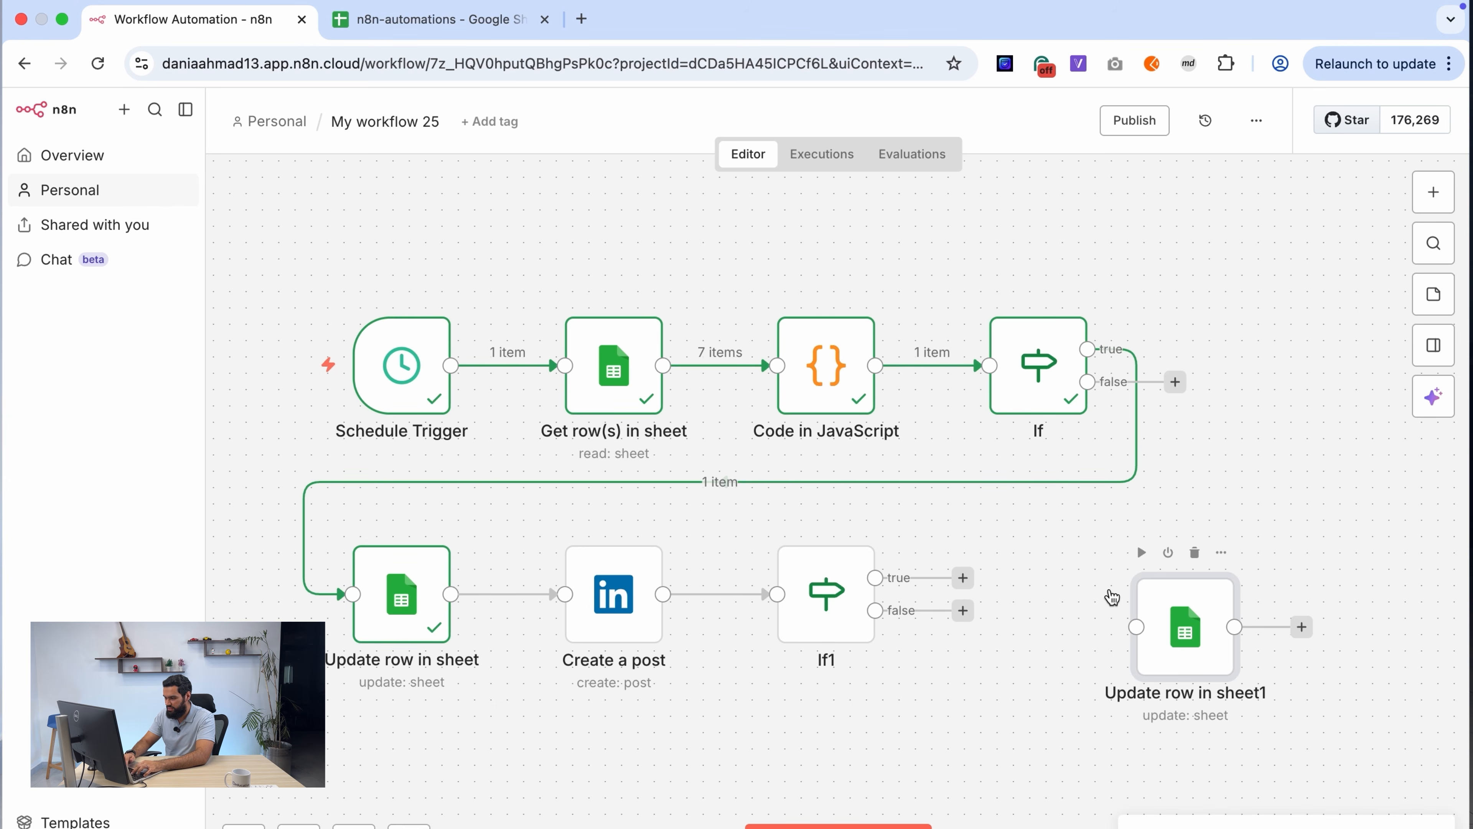
drag(1177, 606, 1129, 558)
key(super+v)
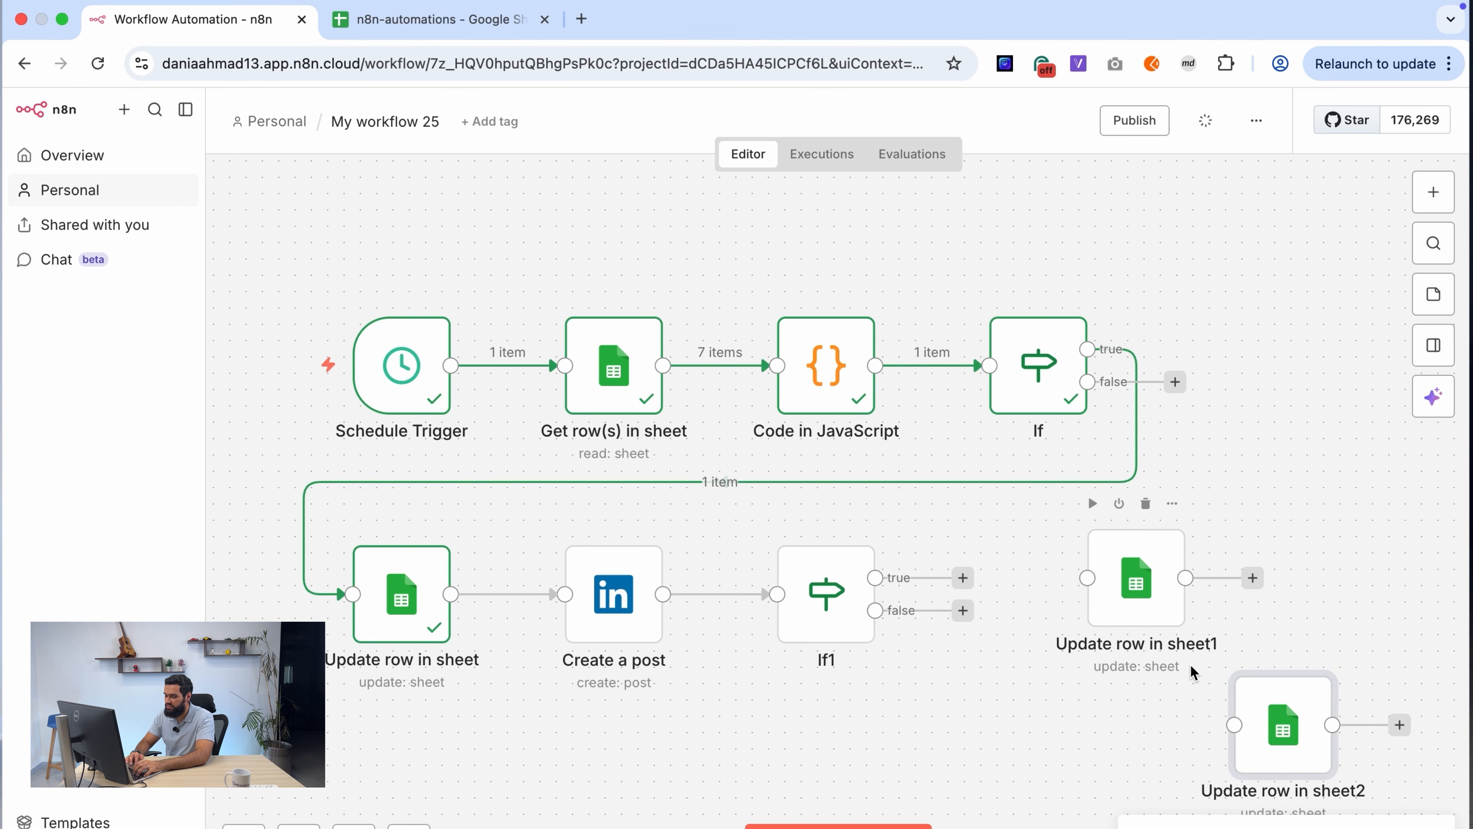
drag(1282, 725, 1147, 738)
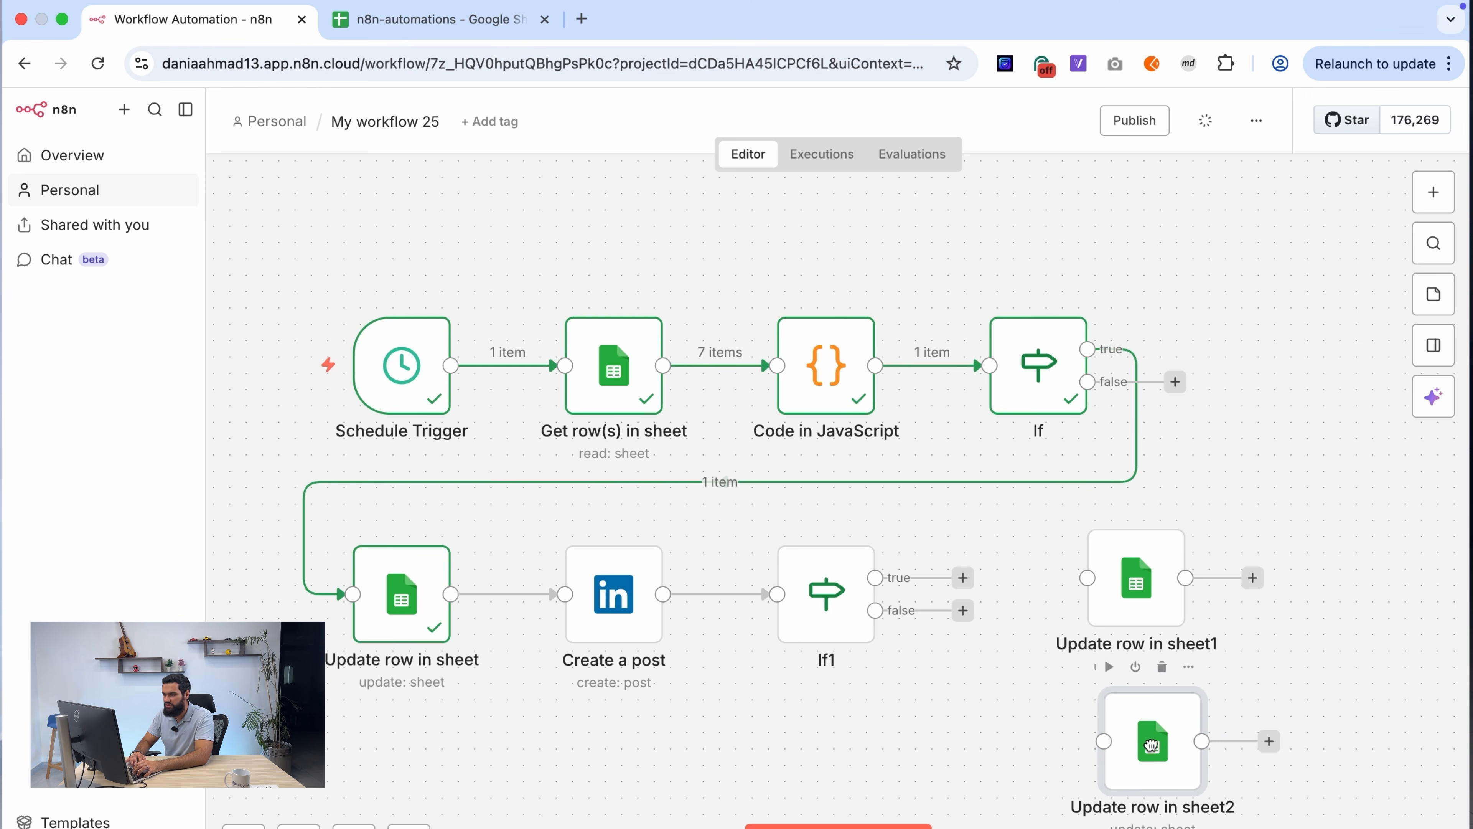
Step: Connect If1's true output to the upper Update row copy and its false output to the lower one, aligning the two copies
drag(1050, 577, 1092, 585)
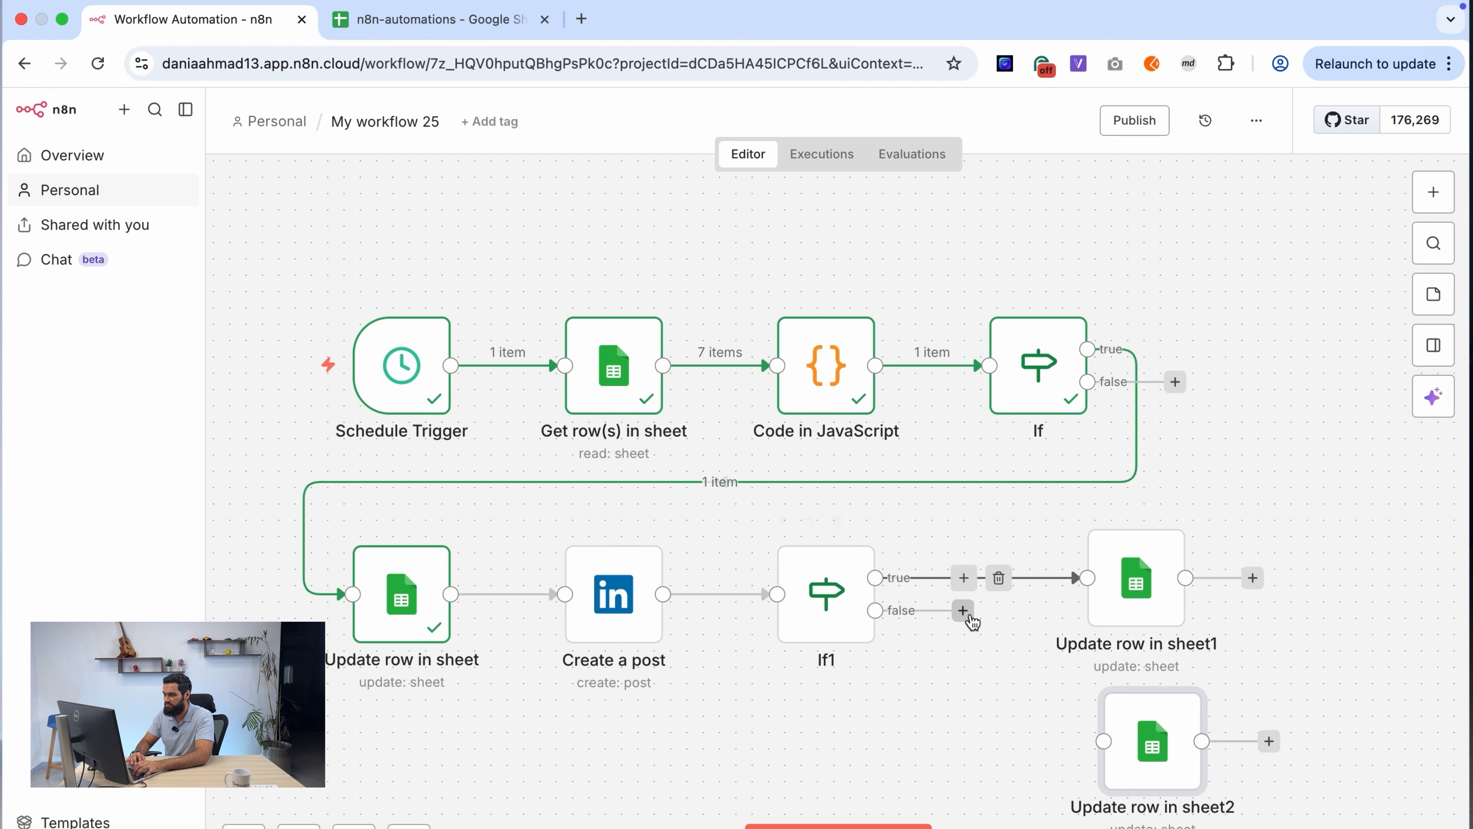
drag(965, 613, 1125, 782)
drag(1139, 593, 1156, 576)
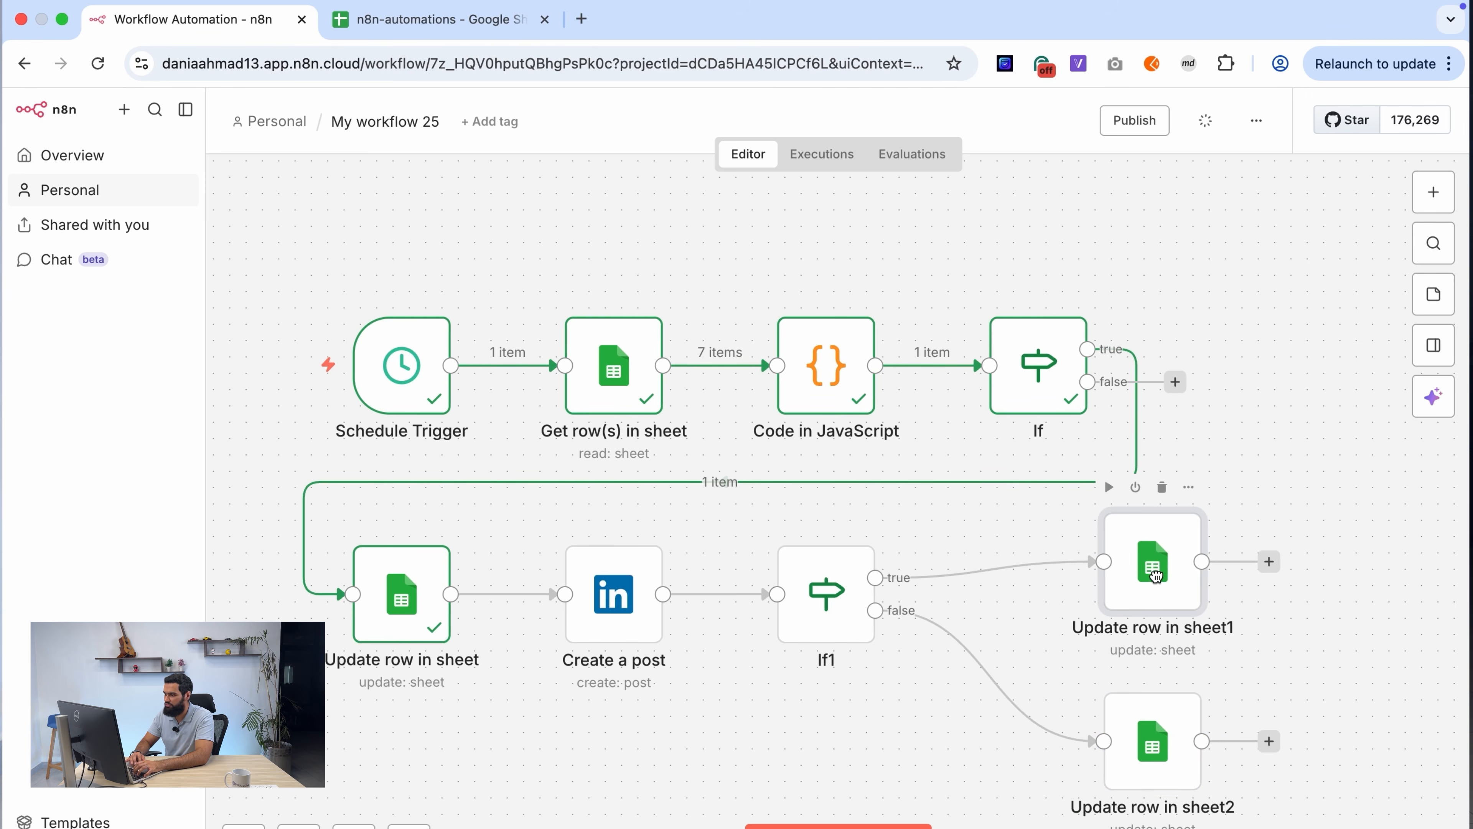
Step: Add the status column to Update row in sheet1's values to update, set it to posted, and return to the canvas
double_click(1155, 572)
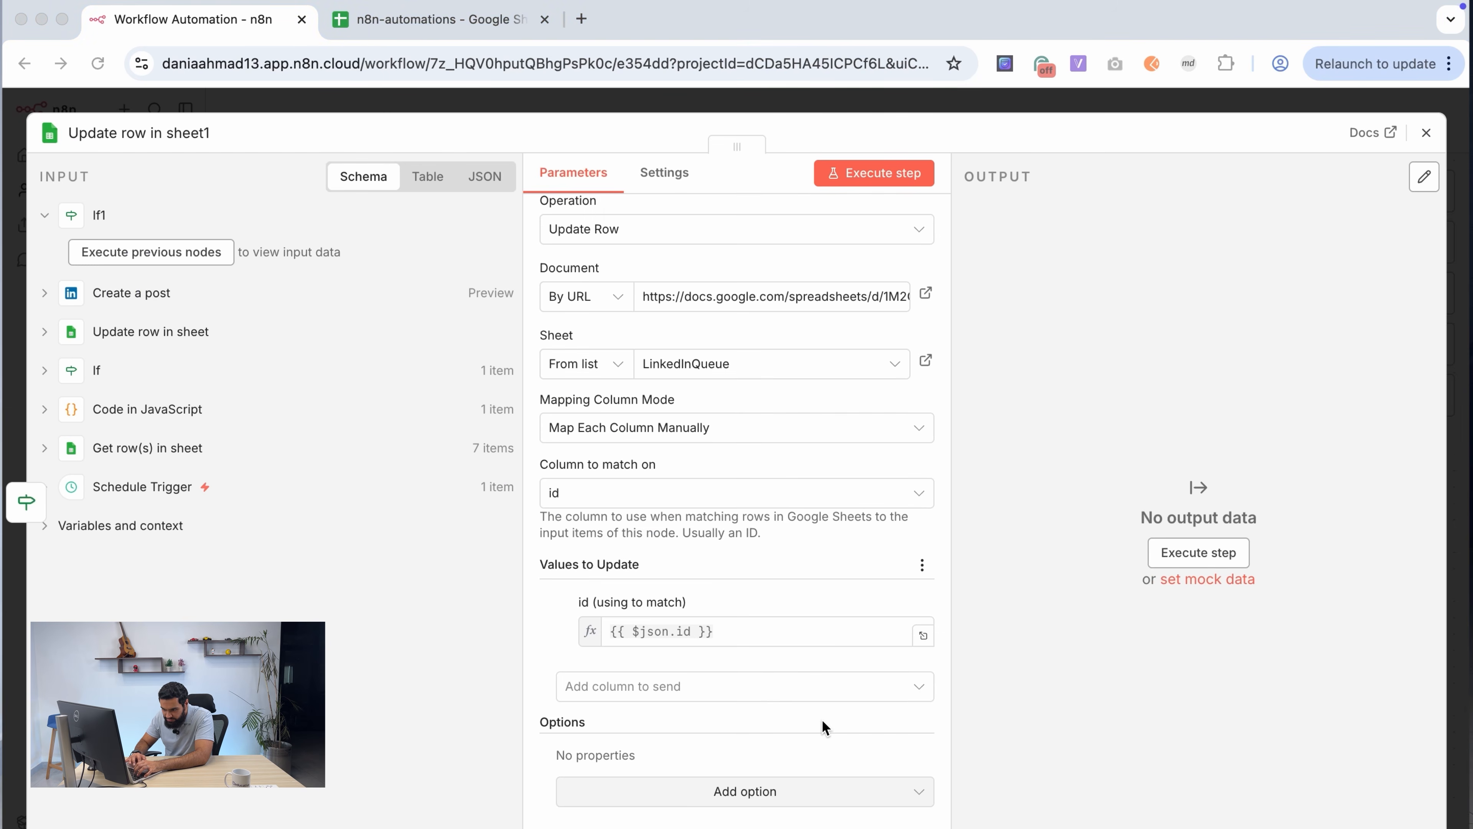
click(848, 693)
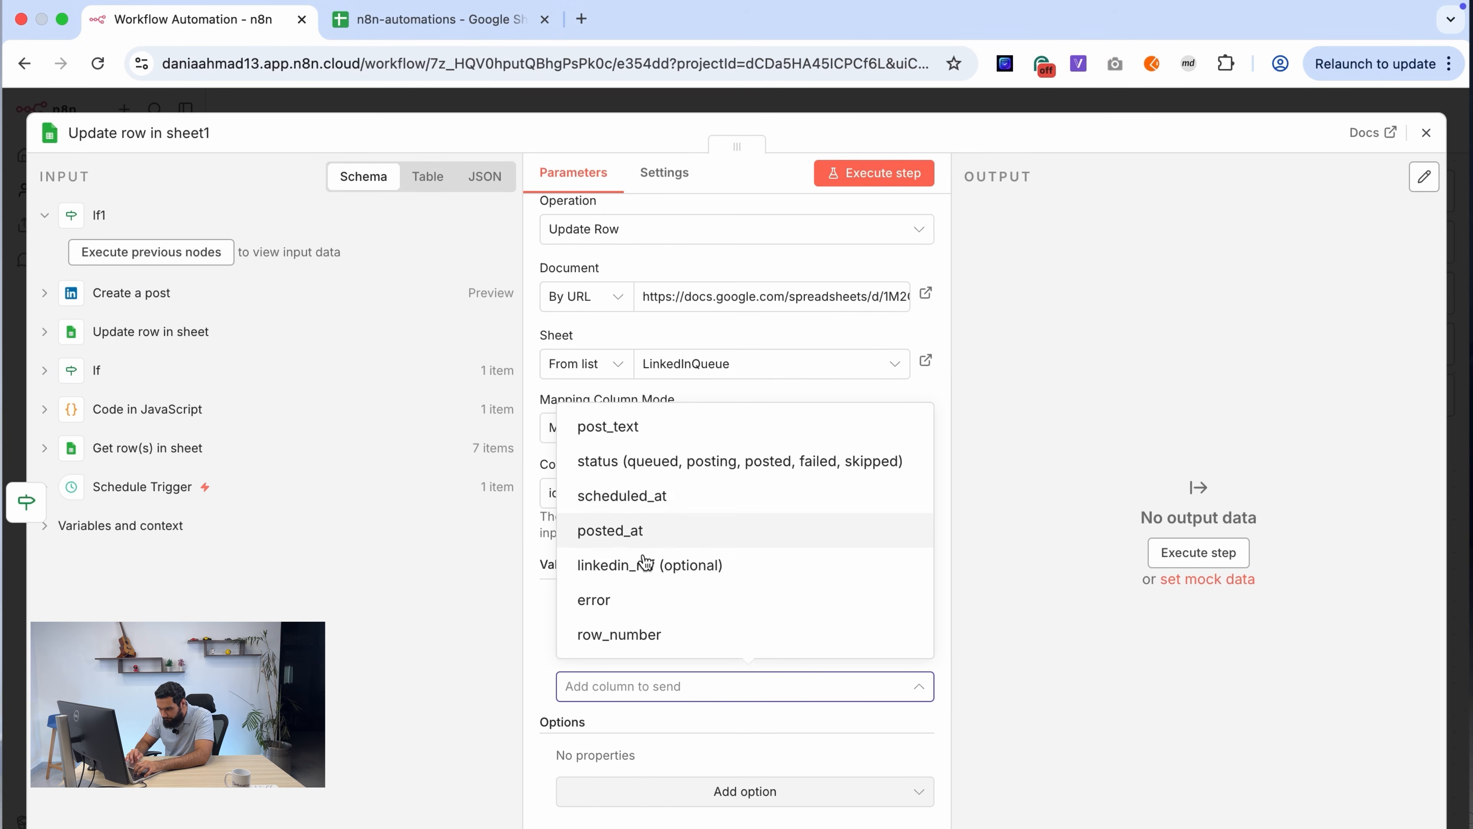
click(698, 469)
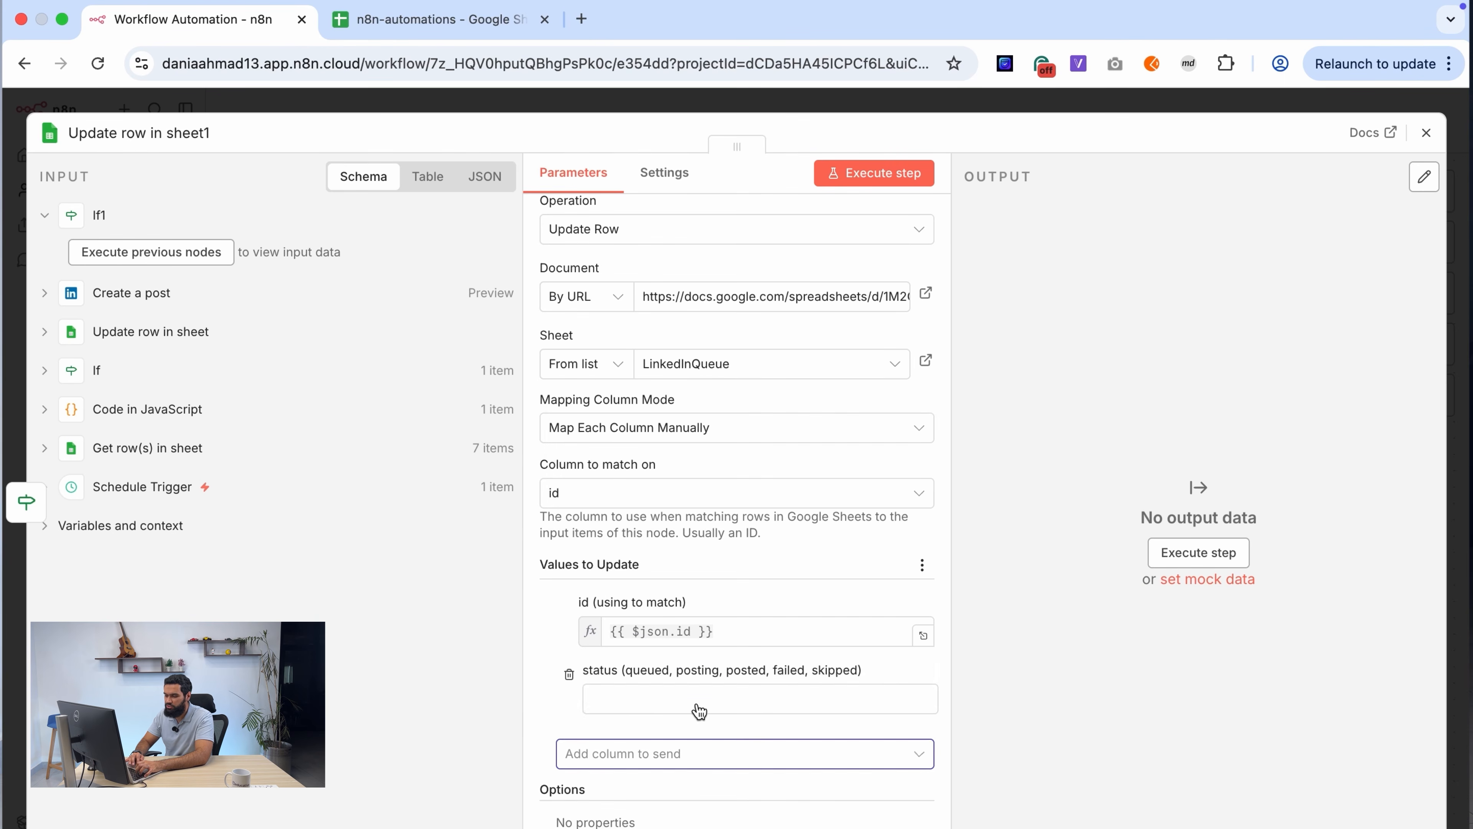
click(699, 696)
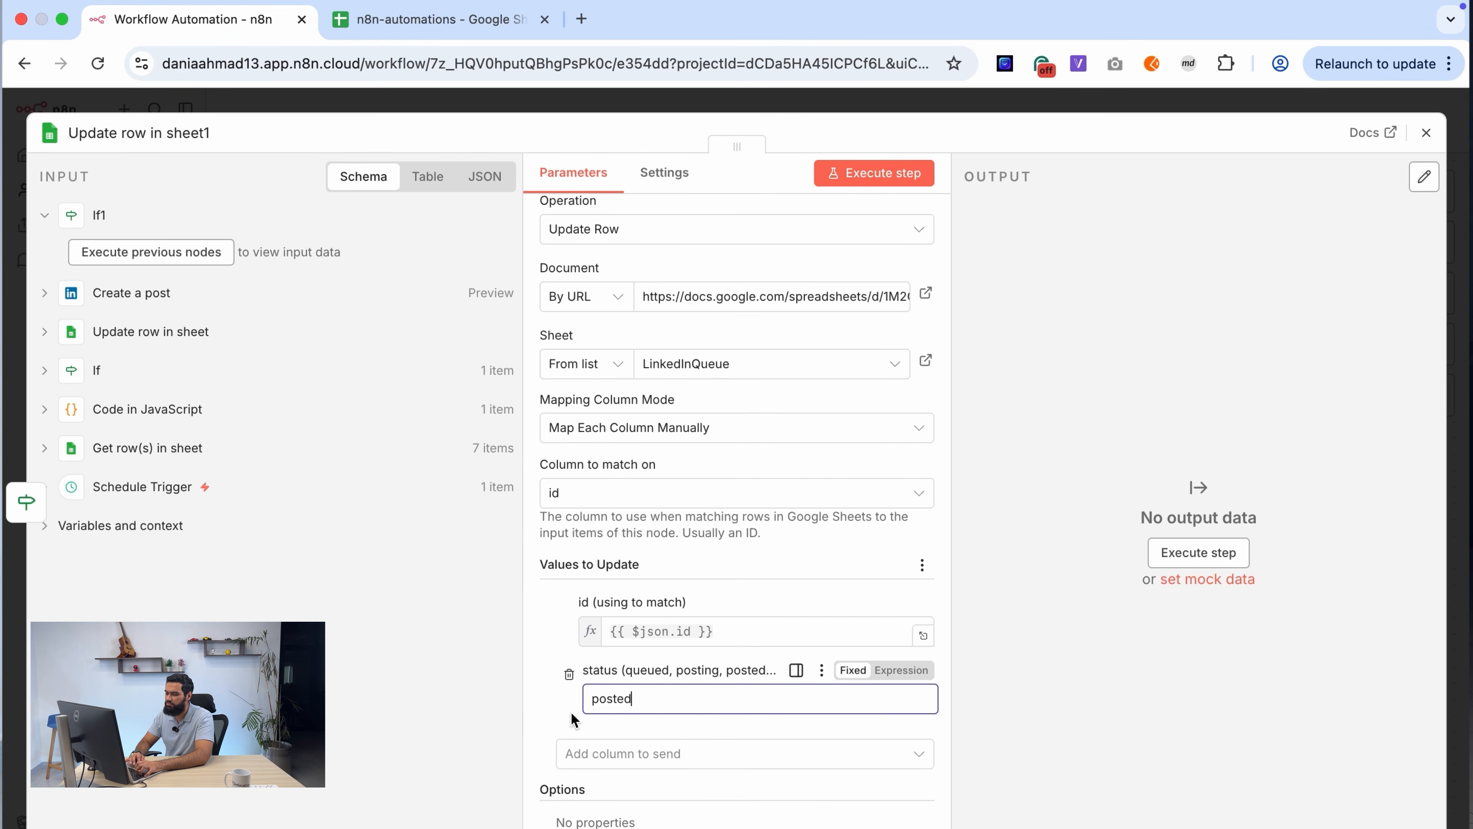
click(1426, 133)
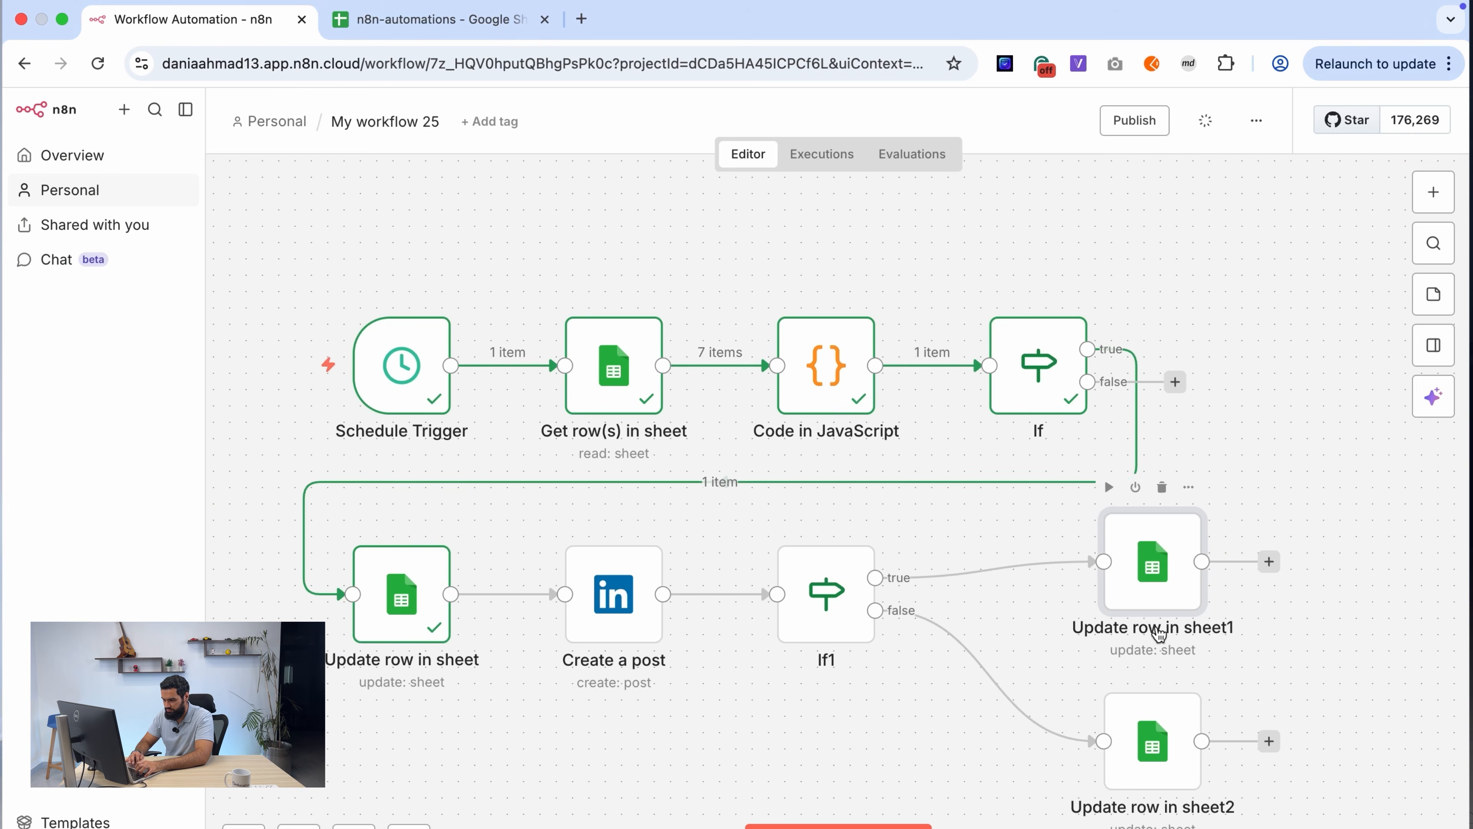
Step: Add the status column to Update row in sheet2's values to update, set it to error, and return to the canvas
double_click(1163, 726)
scroll(737, 681, down, 3)
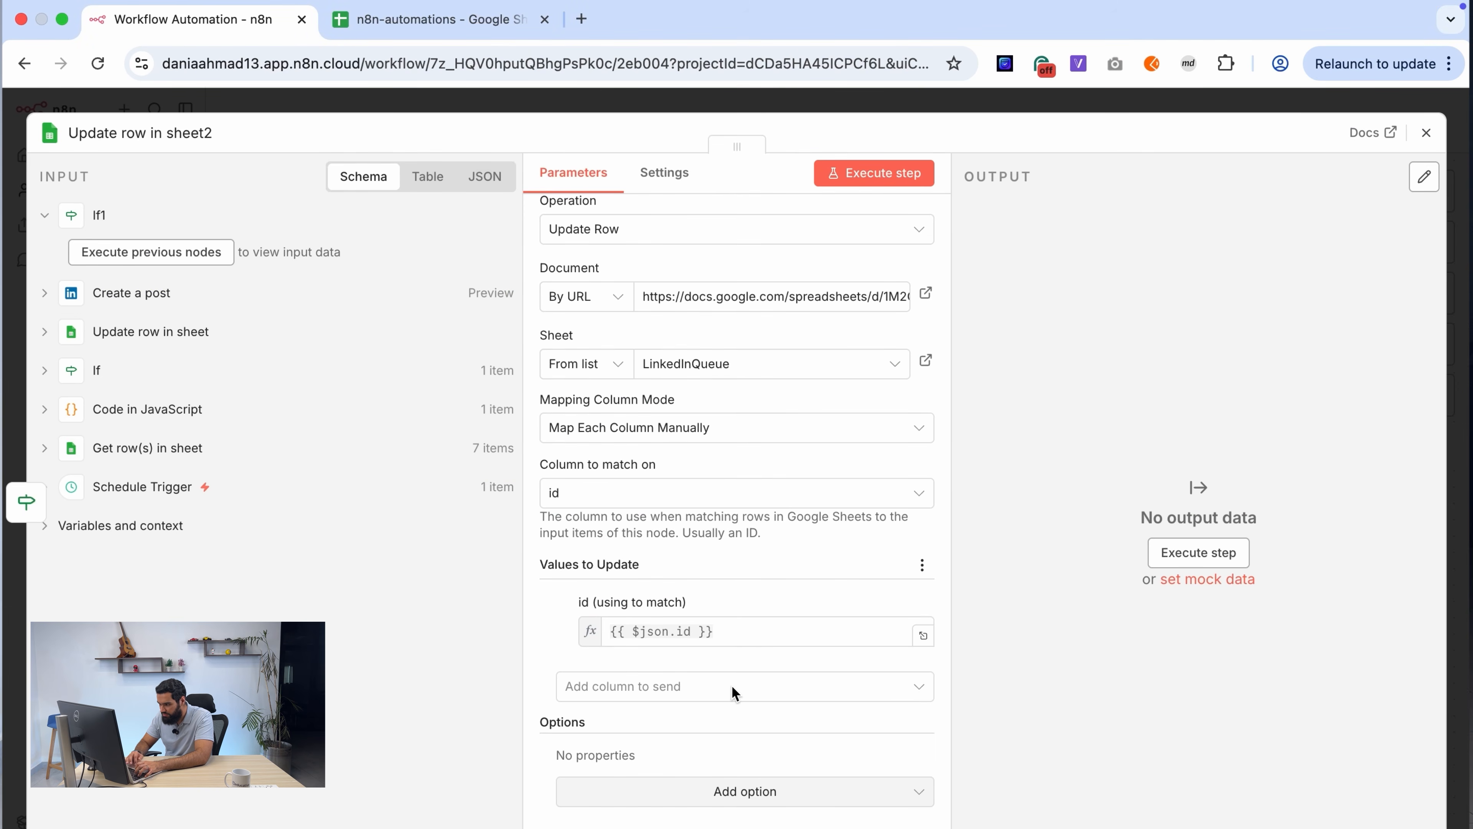
click(683, 684)
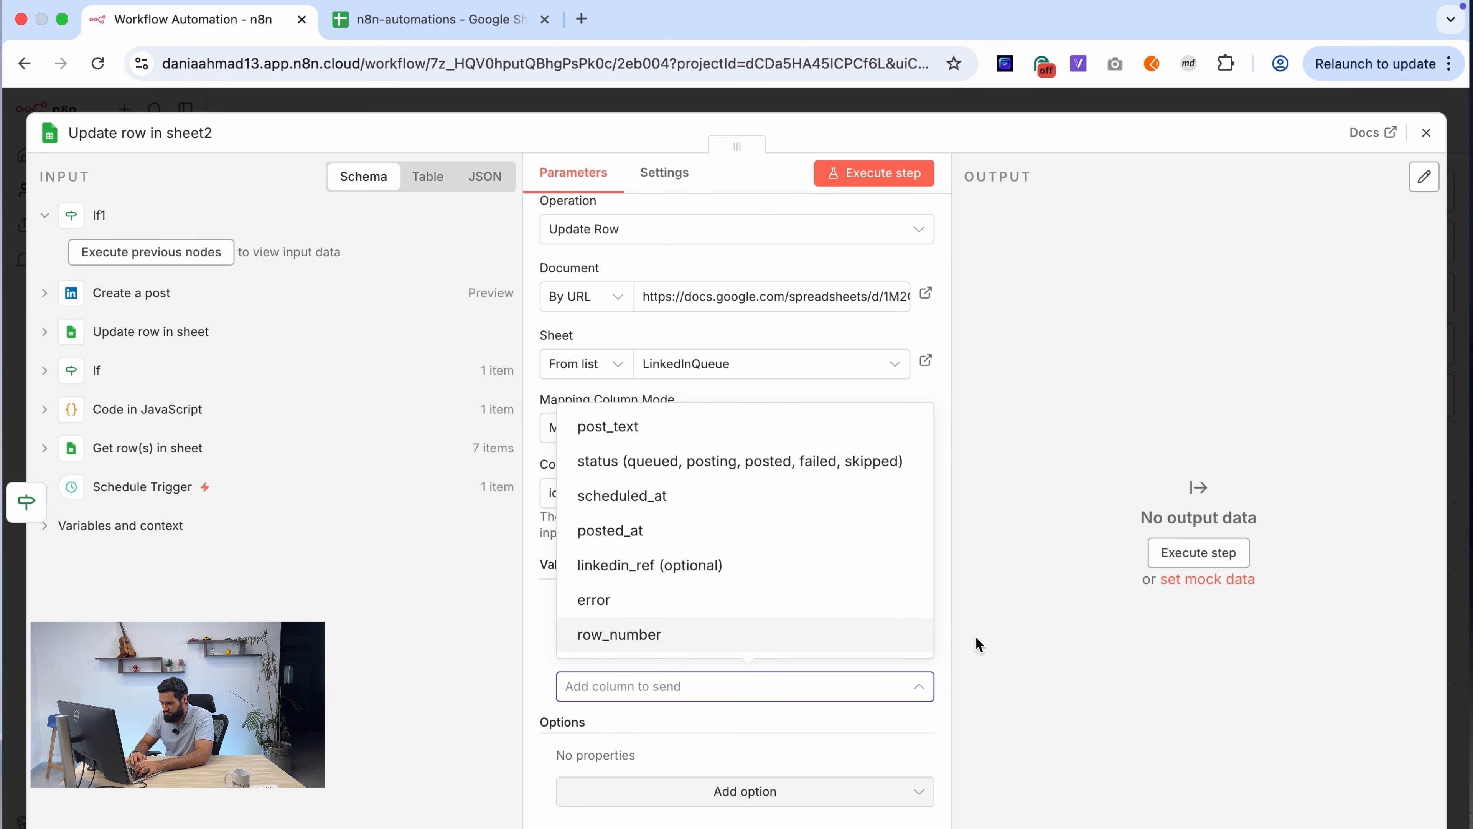
click(743, 559)
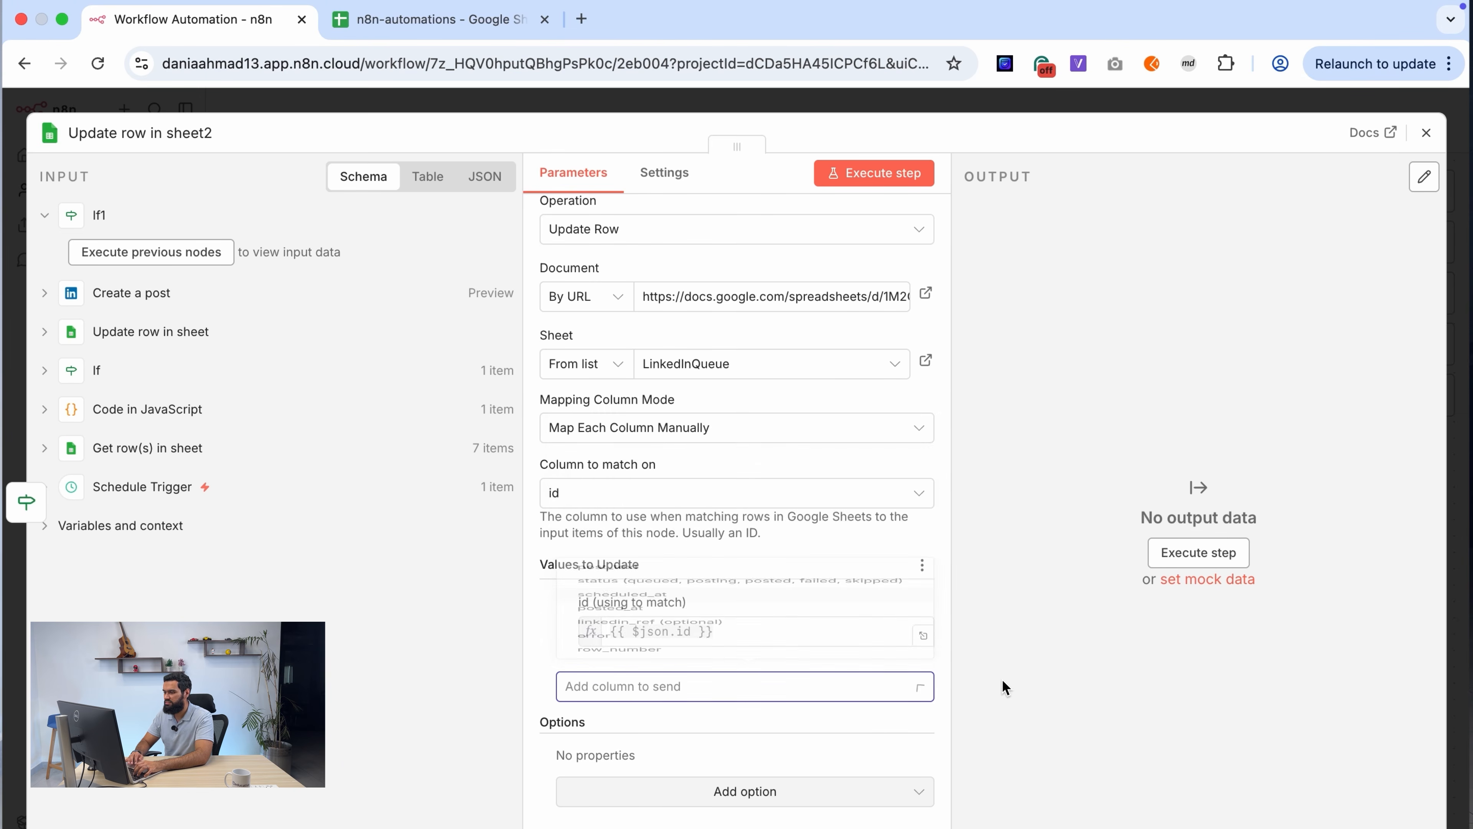
click(904, 691)
click(758, 469)
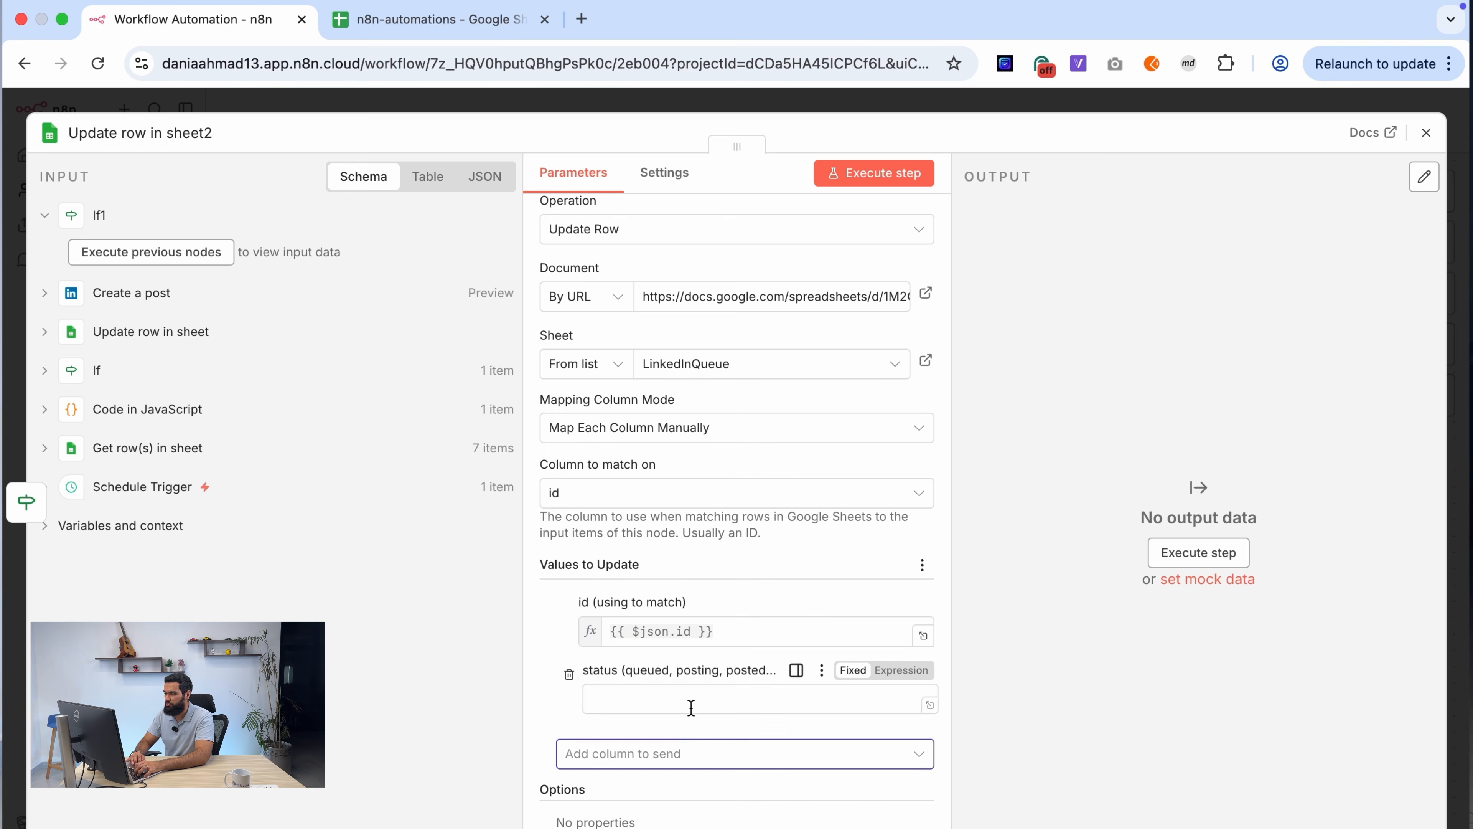
click(691, 700)
text(error)
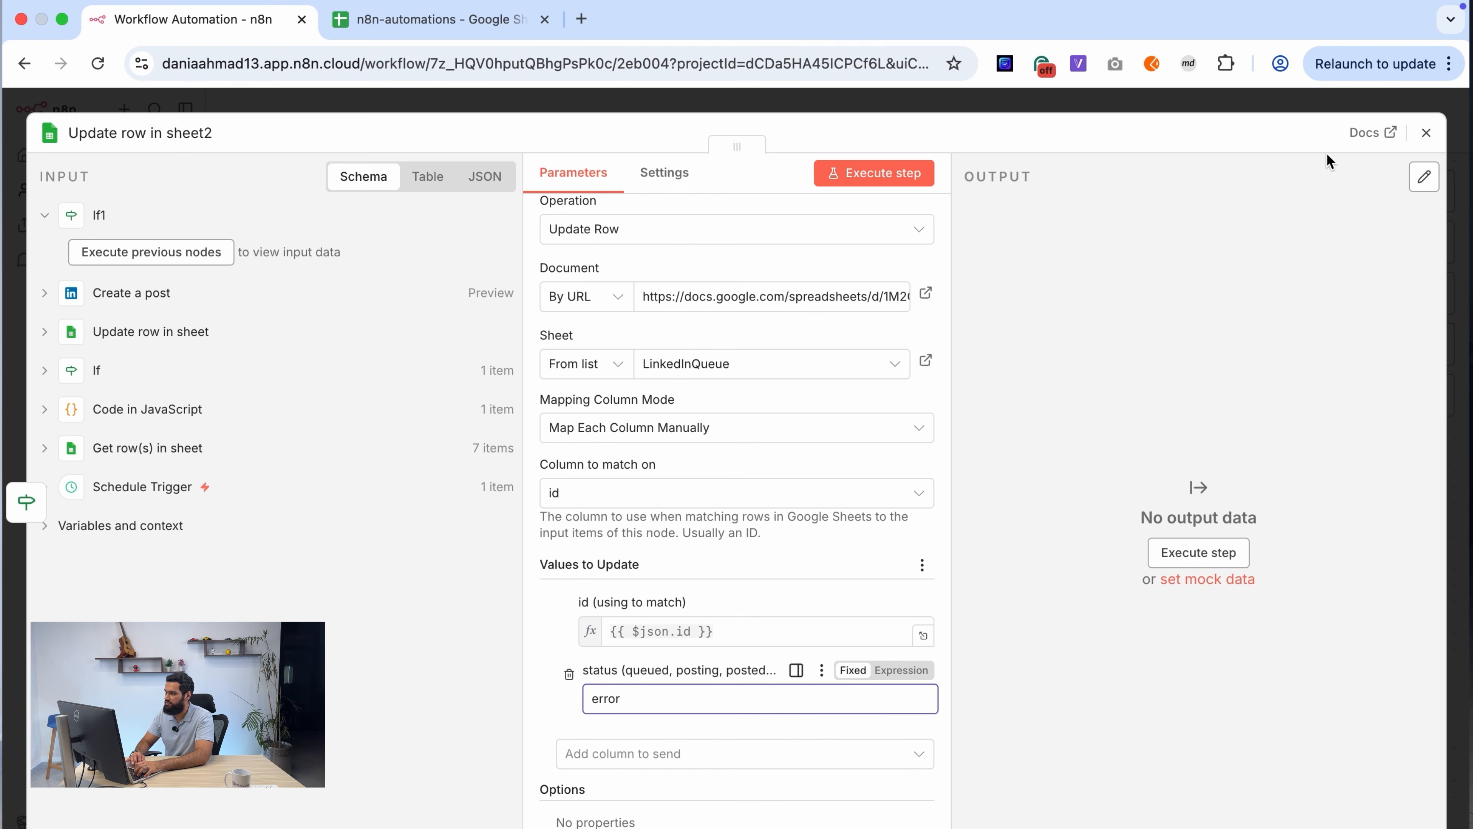
click(1426, 132)
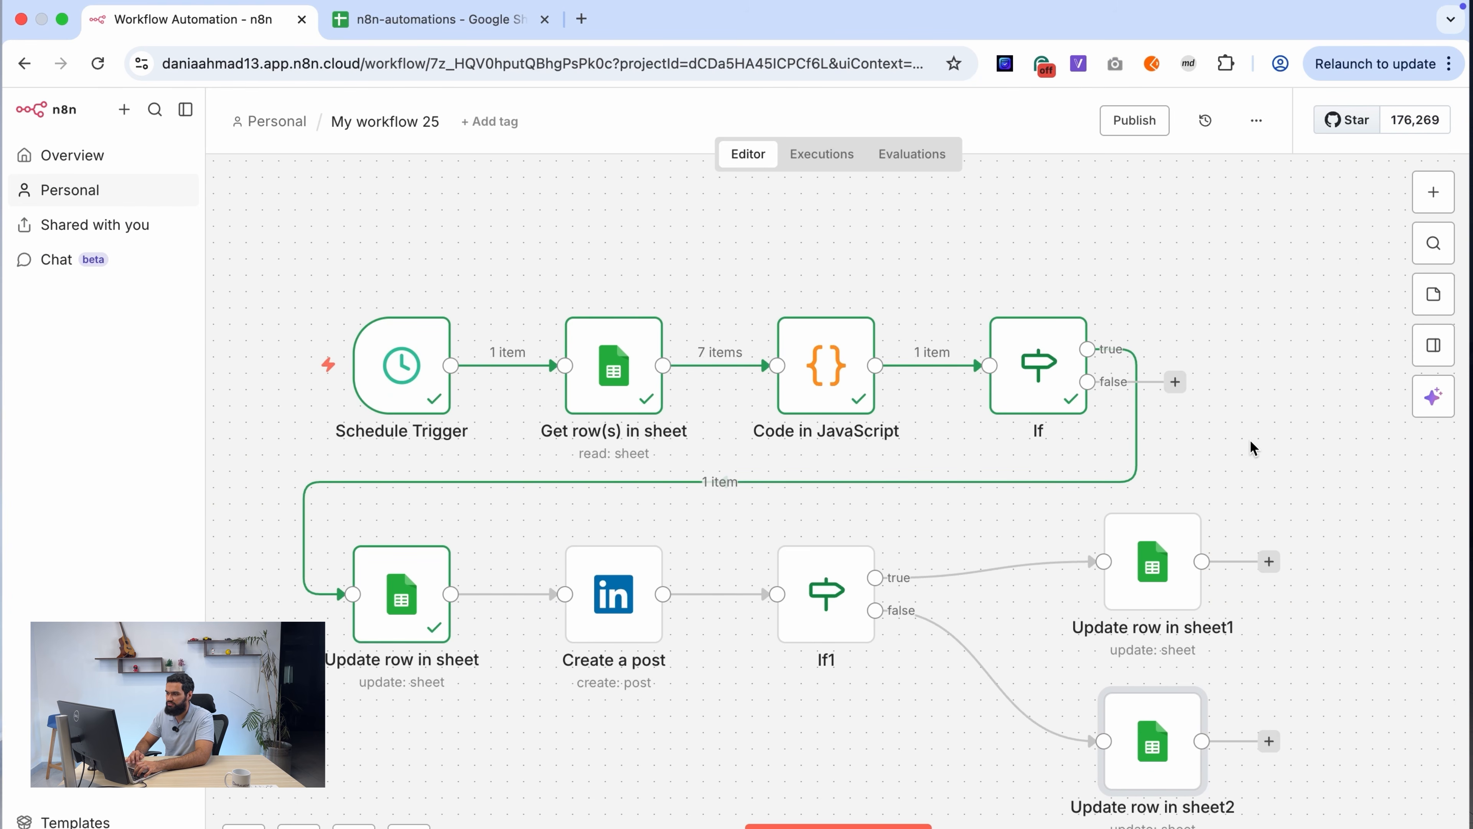